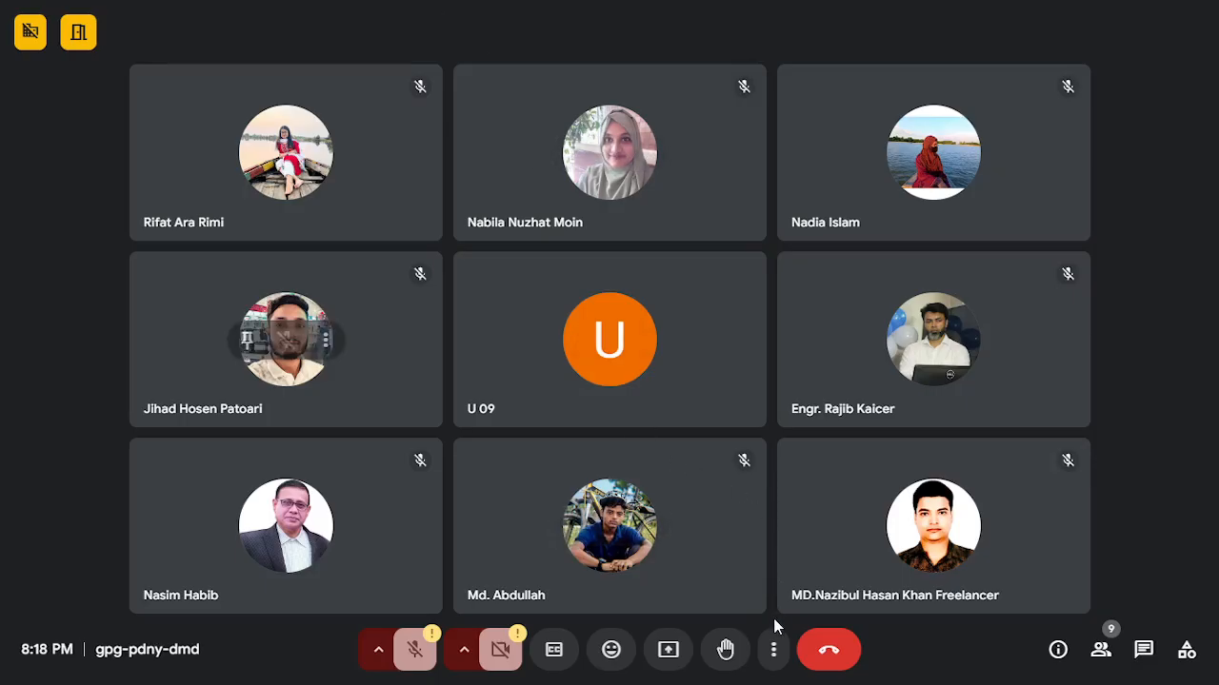
# Exit the meeting's full-screen view and switch to the File Explorer window showing This PC.
pyautogui.click(773, 649)
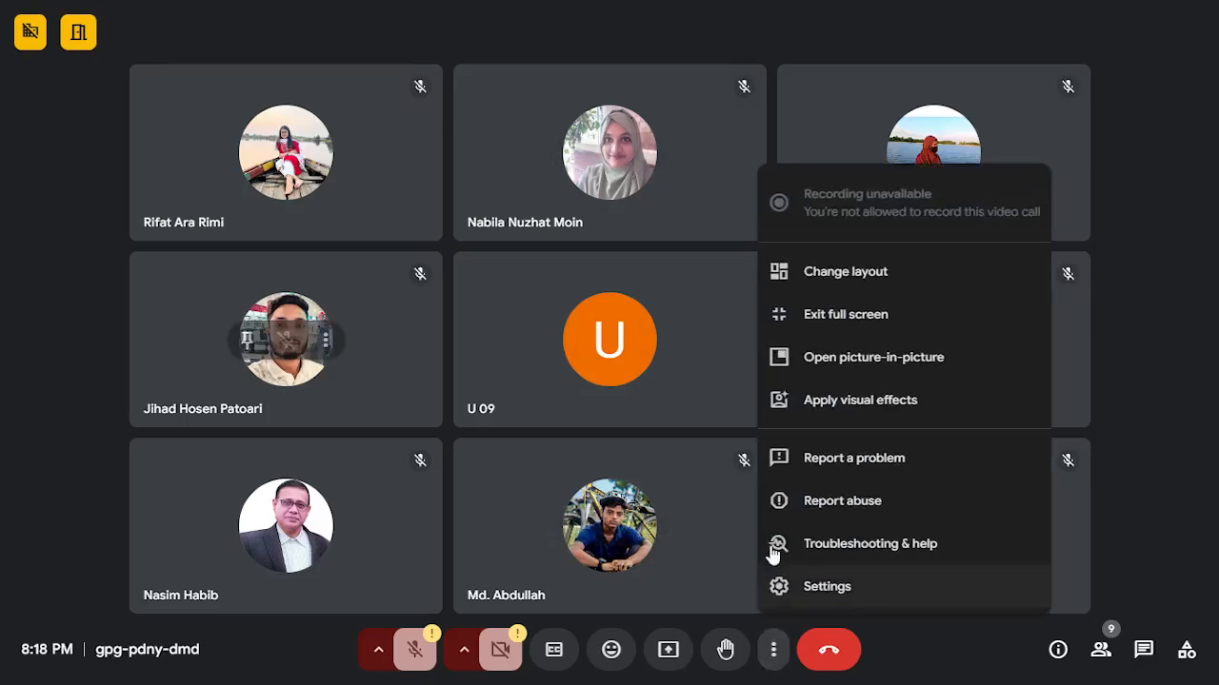
pyautogui.click(829, 315)
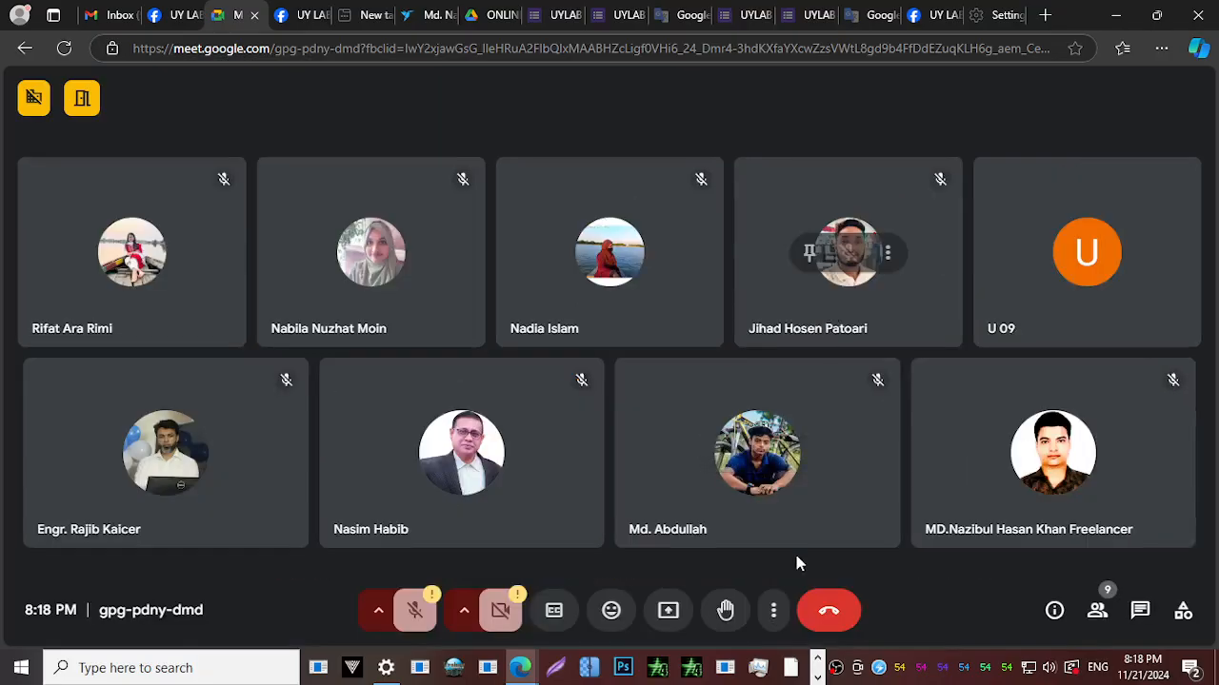
pyautogui.click(819, 677)
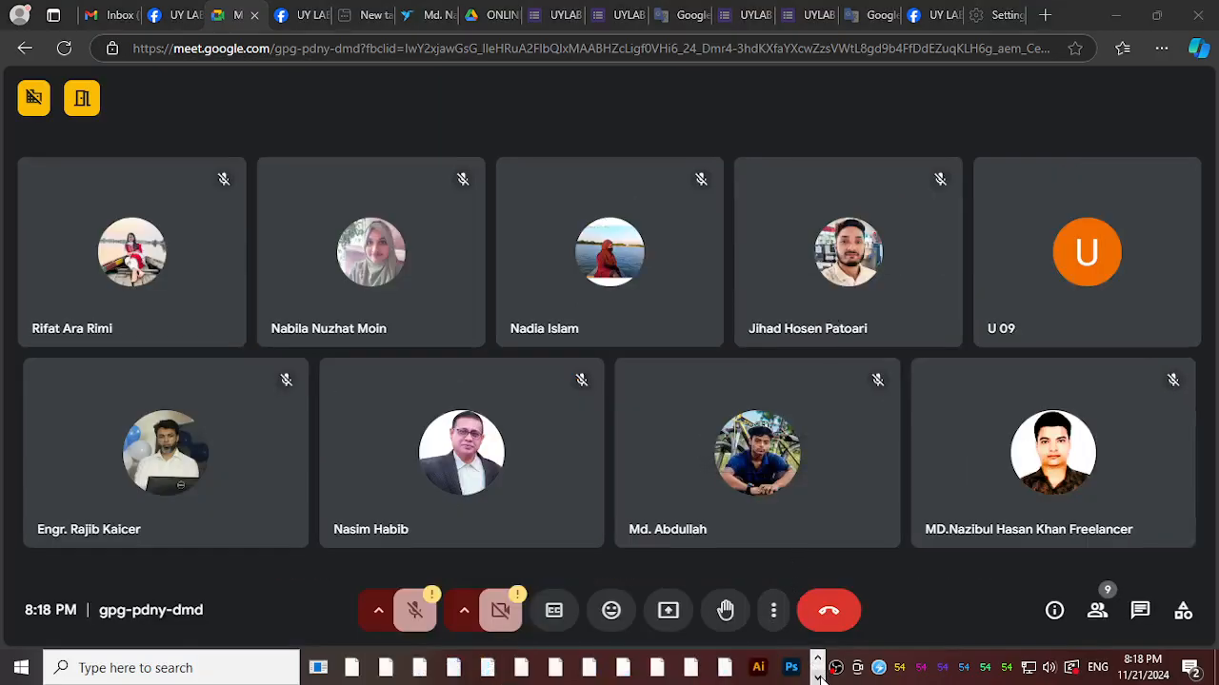
pyautogui.click(818, 677)
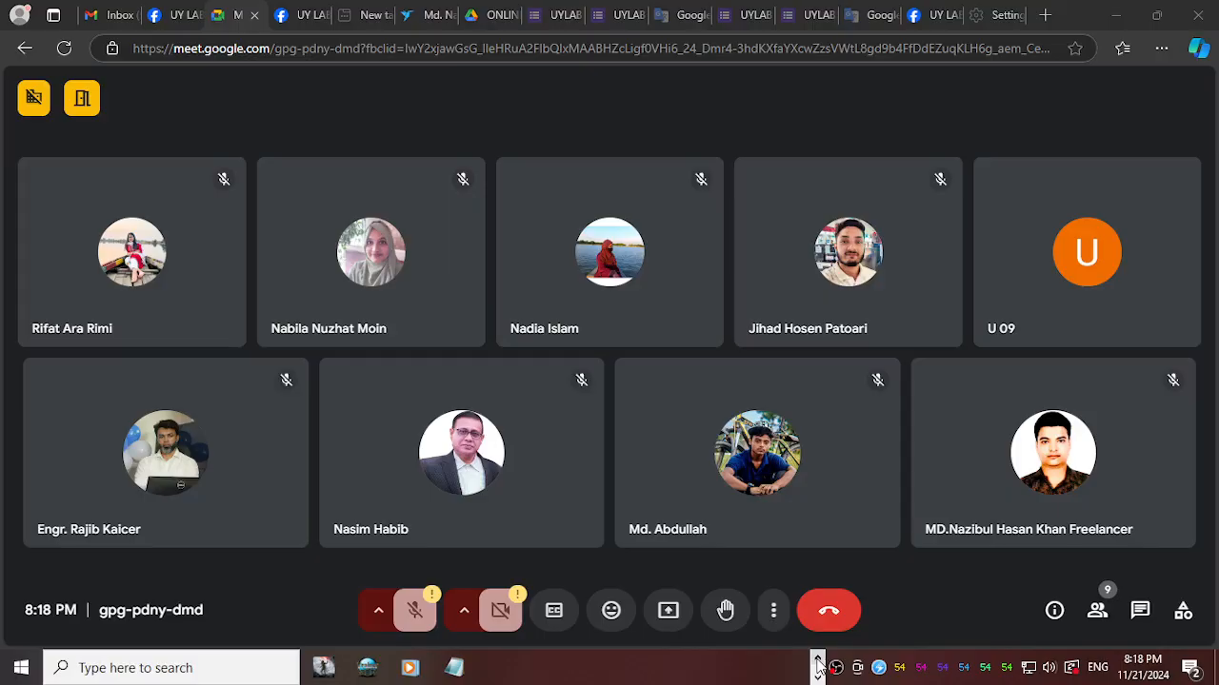
pyautogui.click(817, 667)
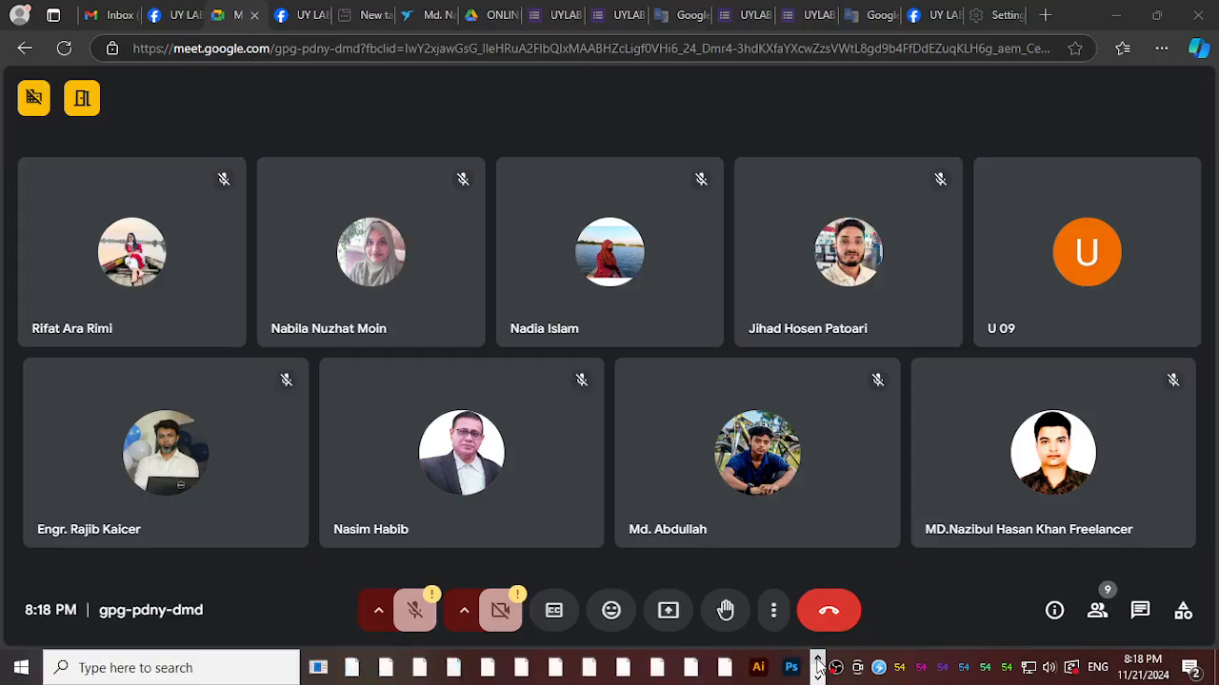
pyautogui.click(817, 666)
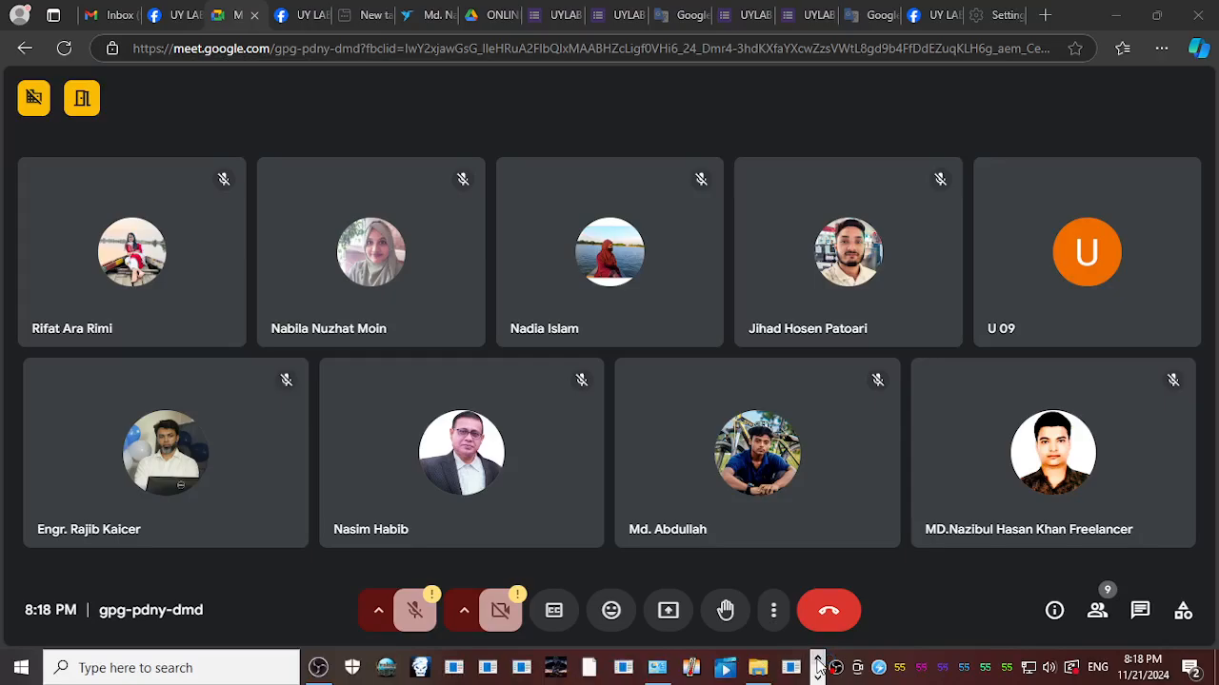
pyautogui.click(759, 655)
pyautogui.click(453, 379)
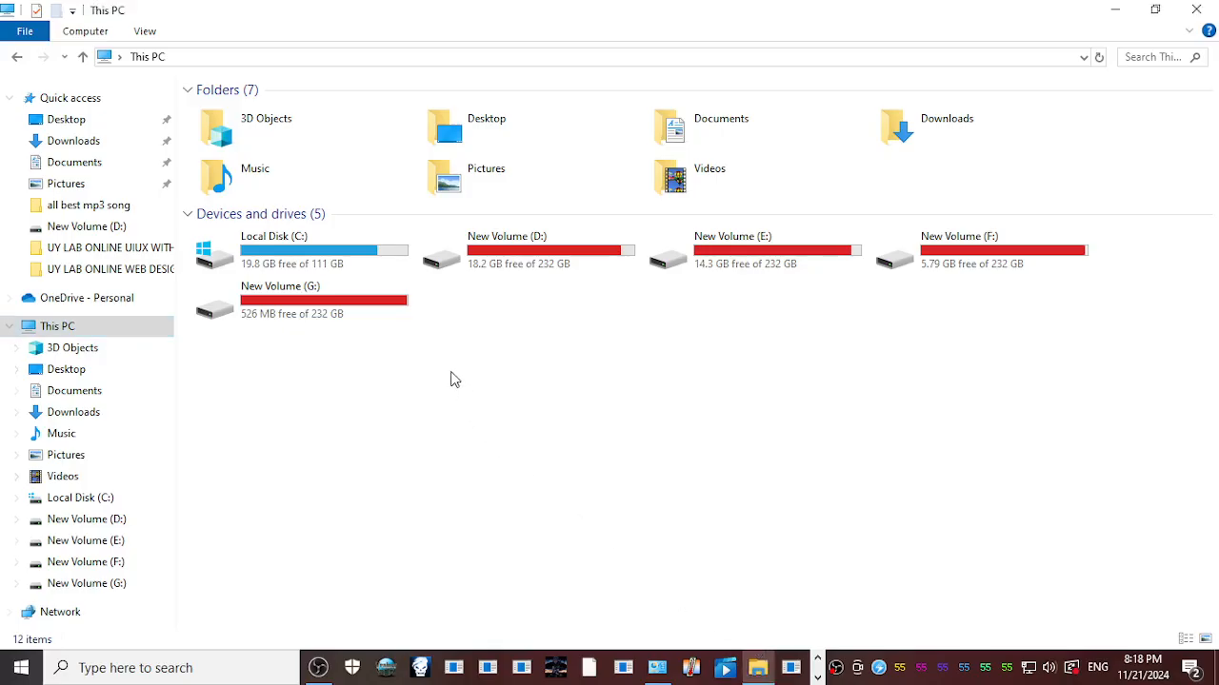
# Open the folder UY LAB ONLINE WEB DESIGN WITH AI (WDAI-2410) on New Volume (D:).
pyautogui.doubleClick(481, 249)
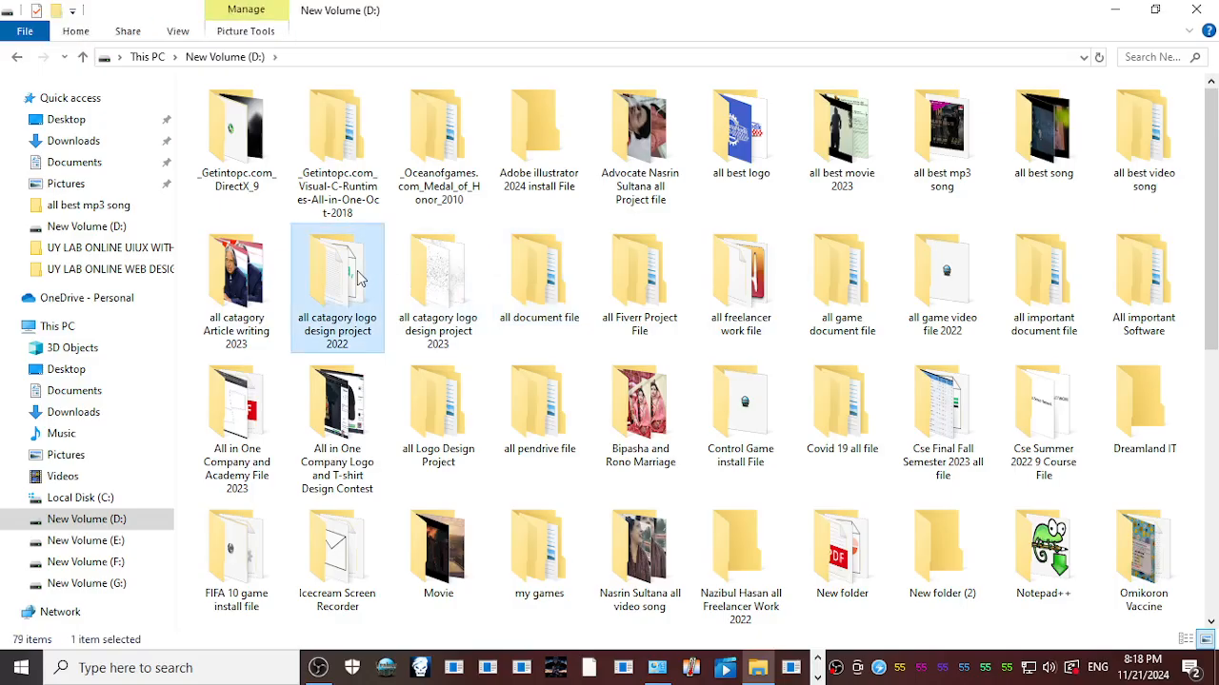
pyautogui.press('u')
pyautogui.doubleClick(360, 276)
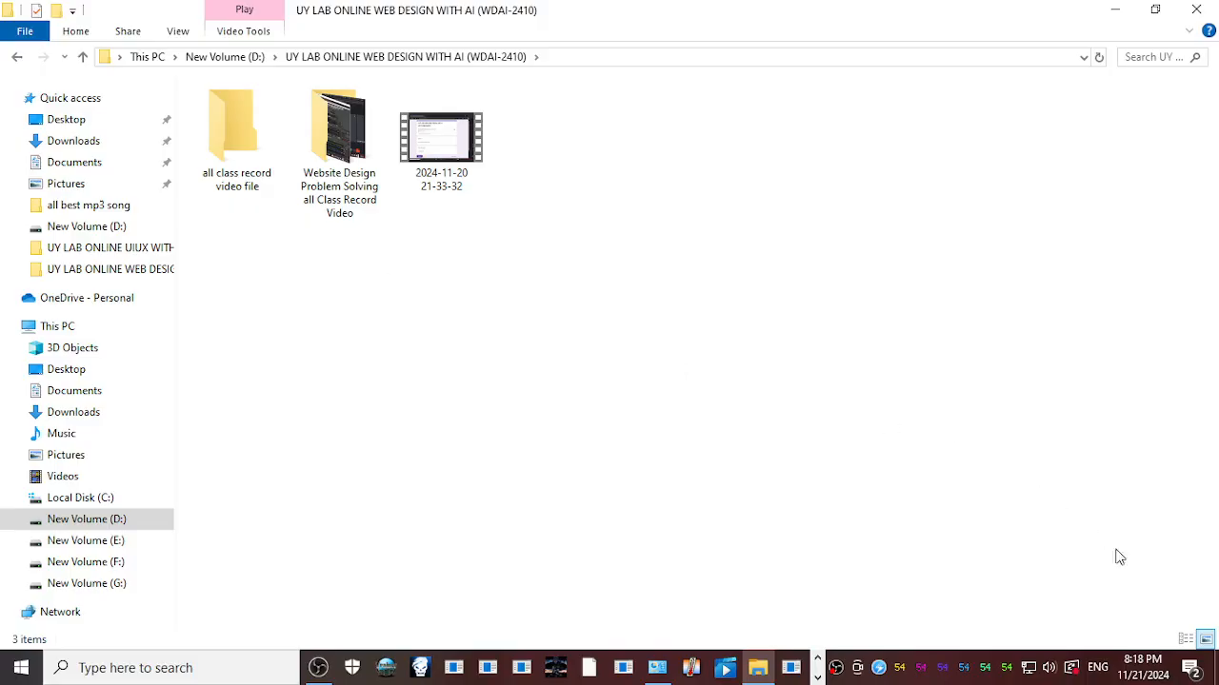
# Check the dates in the system calendar and close it again.
pyautogui.click(1133, 669)
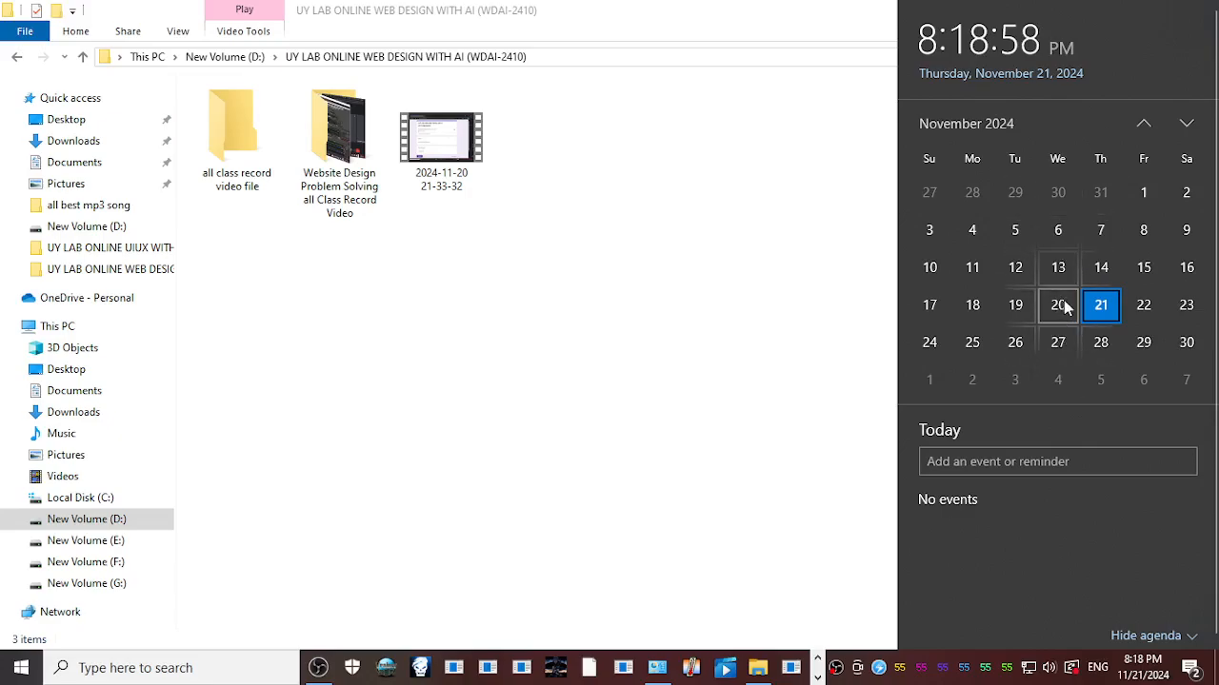
pyautogui.click(720, 8)
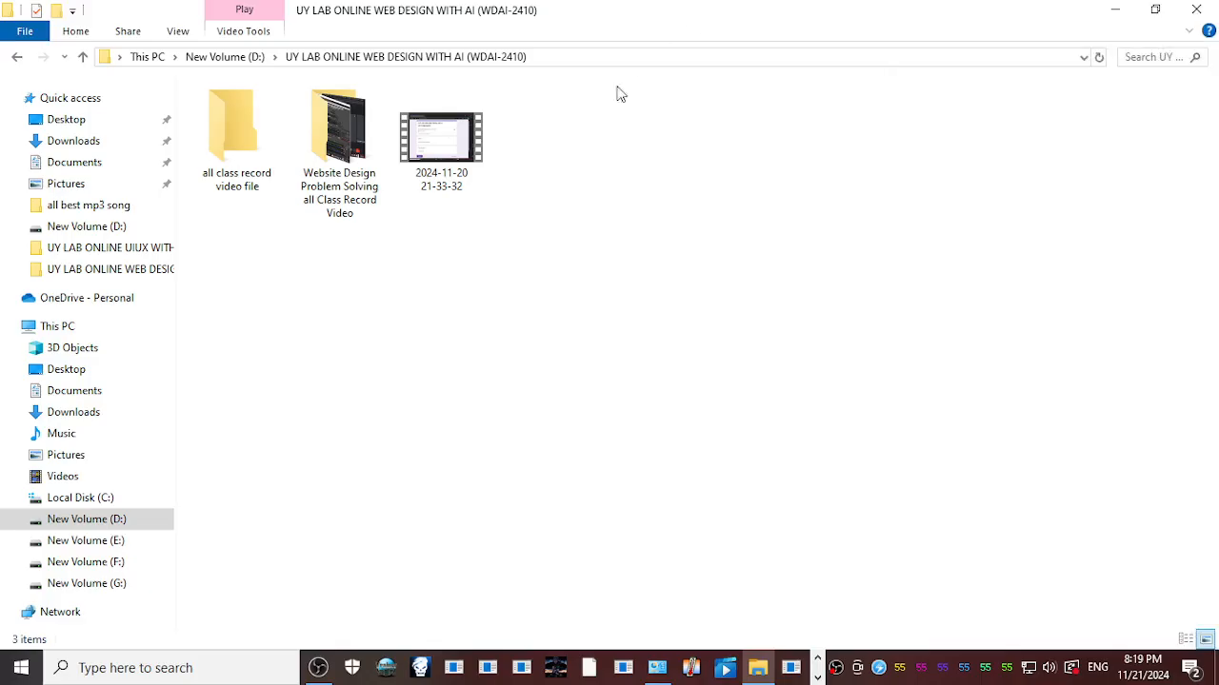
pyautogui.click(431, 160)
pyautogui.rightClick(430, 160)
pyautogui.click(478, 500)
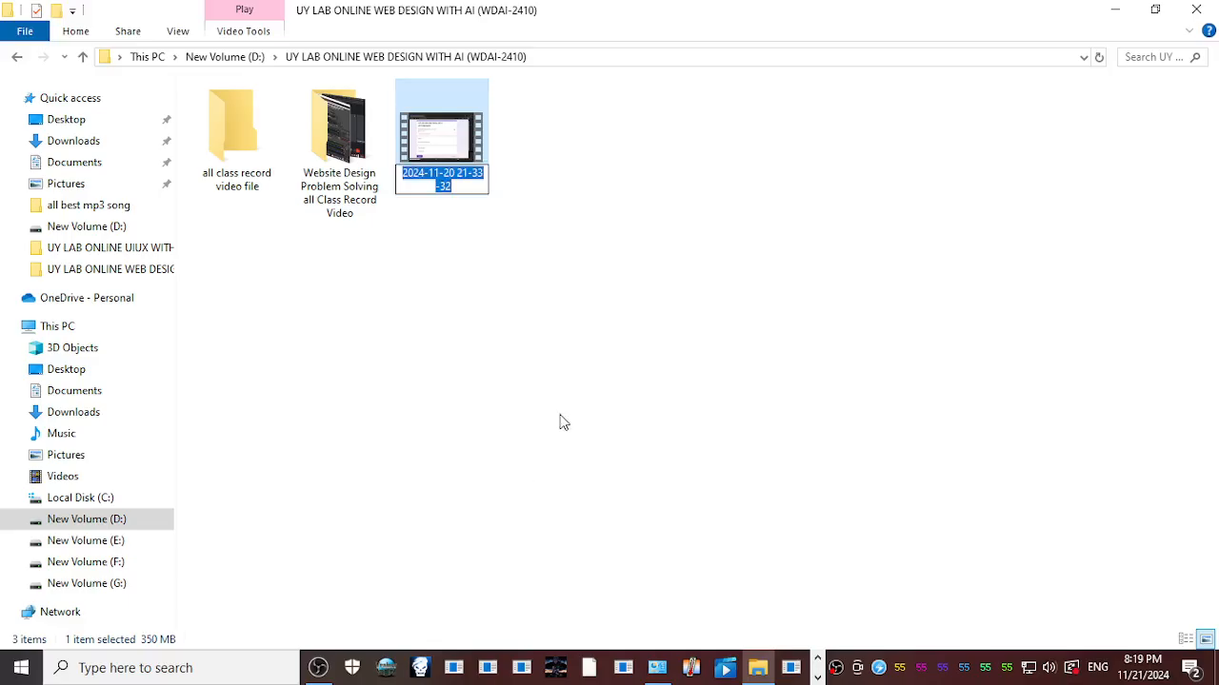
pyautogui.press('Home')
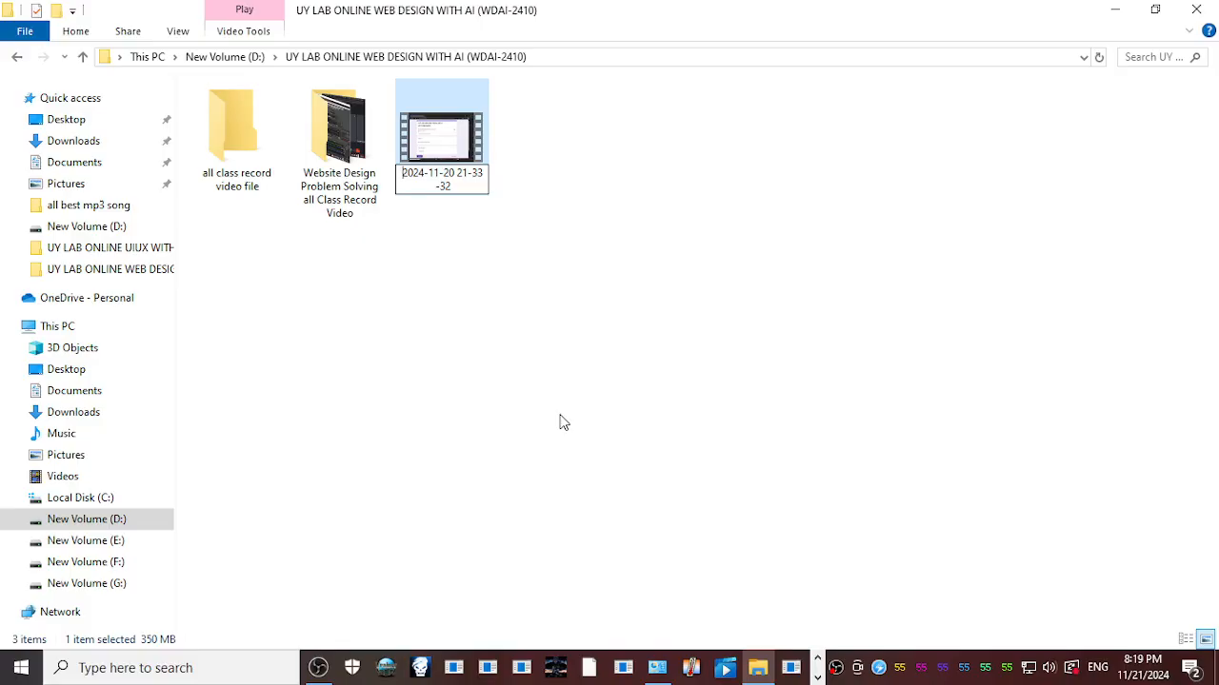
pyautogui.write('W-Class')
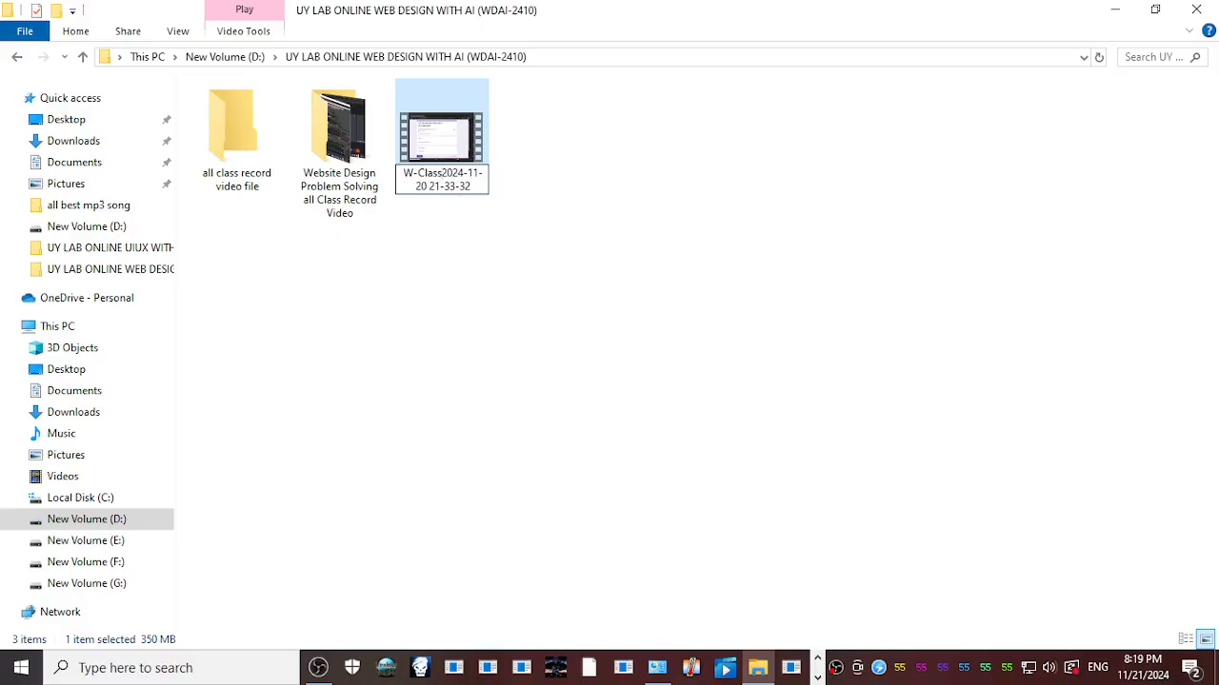
pyautogui.write('-10-')
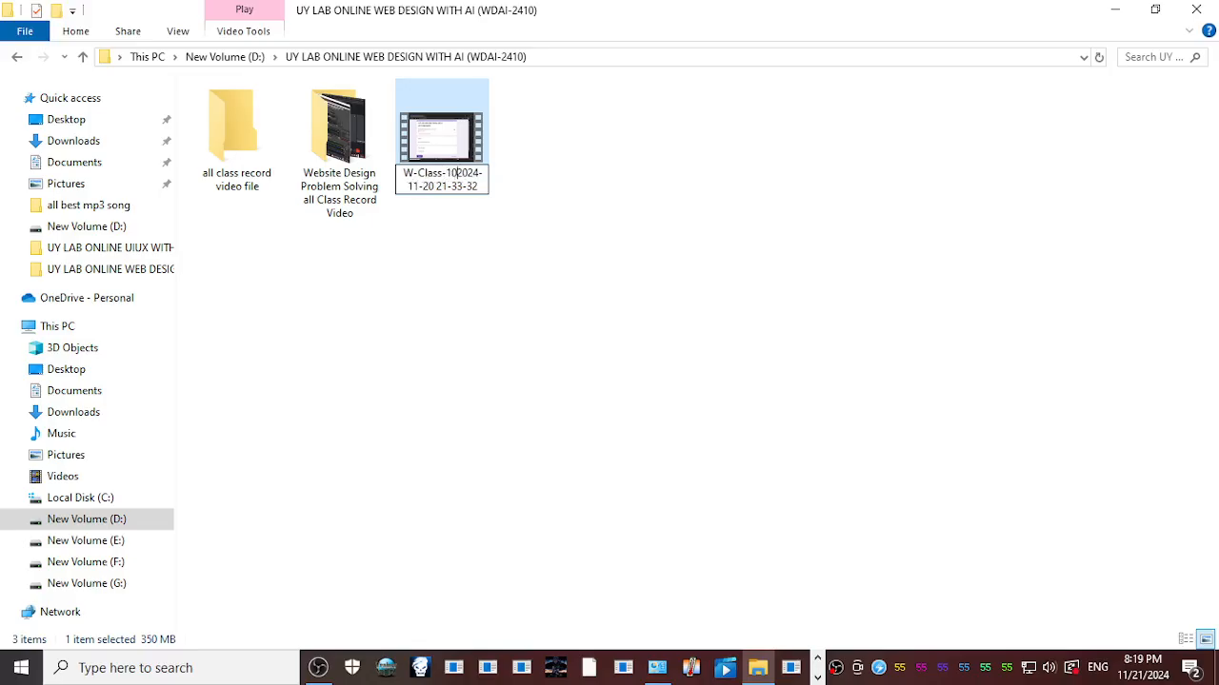
pyautogui.press('Return')
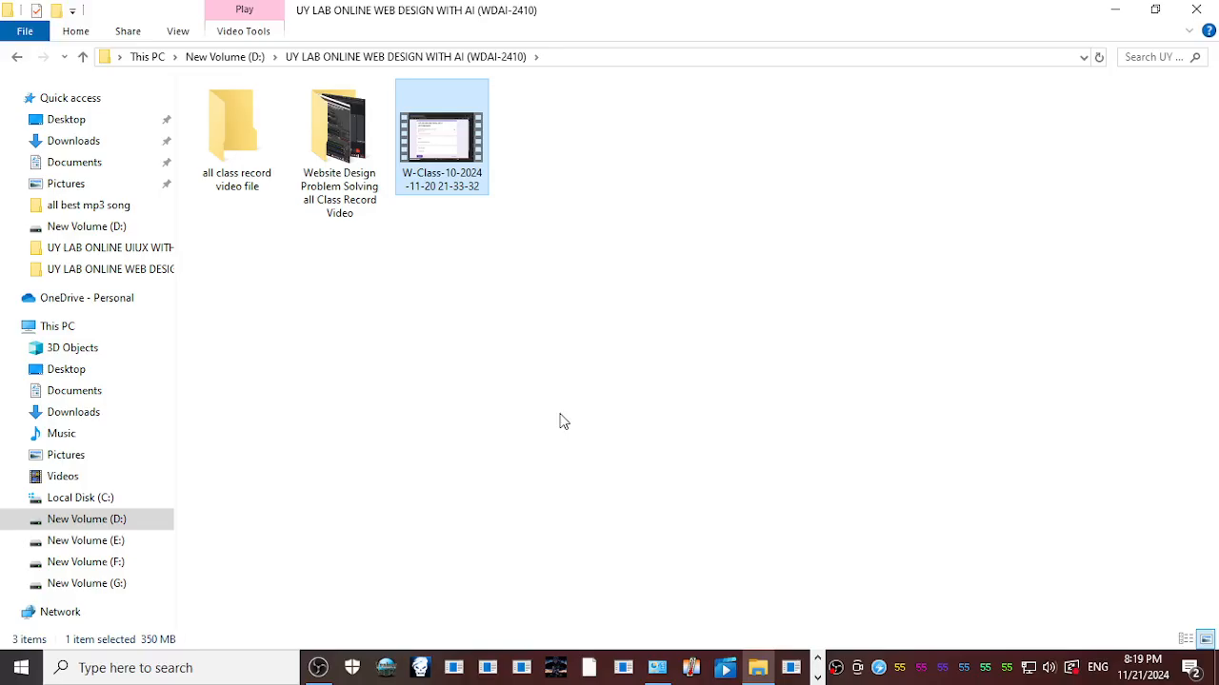
pyautogui.click(59, 326)
# Switch to the Settings window, return to the Windows Update page and choose to stay on Windows 10 for now.
pyautogui.hotkey('alt', 'Tab')
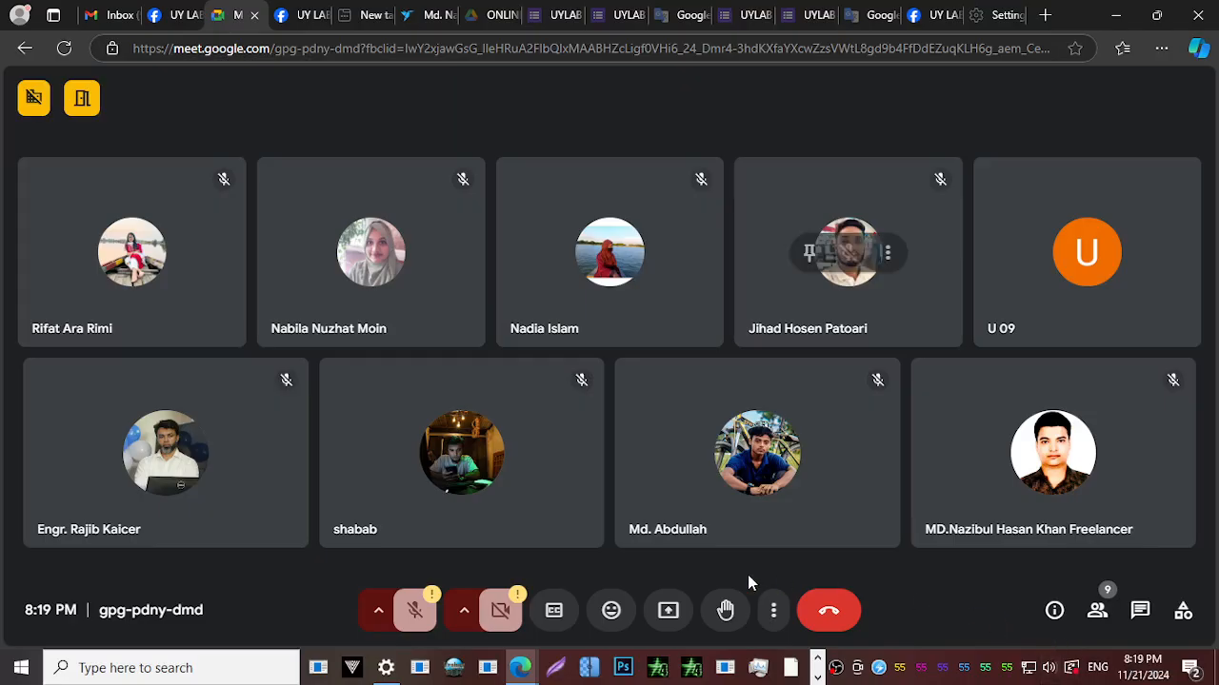
pyautogui.hotkey('alt', 'Tab')
pyautogui.hotkey('alt', 'Tab')
pyautogui.hotkey('alt', 'Tab')
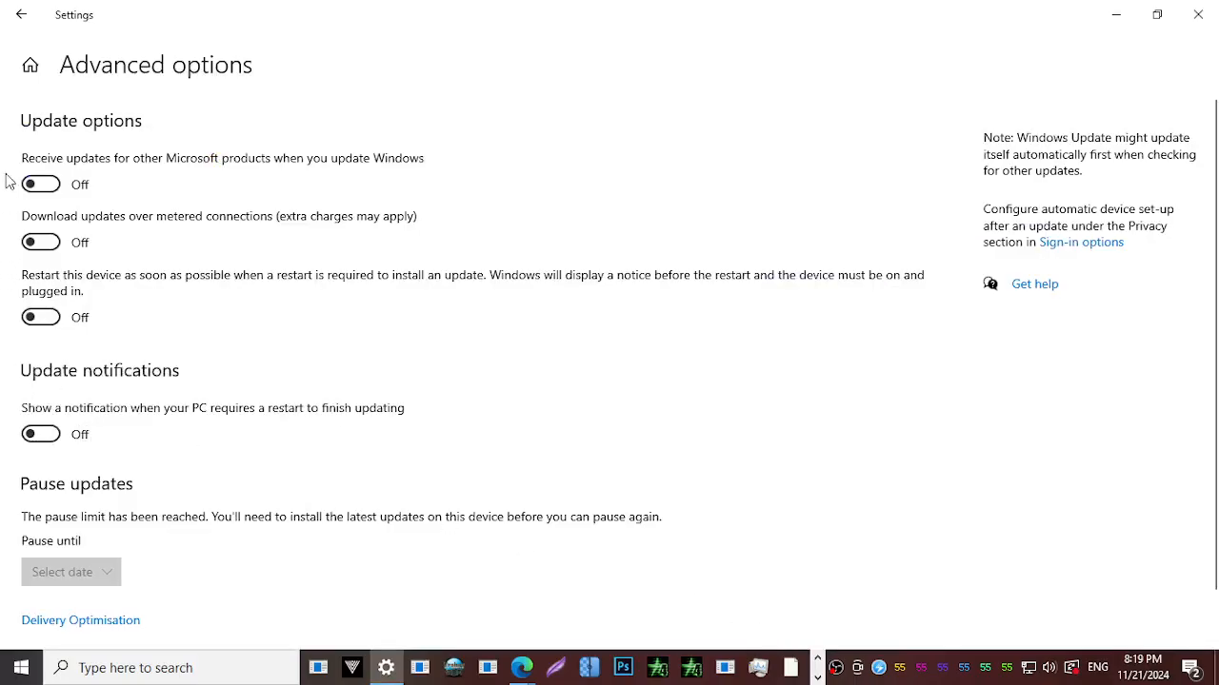
pyautogui.click(23, 15)
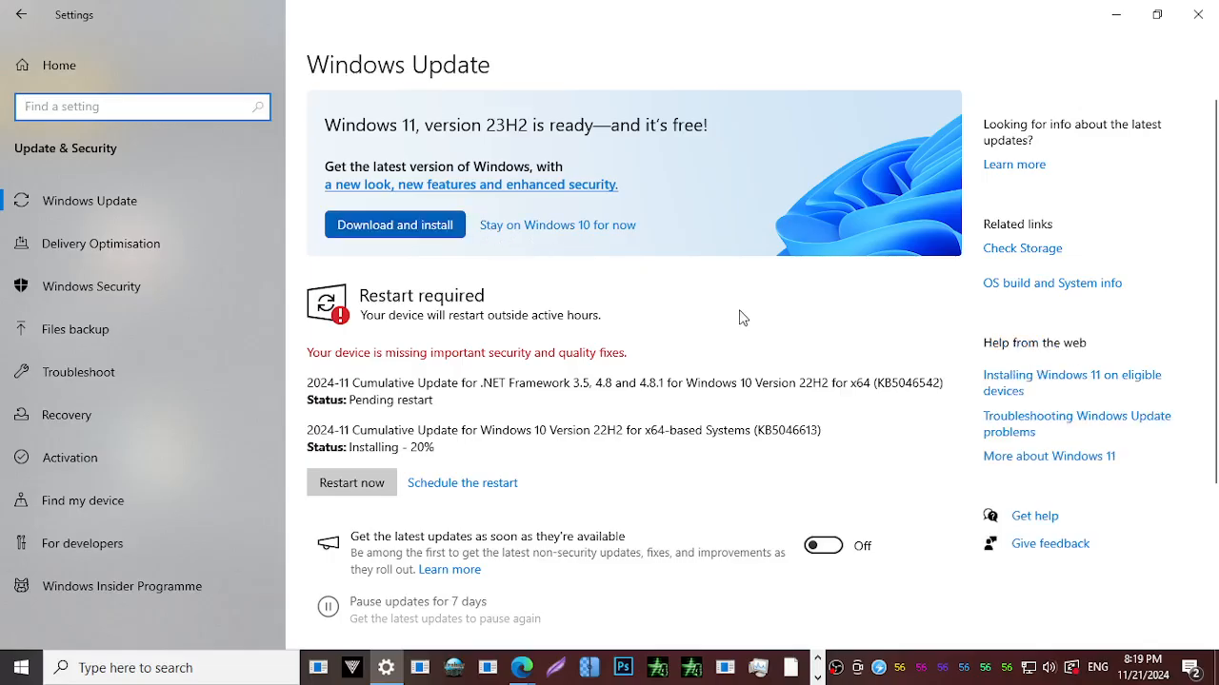
pyautogui.click(545, 227)
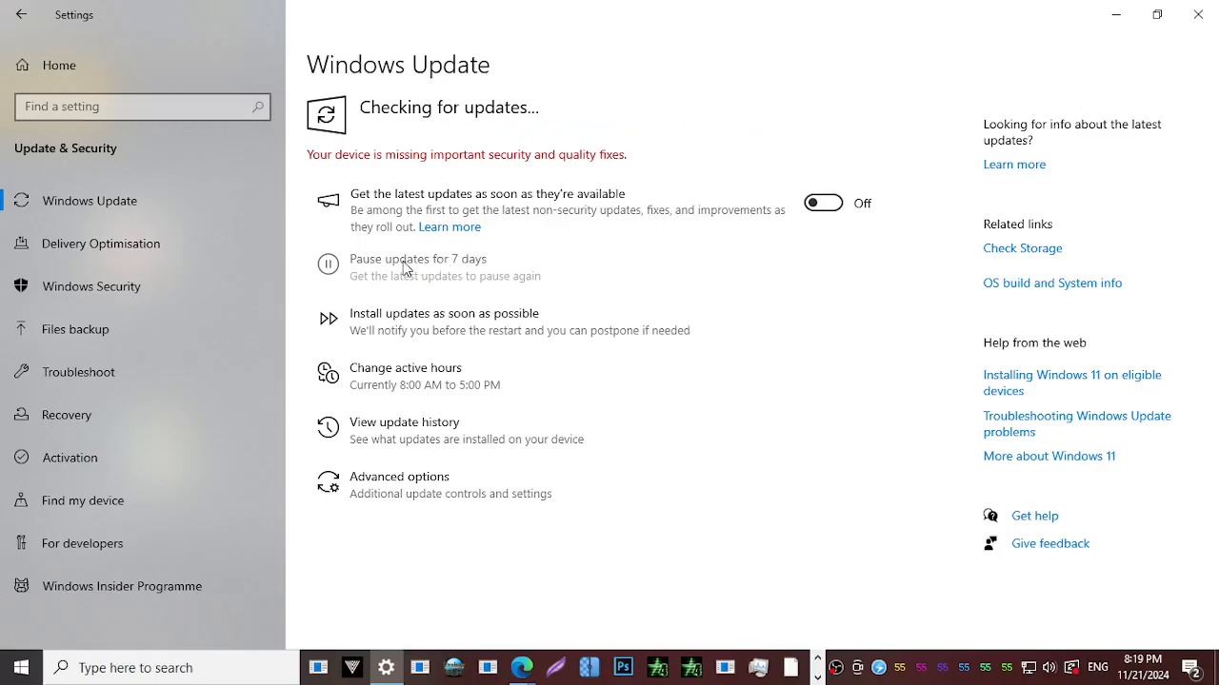
# Look through the advanced options of Windows Update and return to the Windows Update page.
pyautogui.click(392, 481)
pyautogui.scroll(-1, 389, 471)
pyautogui.scroll(1, 389, 471)
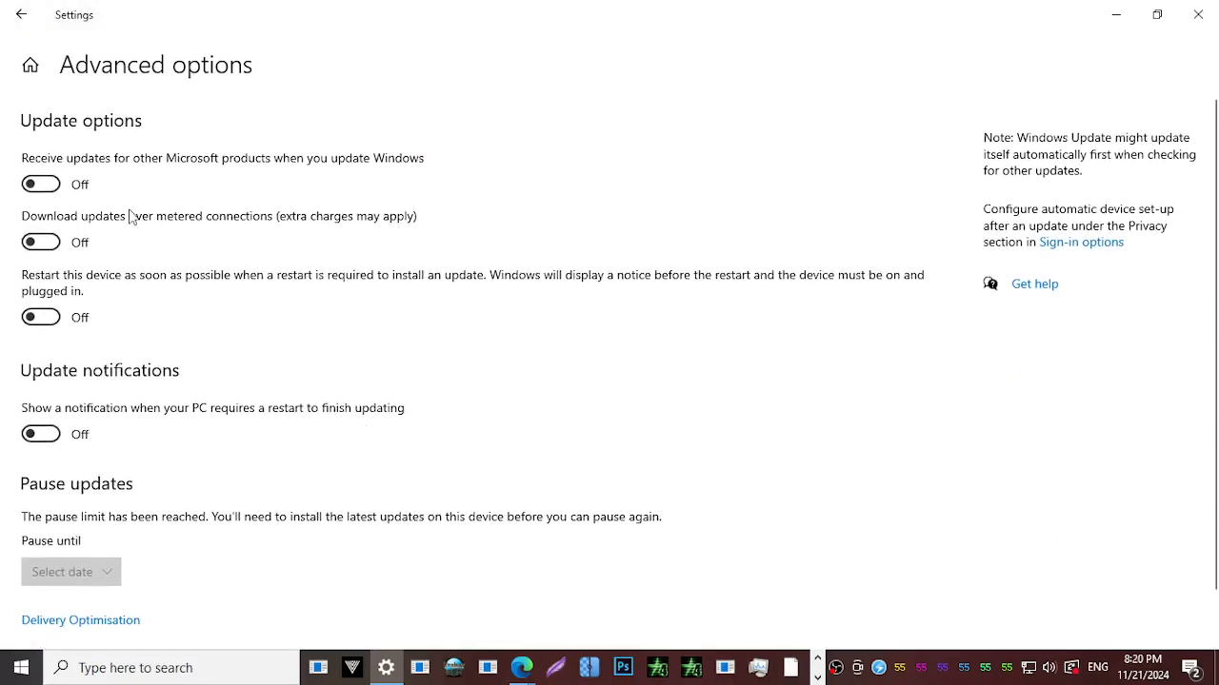
pyautogui.click(21, 15)
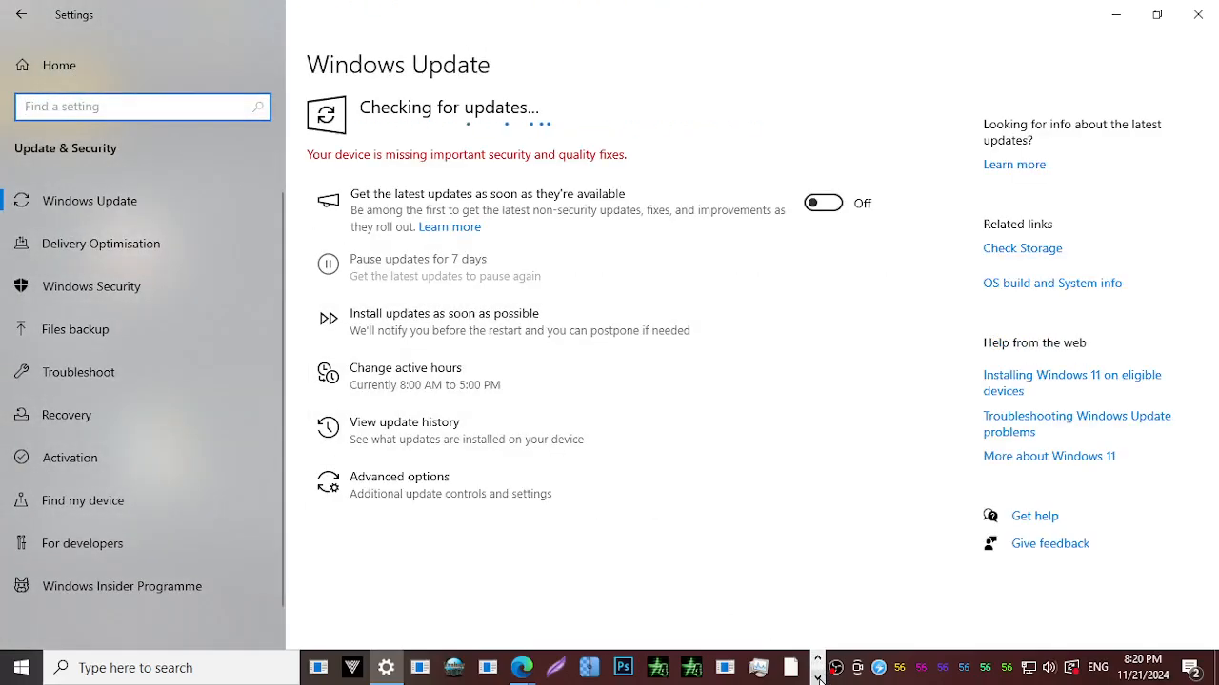
# Minimize the Settings, browser, File Explorer and OBS windows to reveal the desktop.
pyautogui.click(1156, 14)
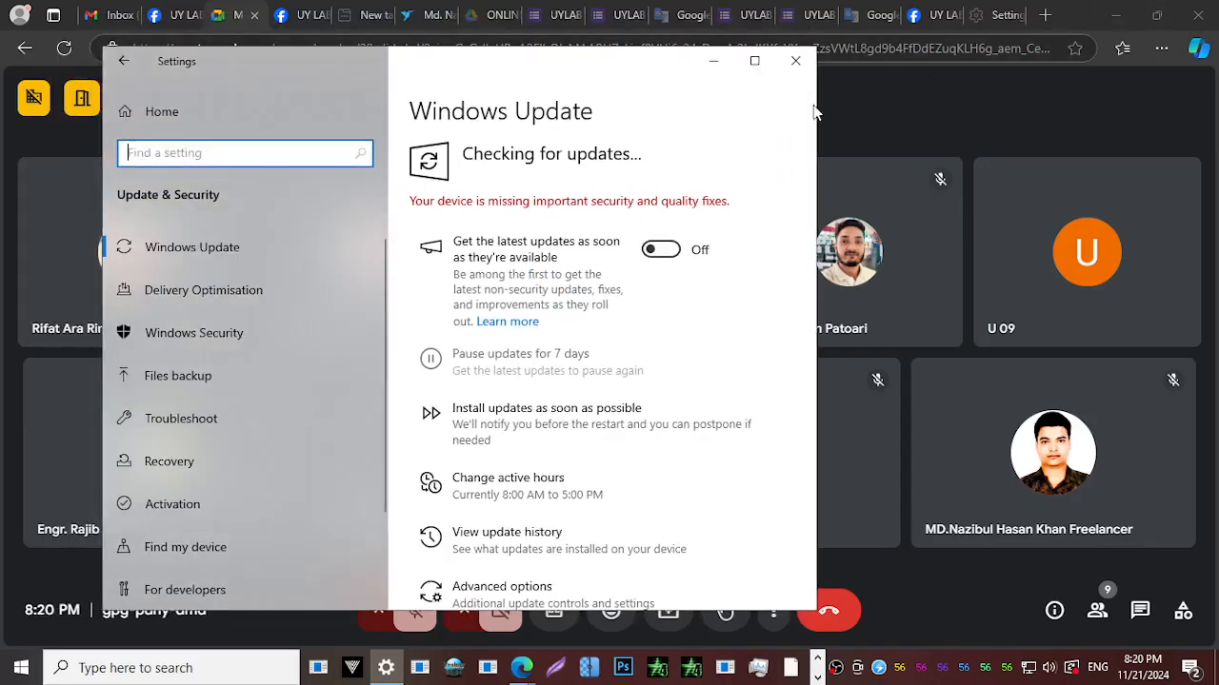
pyautogui.click(754, 61)
pyautogui.click(1116, 15)
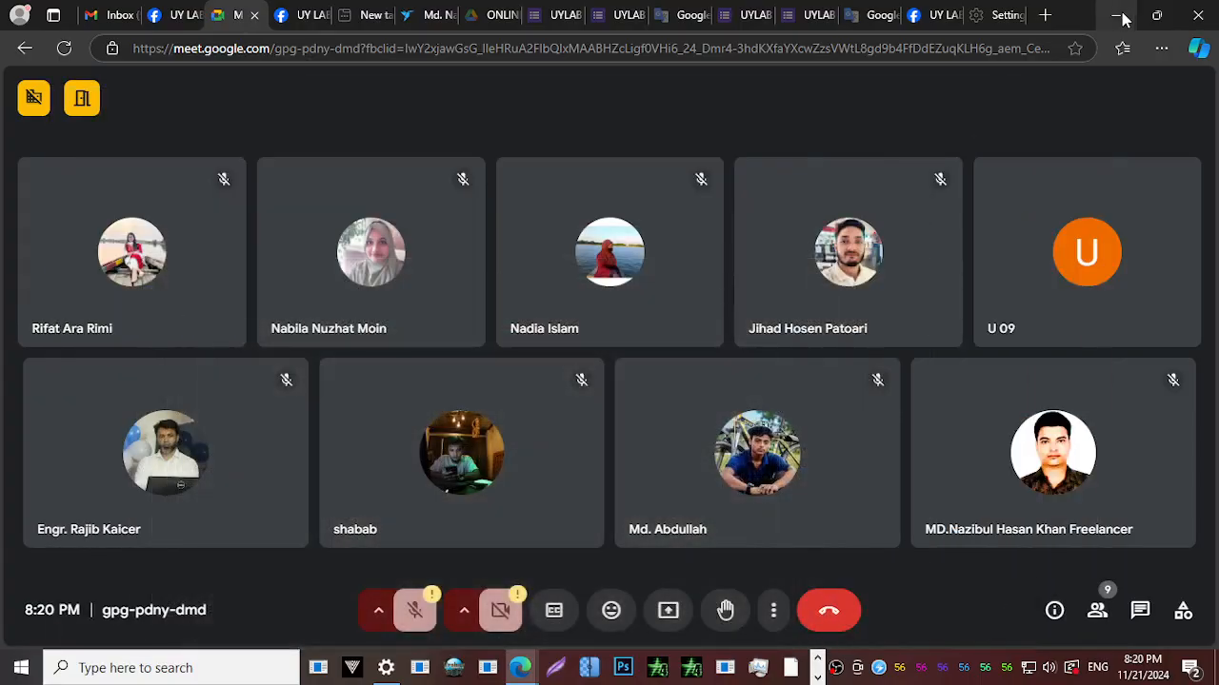
pyautogui.click(1119, 16)
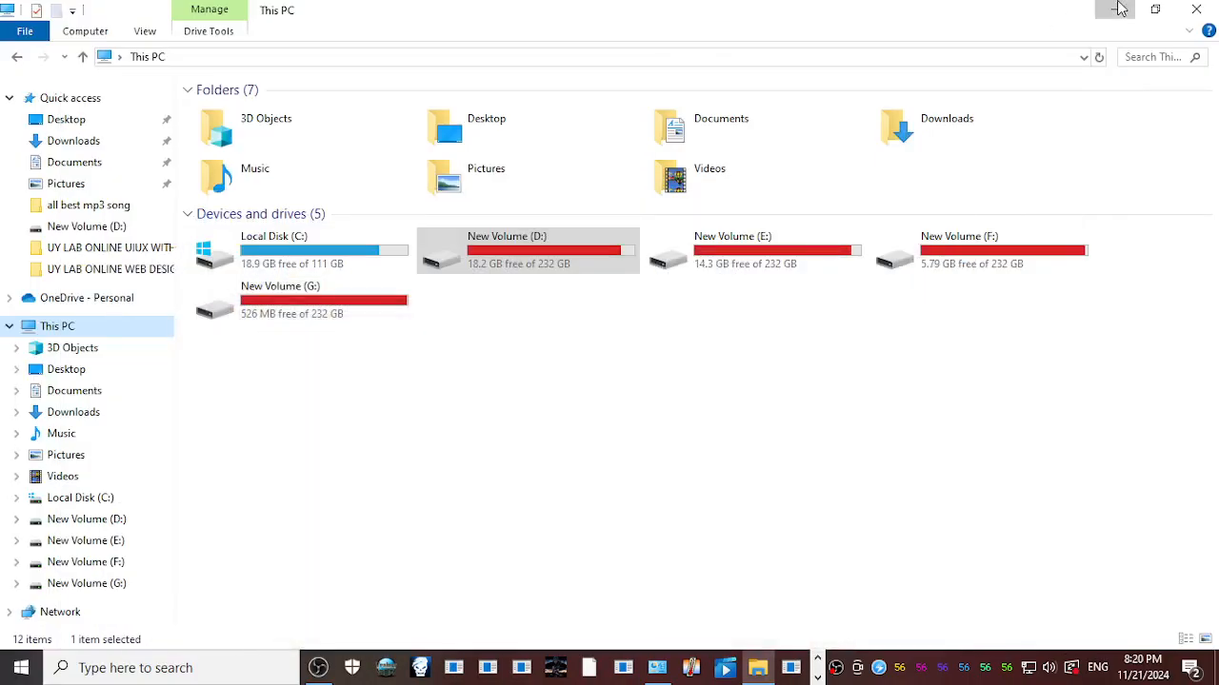
pyautogui.click(1112, 11)
pyautogui.click(1112, 11)
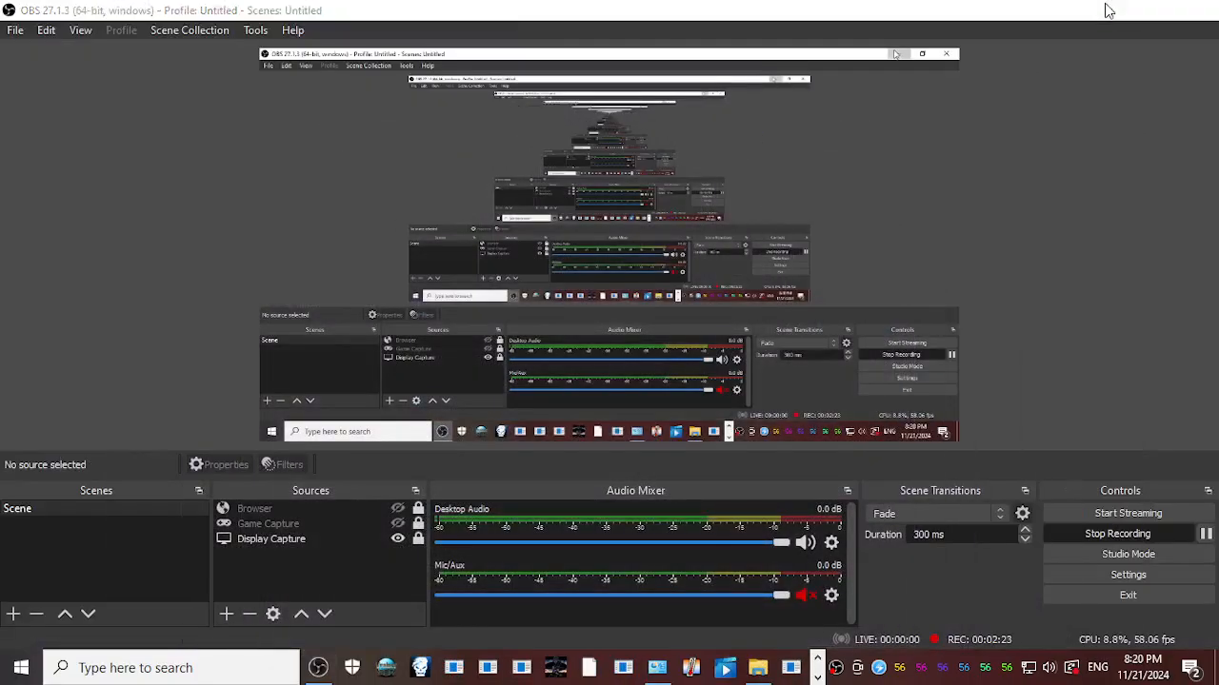
pyautogui.click(1110, 10)
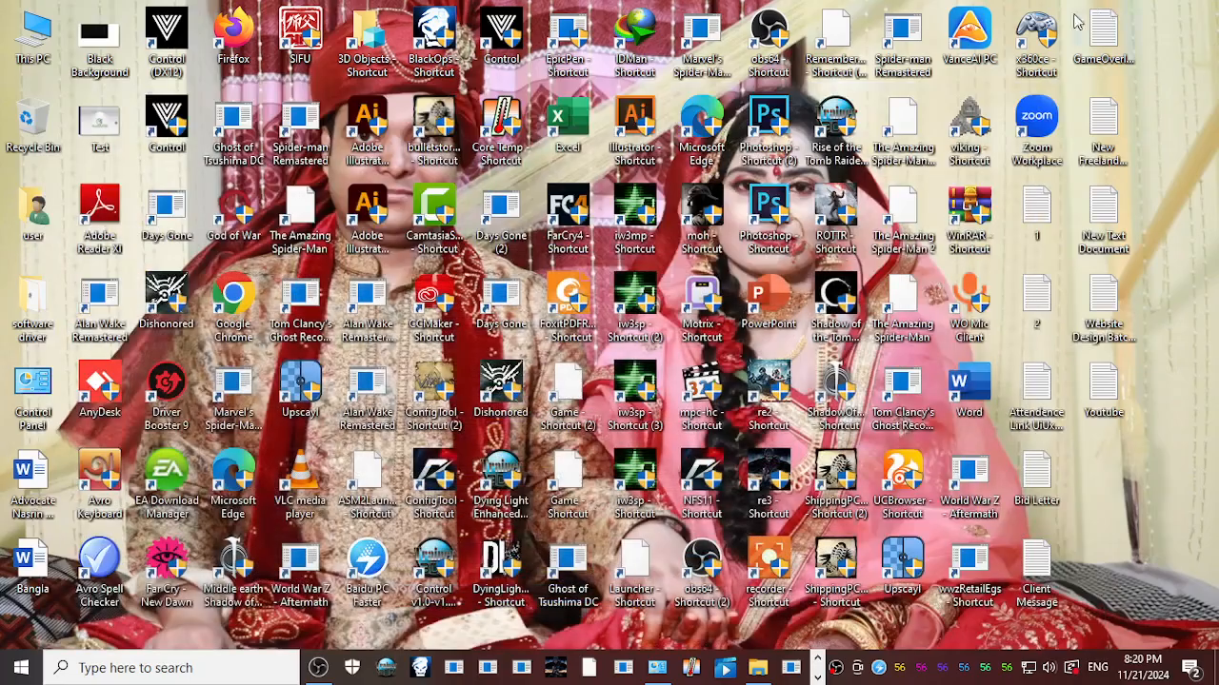
# Open Computer Management for This PC and view its Disk Management and Device Manager sections.
pyautogui.rightClick(31, 50)
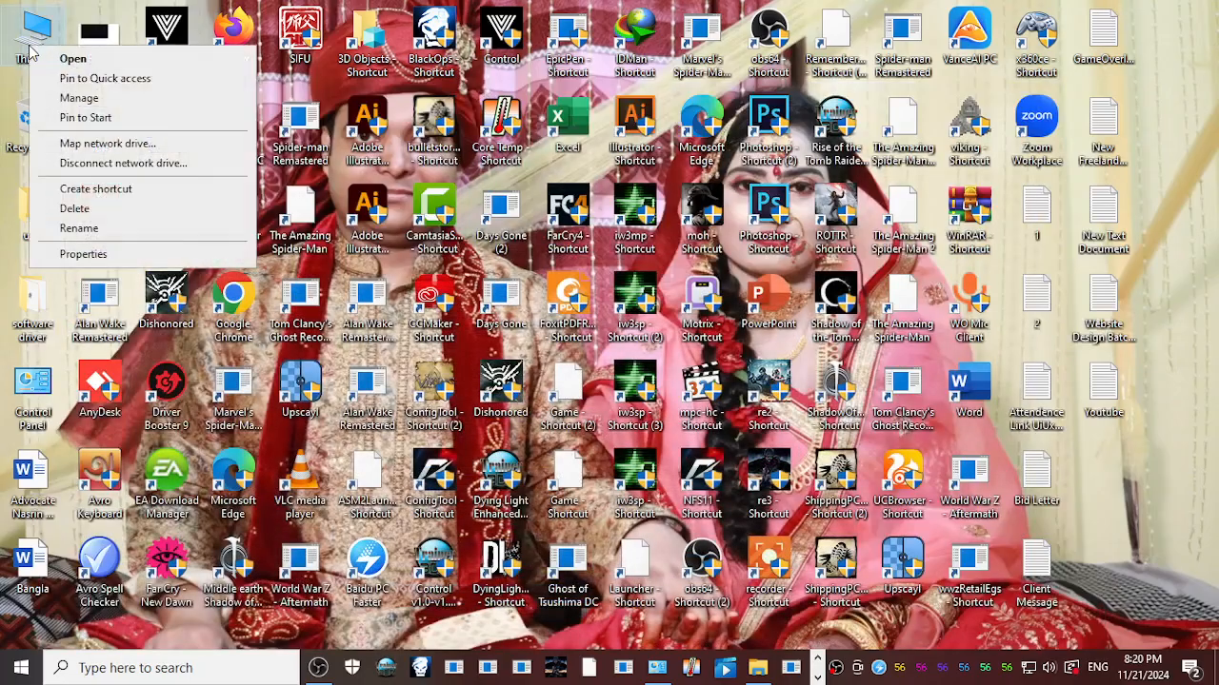
pyautogui.click(87, 115)
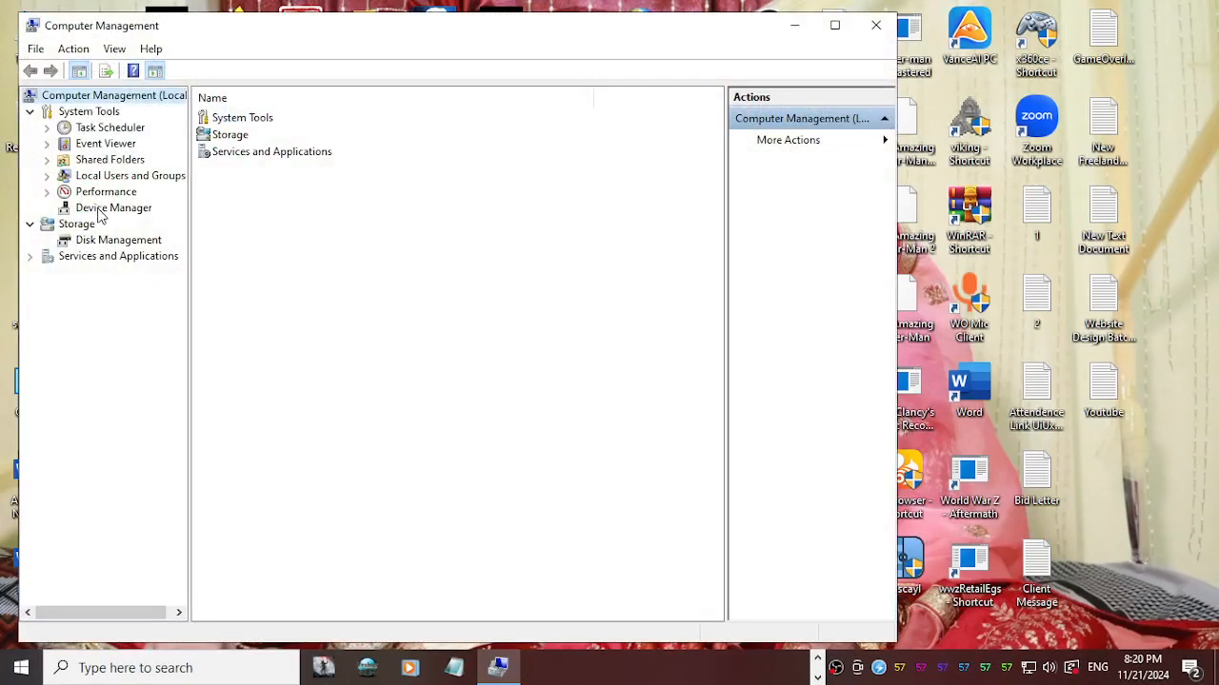
pyautogui.click(107, 245)
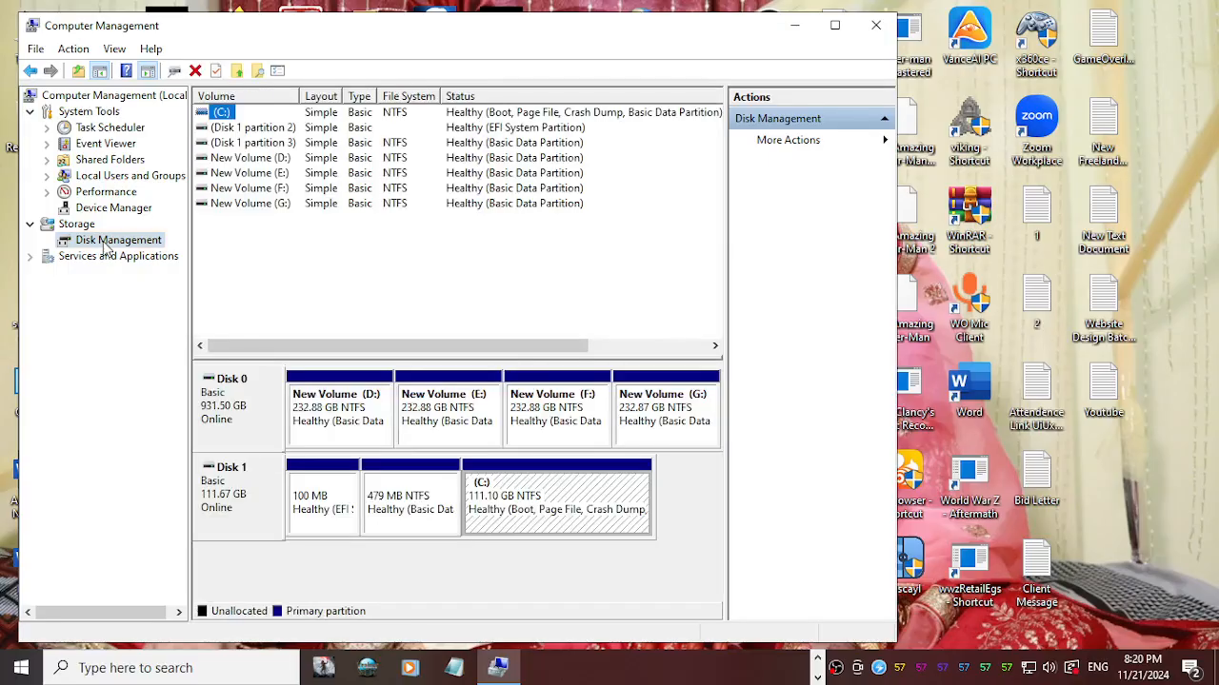
pyautogui.click(103, 208)
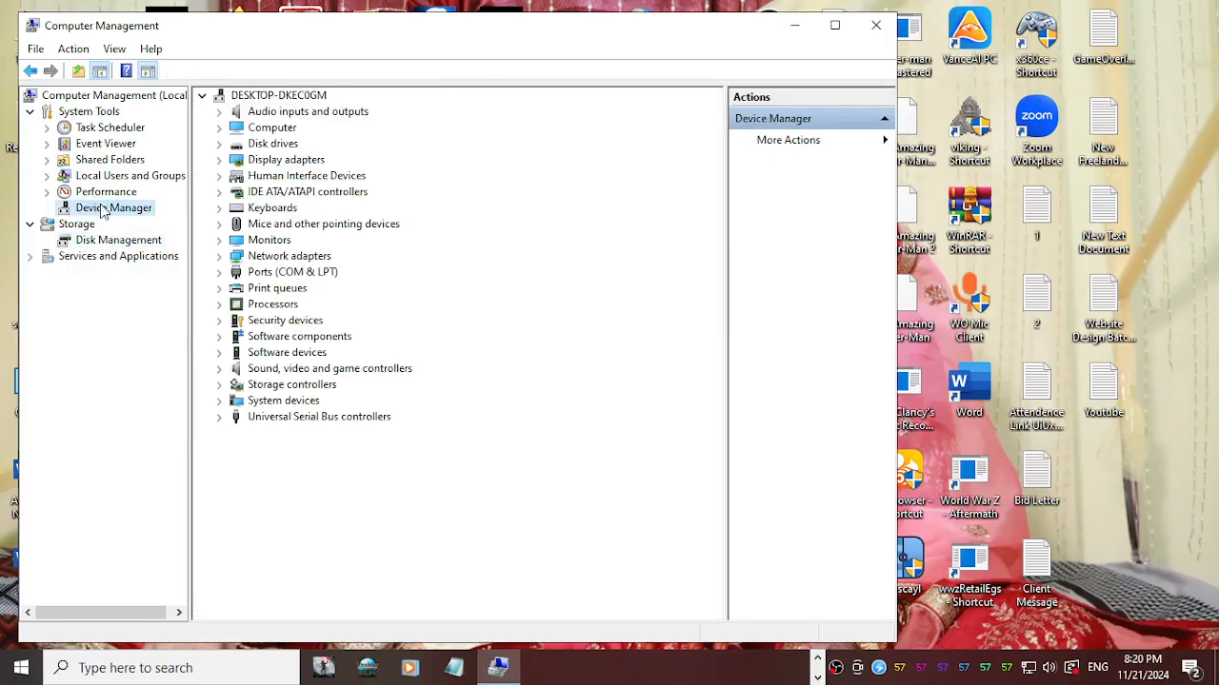
# Show the Services list in a maximized Computer Management window and open the Windows Update service's properties.
pyautogui.click(107, 258)
pyautogui.doubleClick(215, 118)
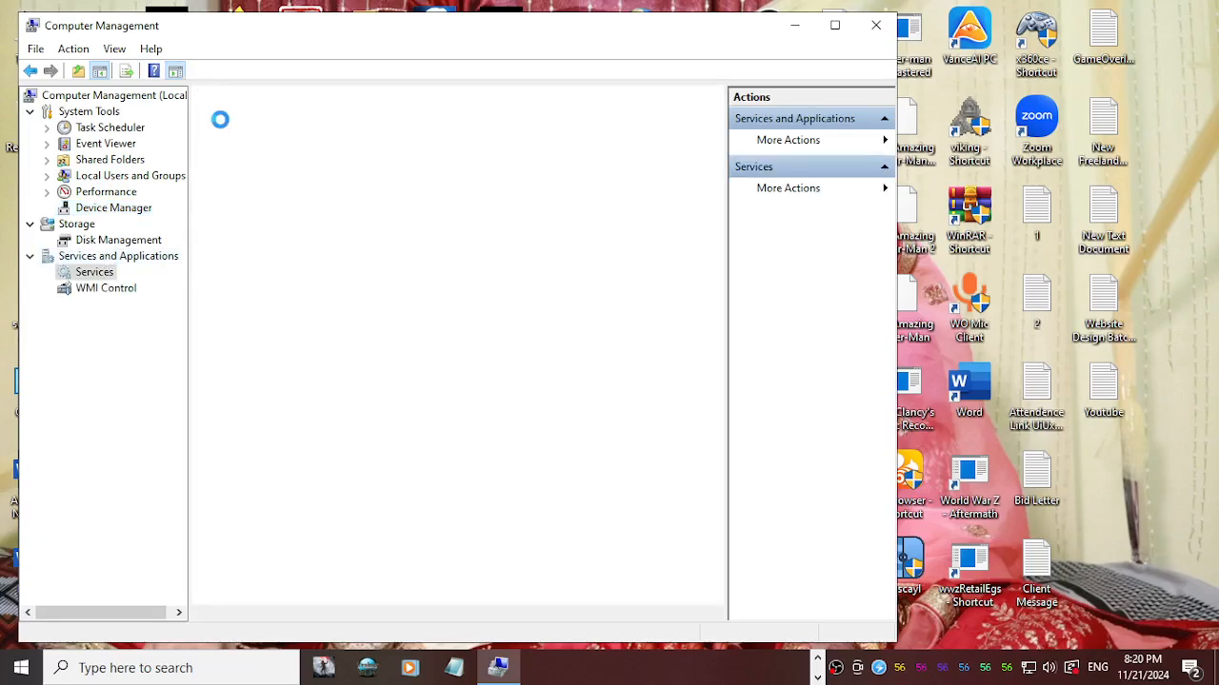
pyautogui.click(834, 26)
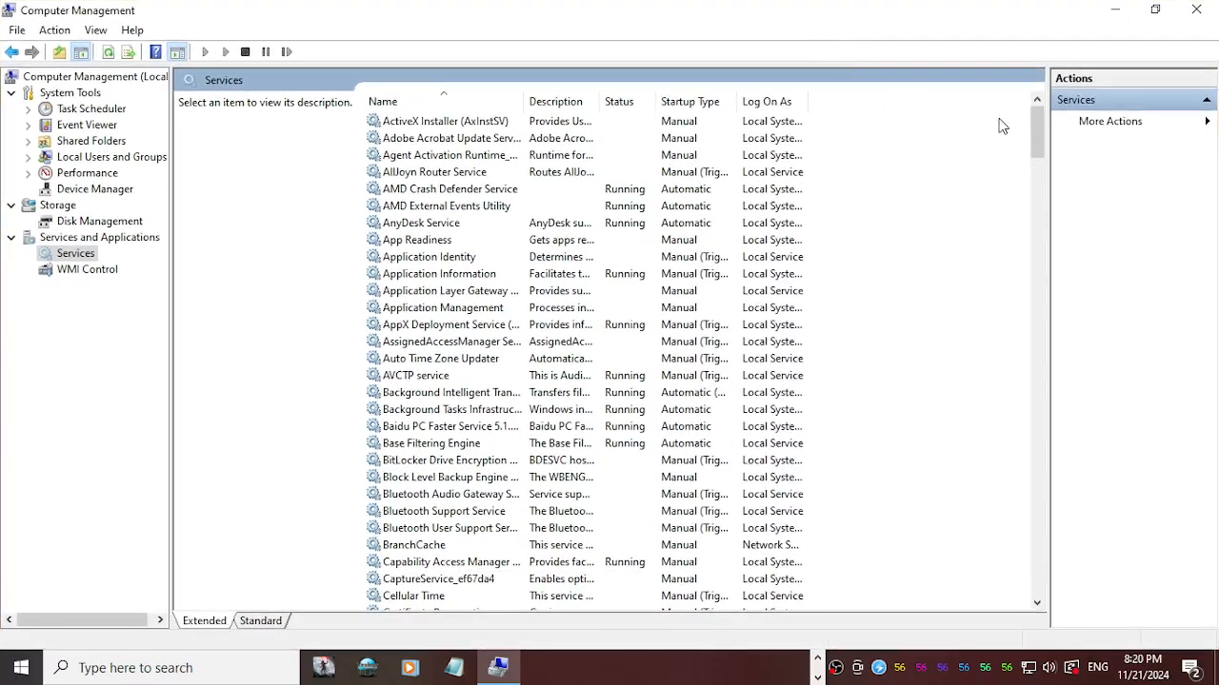
pyautogui.moveTo(1038, 112); pyautogui.dragTo(1036, 566)
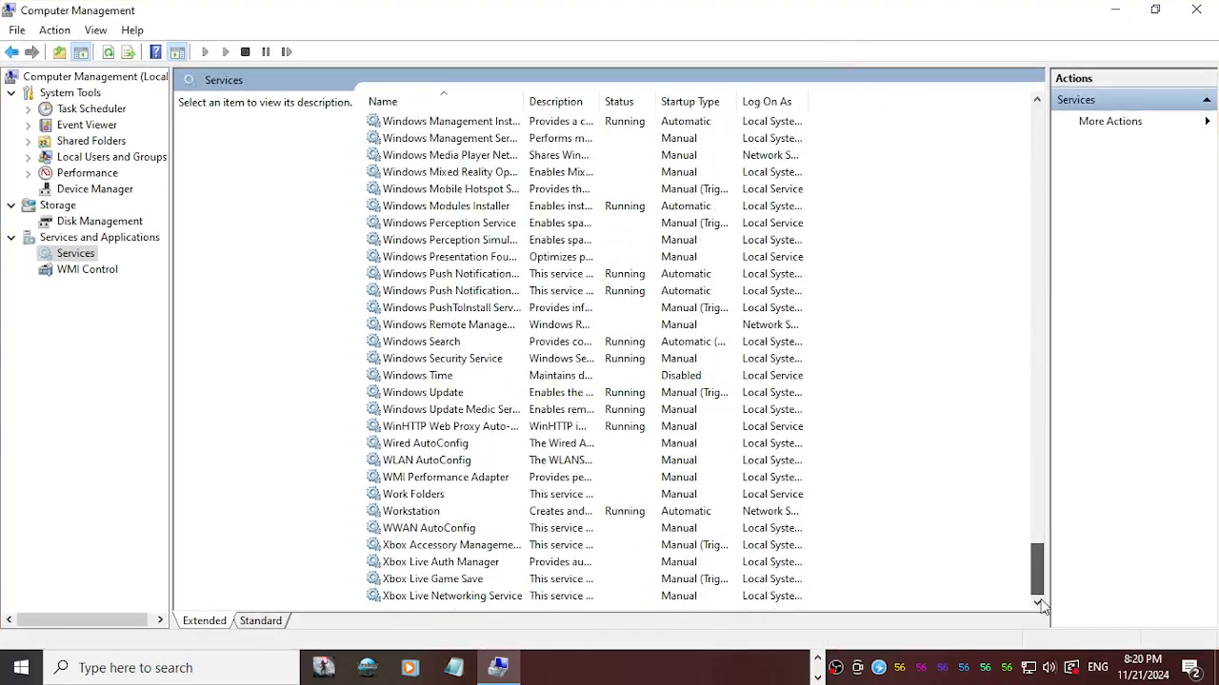
pyautogui.doubleClick(426, 399)
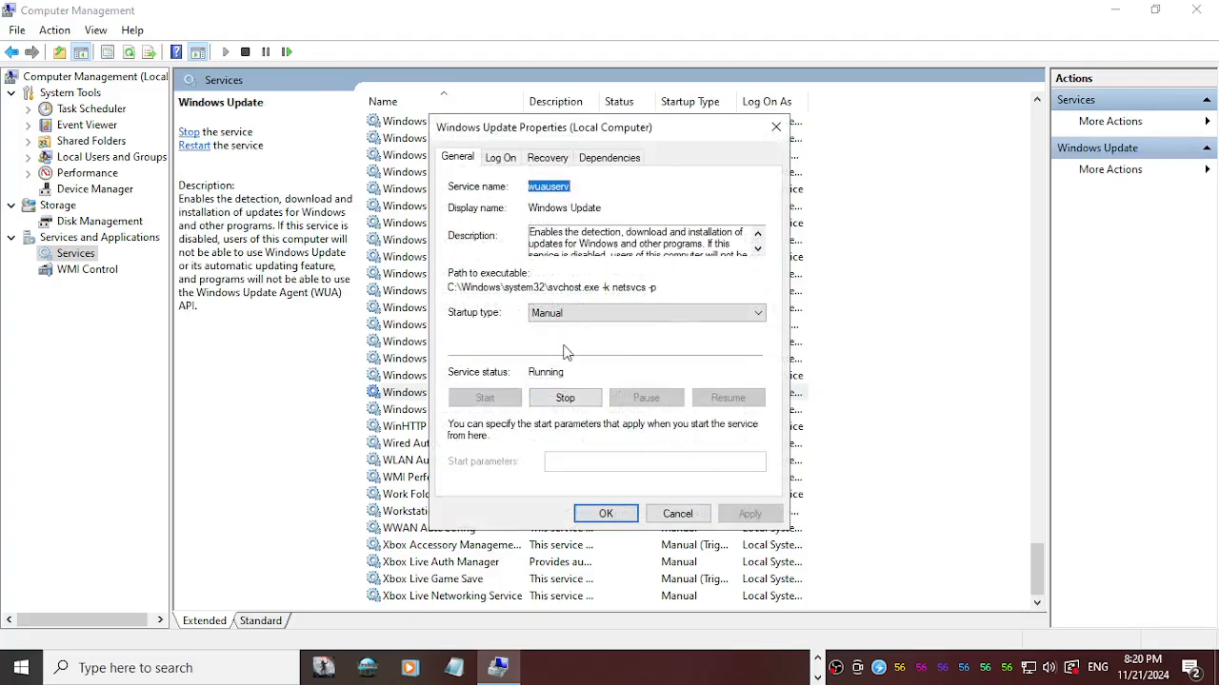
# Set the Windows Update service's startup type to Disabled and stop the service.
pyautogui.click(566, 314)
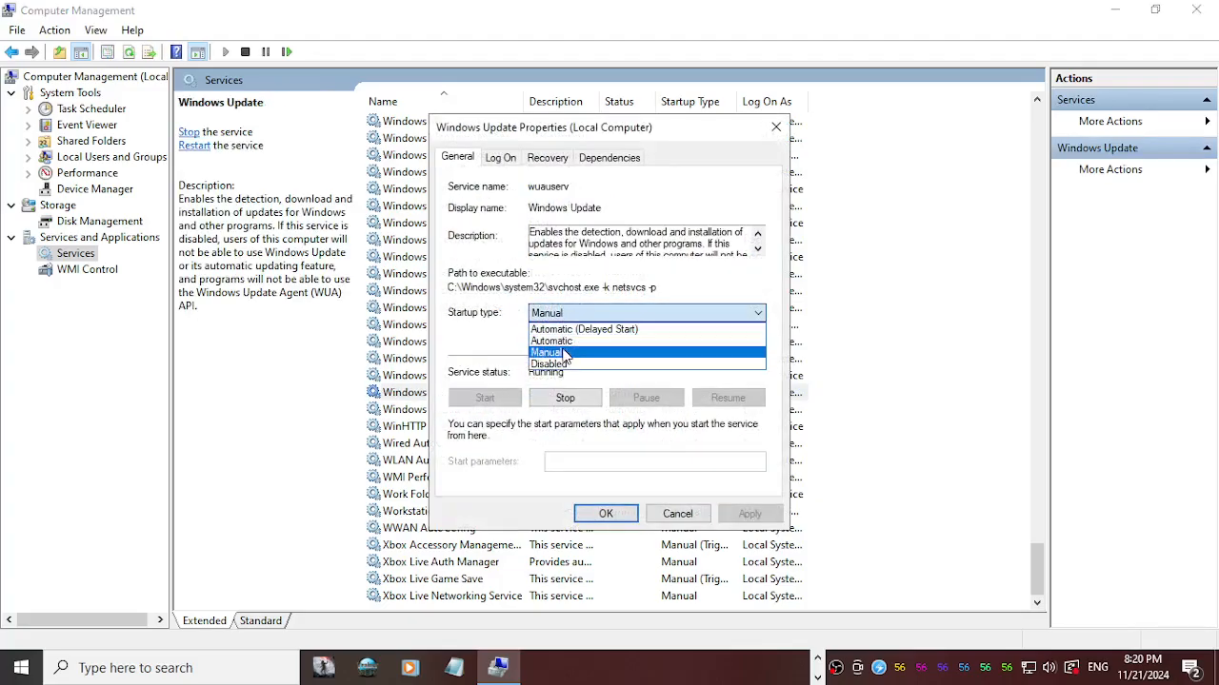
pyautogui.click(564, 360)
pyautogui.click(564, 398)
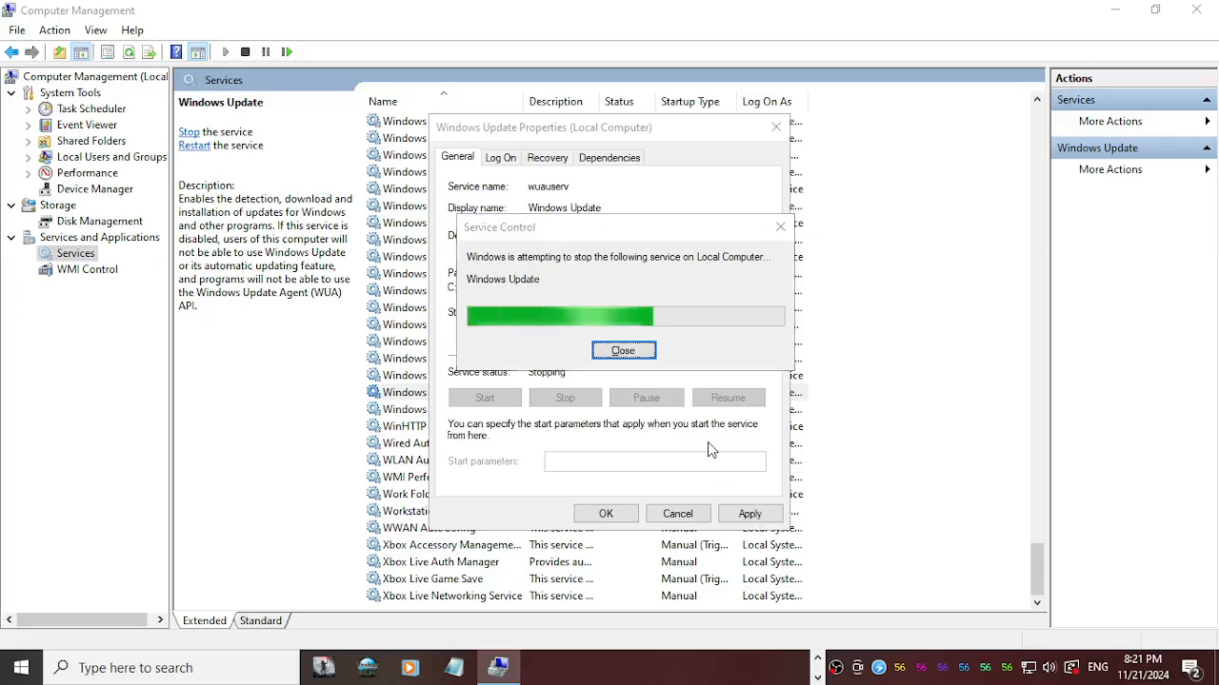
# Look at the Google Meet call and the OBS recording, return to the stopping service and try to apply its changes.
pyautogui.hotkey('alt', 'Tab')
pyautogui.hotkey('alt', 'Tab')
pyautogui.hotkey('alt', 'Tab')
pyautogui.hotkey('alt', 'Tab')
pyautogui.hotkey('alt', 'Tab')
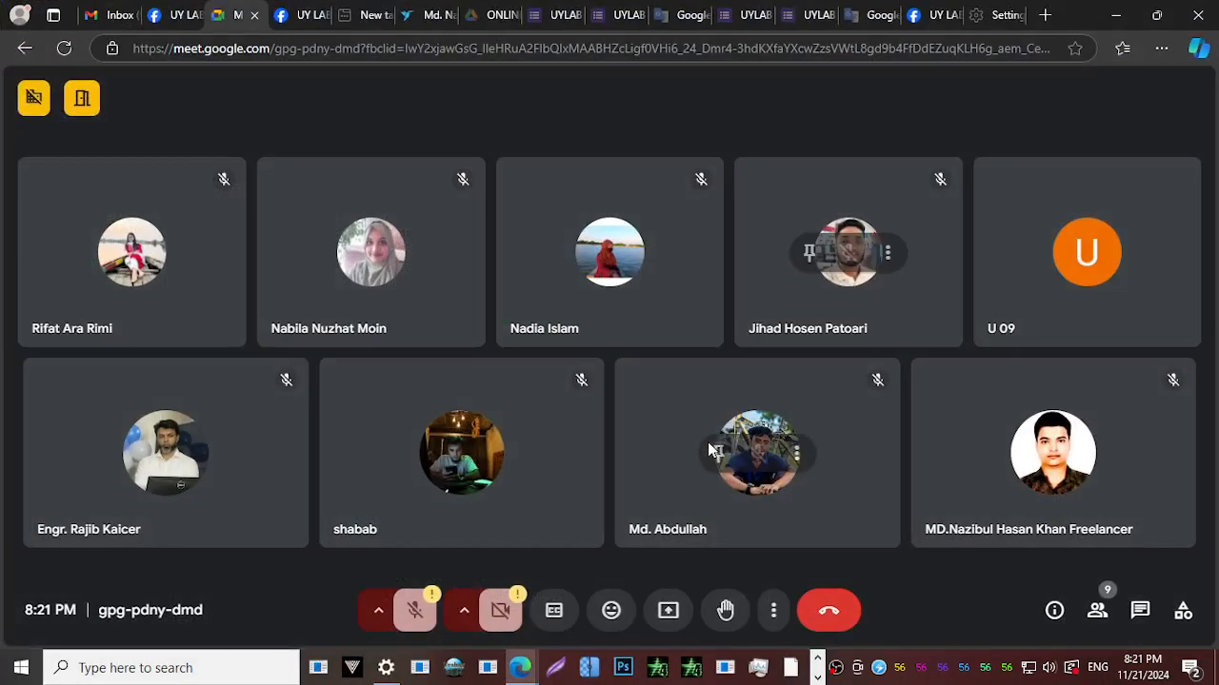
pyautogui.hotkey('alt', 'Tab')
pyautogui.hotkey('alt', 'Tab')
pyautogui.hotkey('alt', 'Tab')
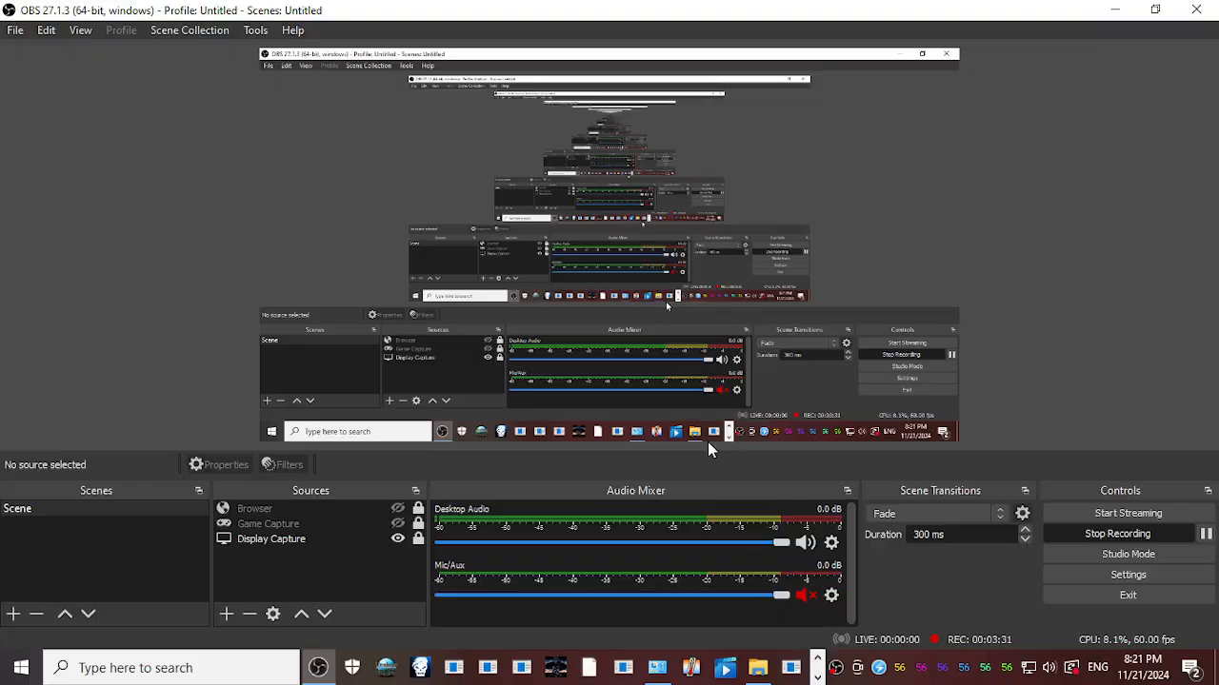
pyautogui.hotkey('alt', 'Tab')
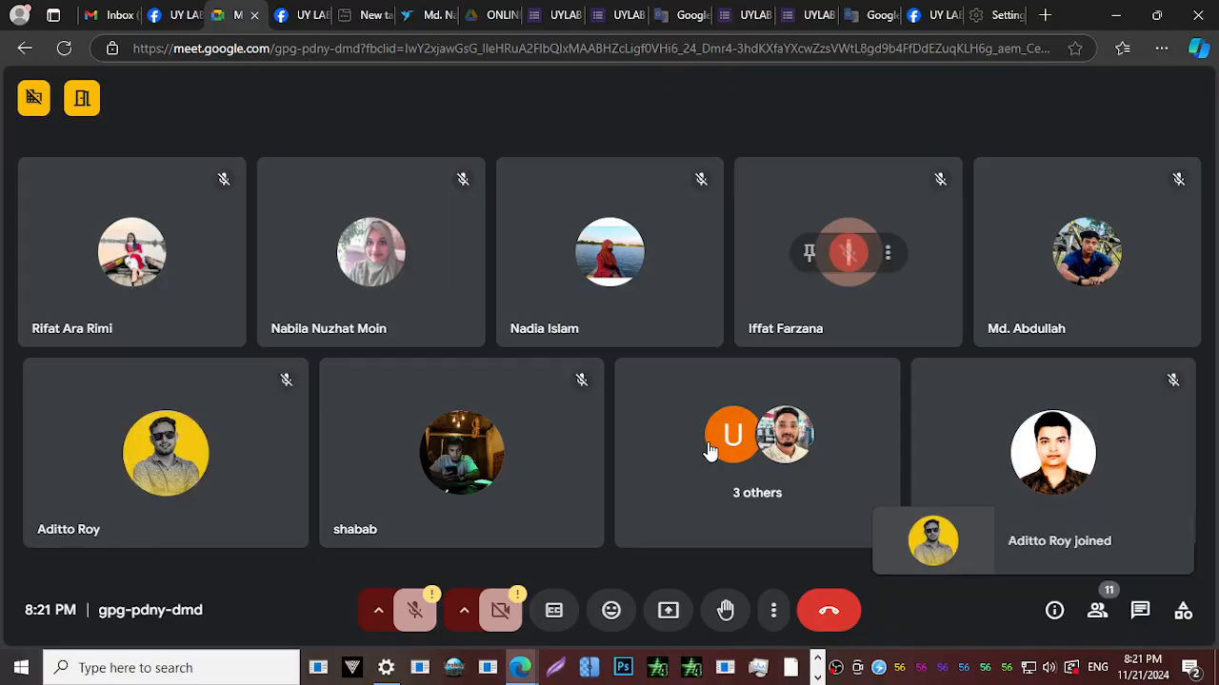
pyautogui.hotkey('alt', 'Tab')
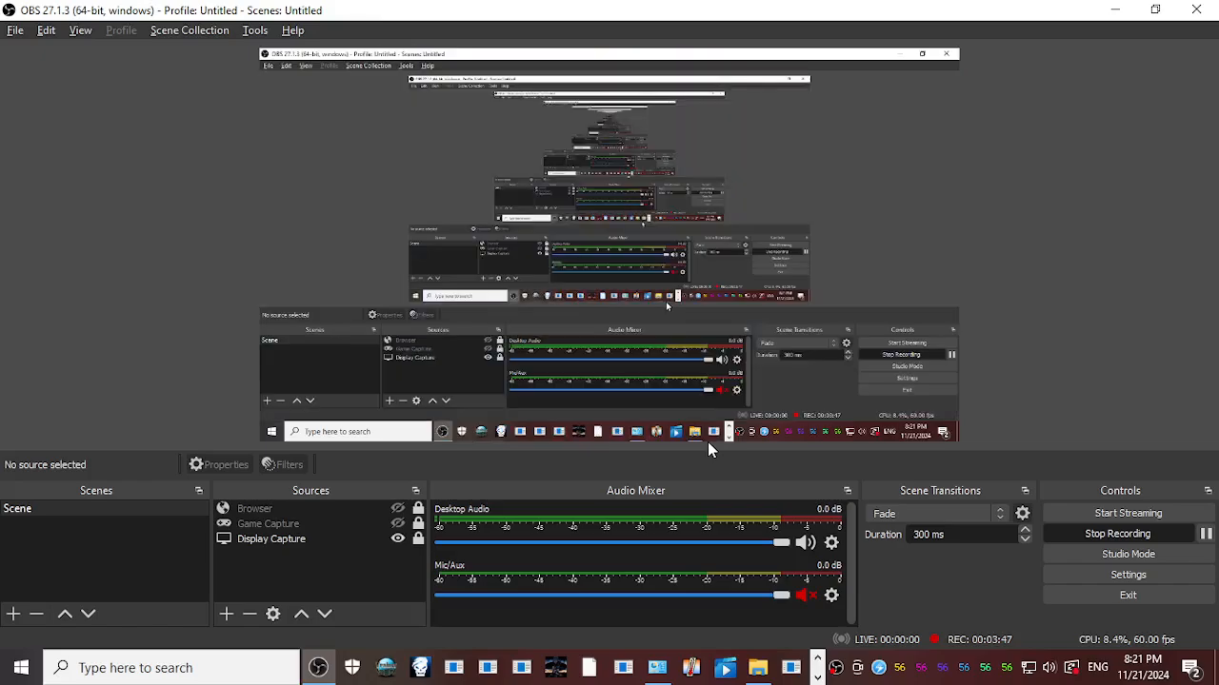
pyautogui.hotkey('alt', 'Tab')
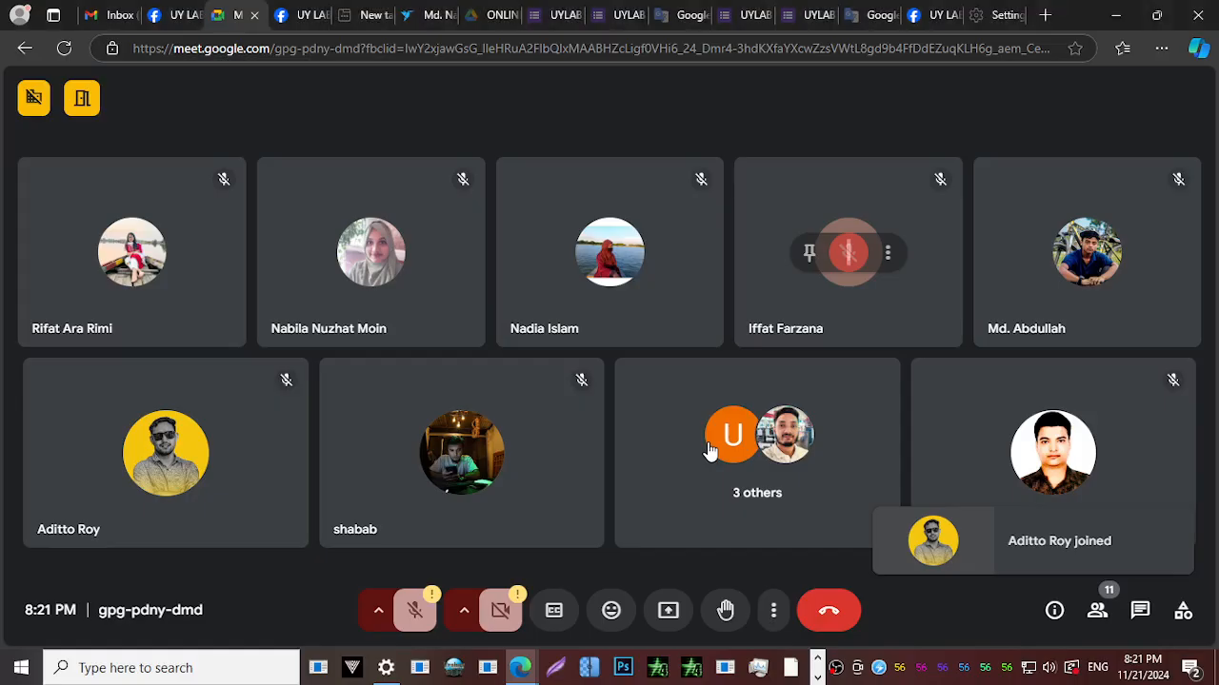
pyautogui.hotkey('alt', 'Tab')
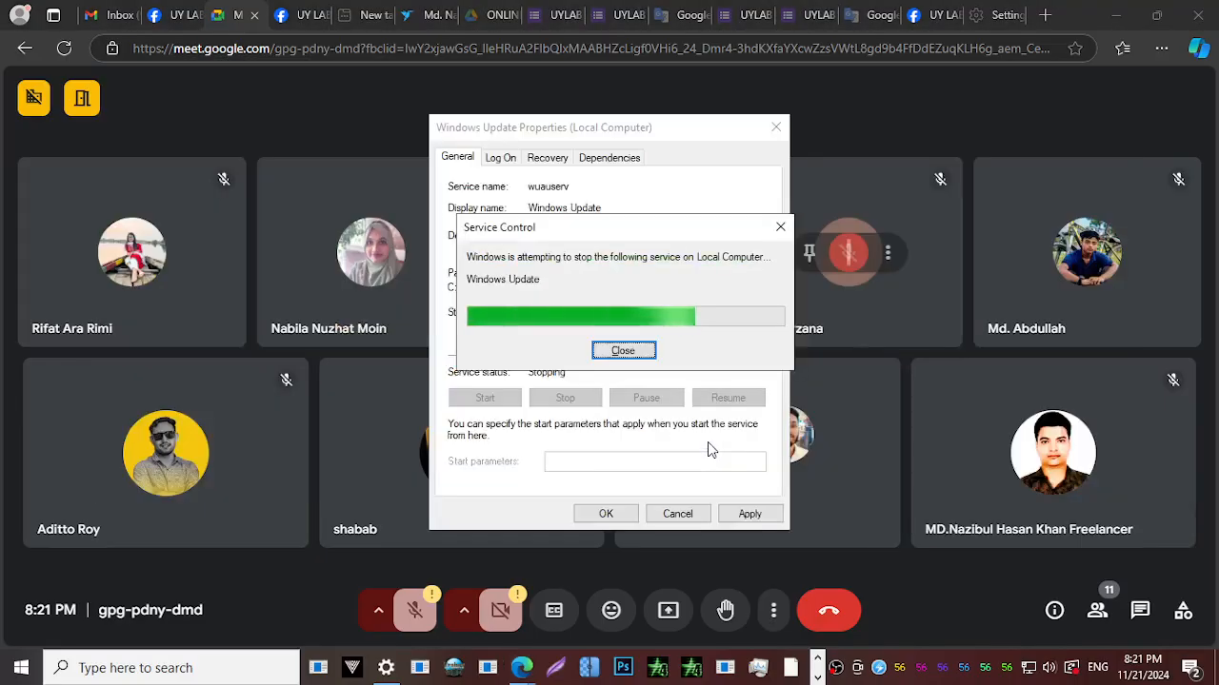
pyautogui.click(749, 515)
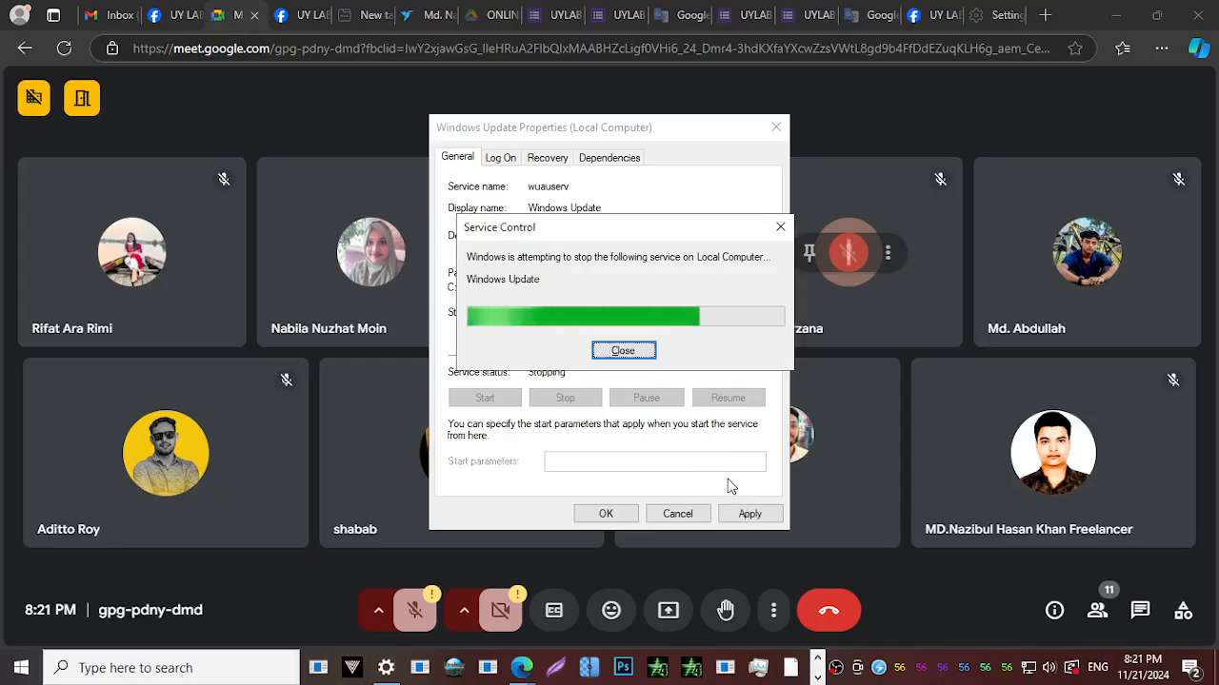
# Monitor the Google Meet call, the OBS recording and the service's stop progress, ending at Computer Management.
pyautogui.hotkey('alt', 'Tab')
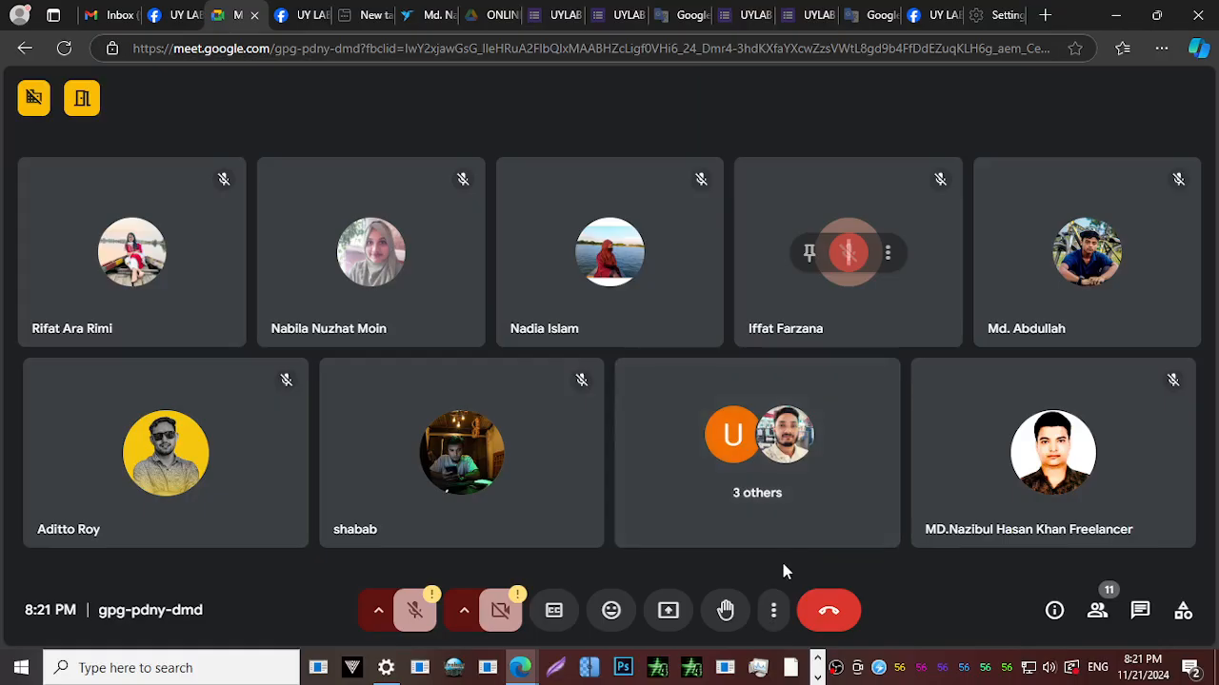
pyautogui.hotkey('alt', 'Tab')
pyautogui.hotkey('alt', 'Tab')
pyautogui.hotkey('alt', 'Tab')
pyautogui.hotkey('alt', 'Tab')
pyautogui.hotkey('alt', 'Tab')
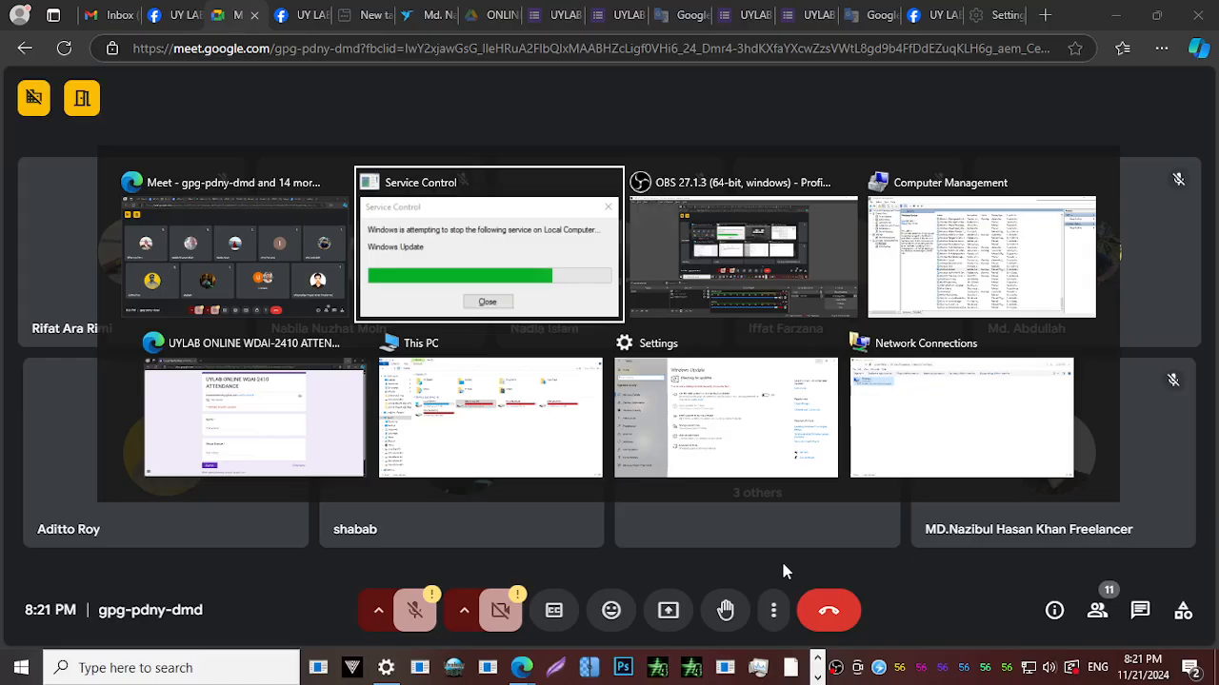
pyautogui.hotkey('alt', 'Tab')
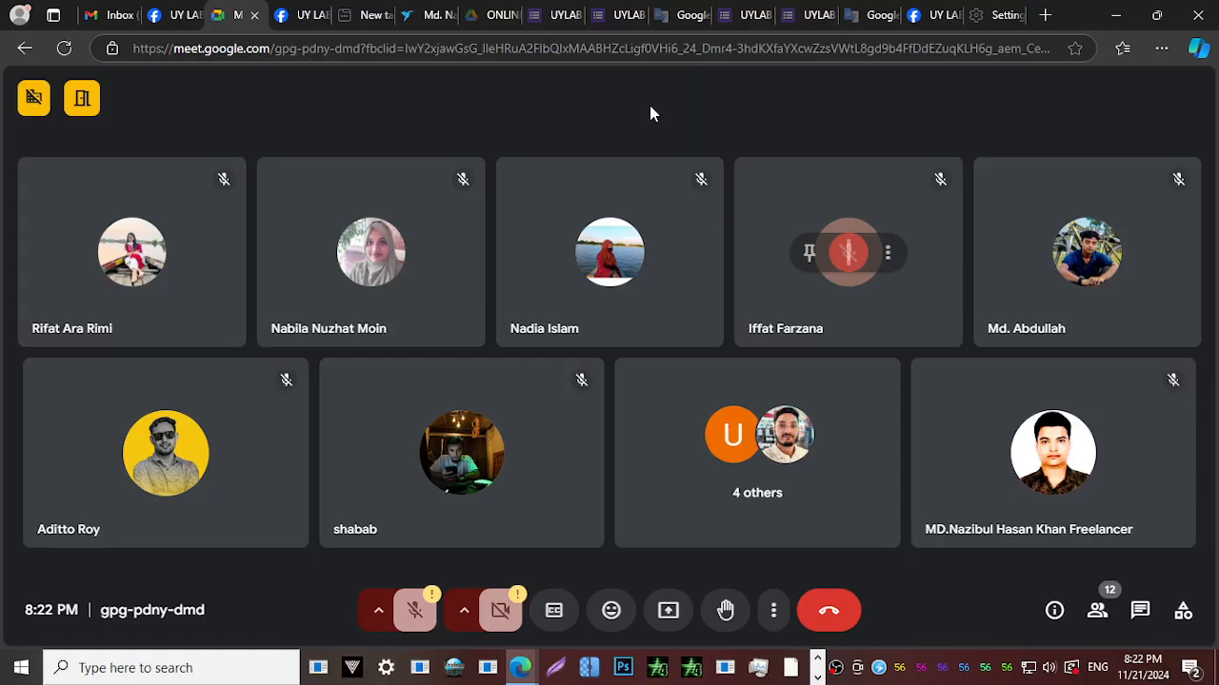
pyautogui.hotkey('alt', 'Tab')
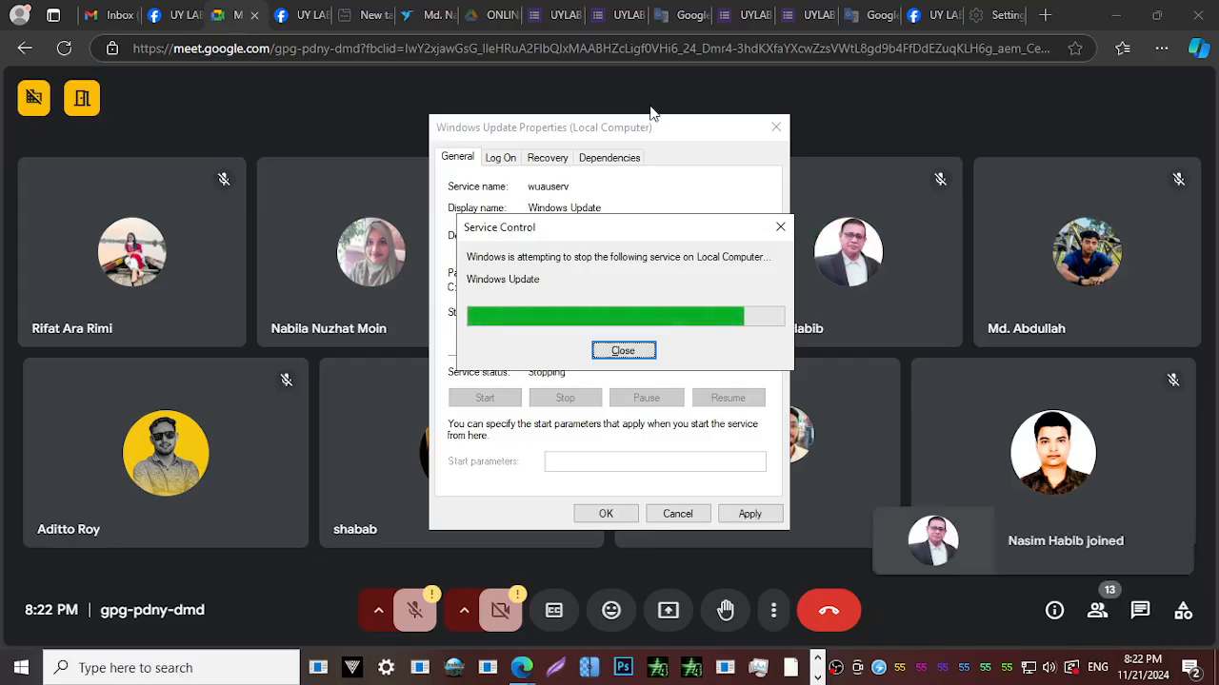
pyautogui.hotkey('alt', 'Tab')
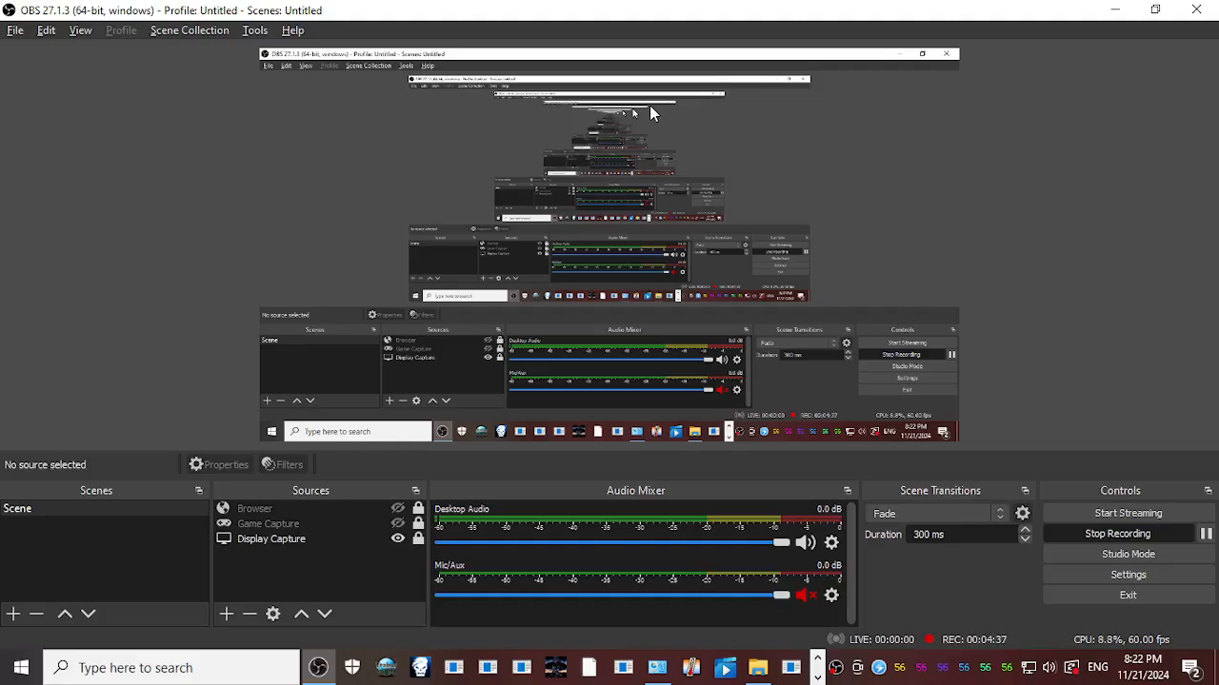
pyautogui.hotkey('alt', 'Tab')
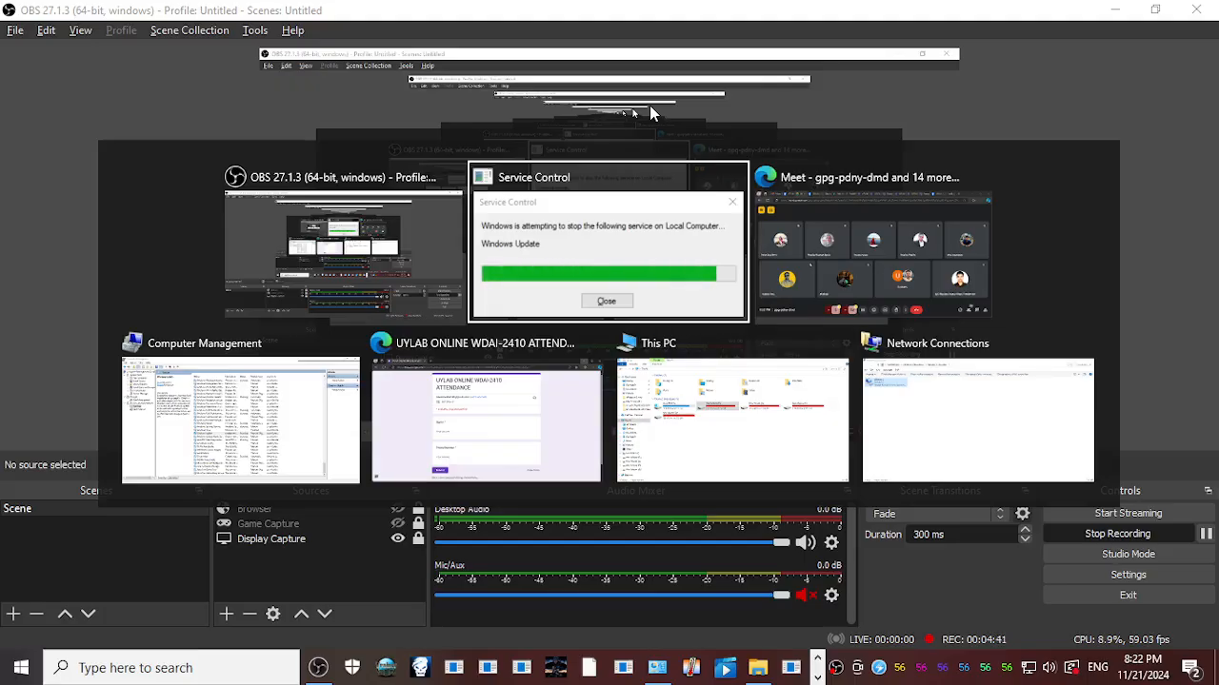
pyautogui.hotkey('alt', 'Tab')
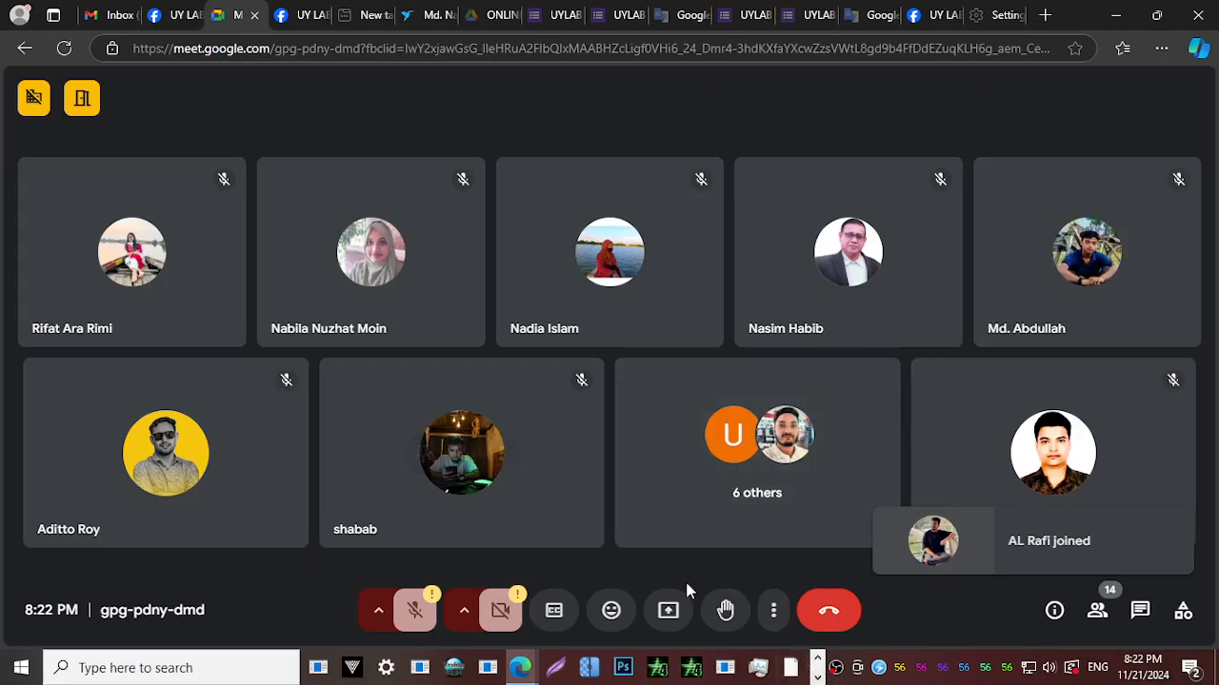
pyautogui.hotkey('alt', 'Tab')
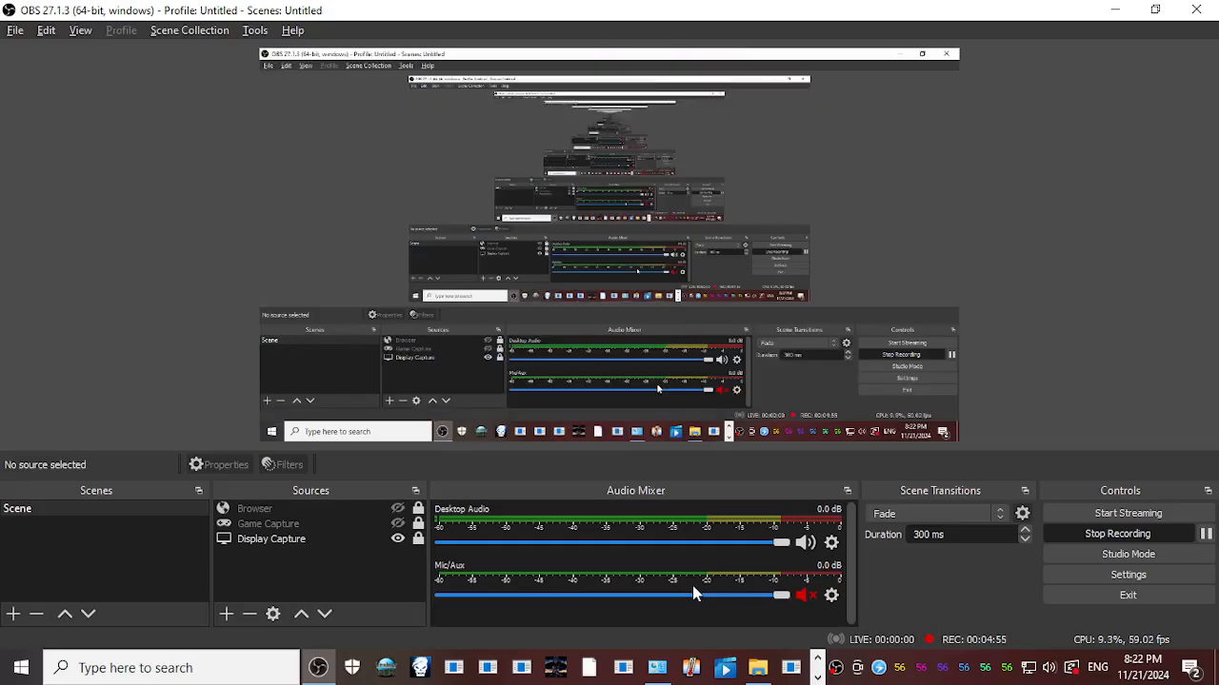
pyautogui.hotkey('alt', 'Tab')
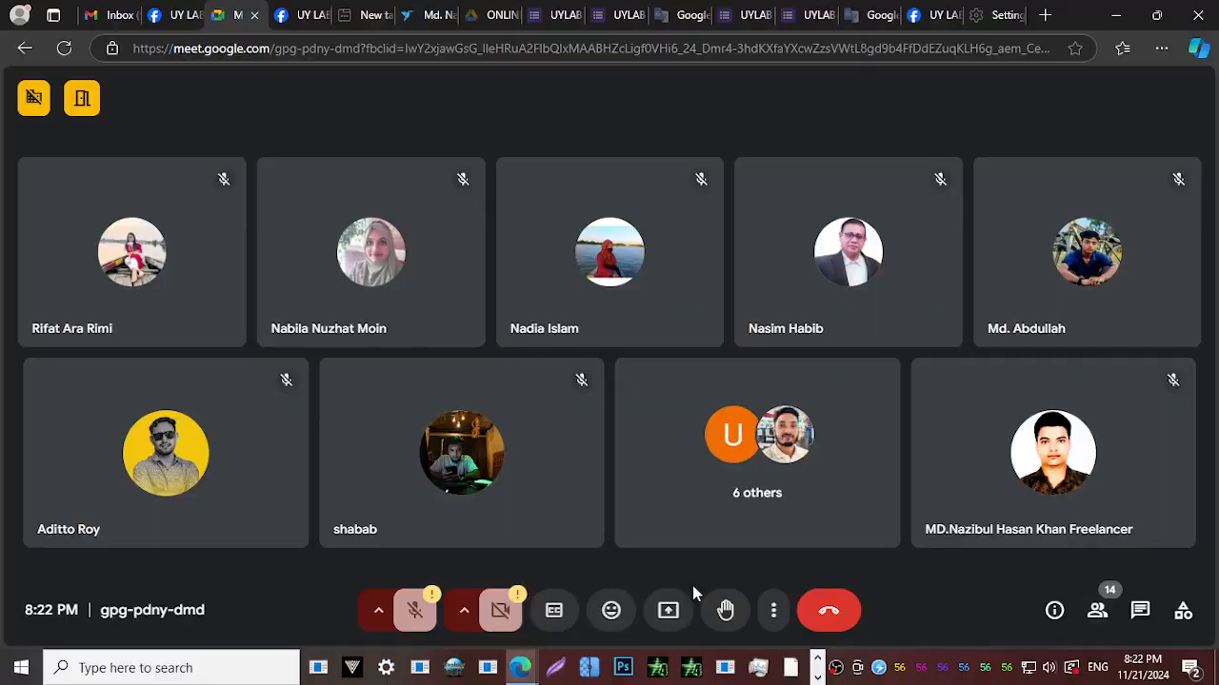
pyautogui.hotkey('alt', 'Tab')
pyautogui.hotkey('alt', 'Tab')
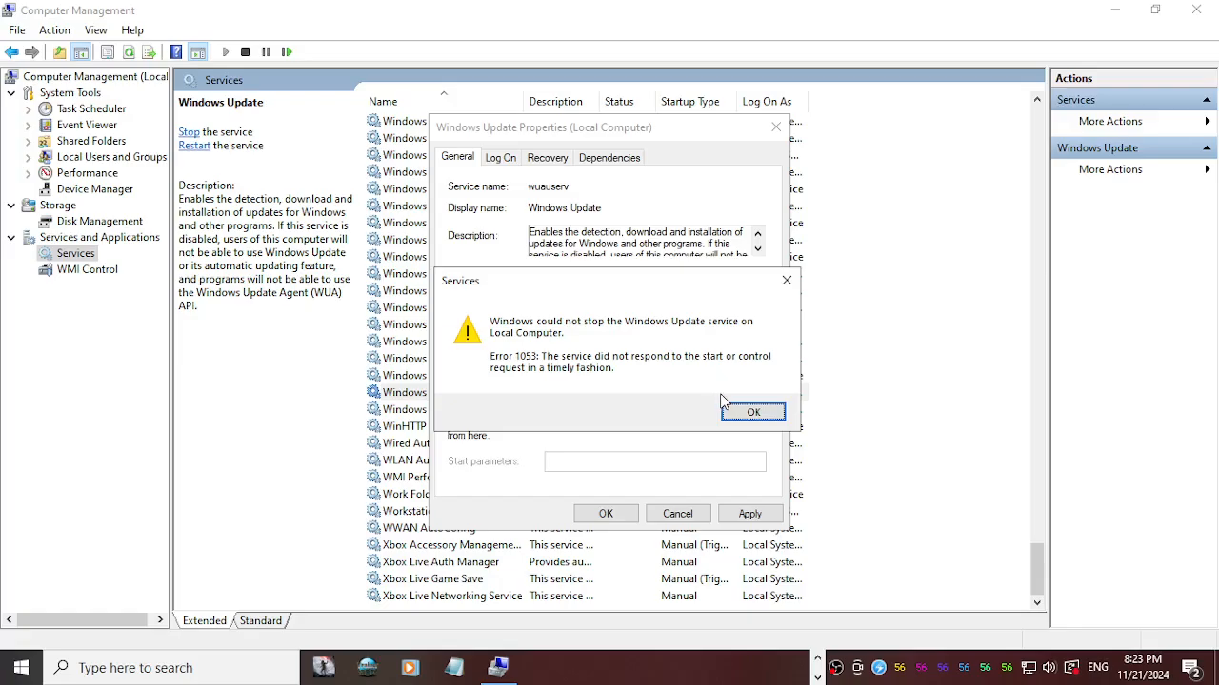
# Dismiss the service stop error, apply the Disabled startup type and close the Windows Update properties.
pyautogui.click(735, 412)
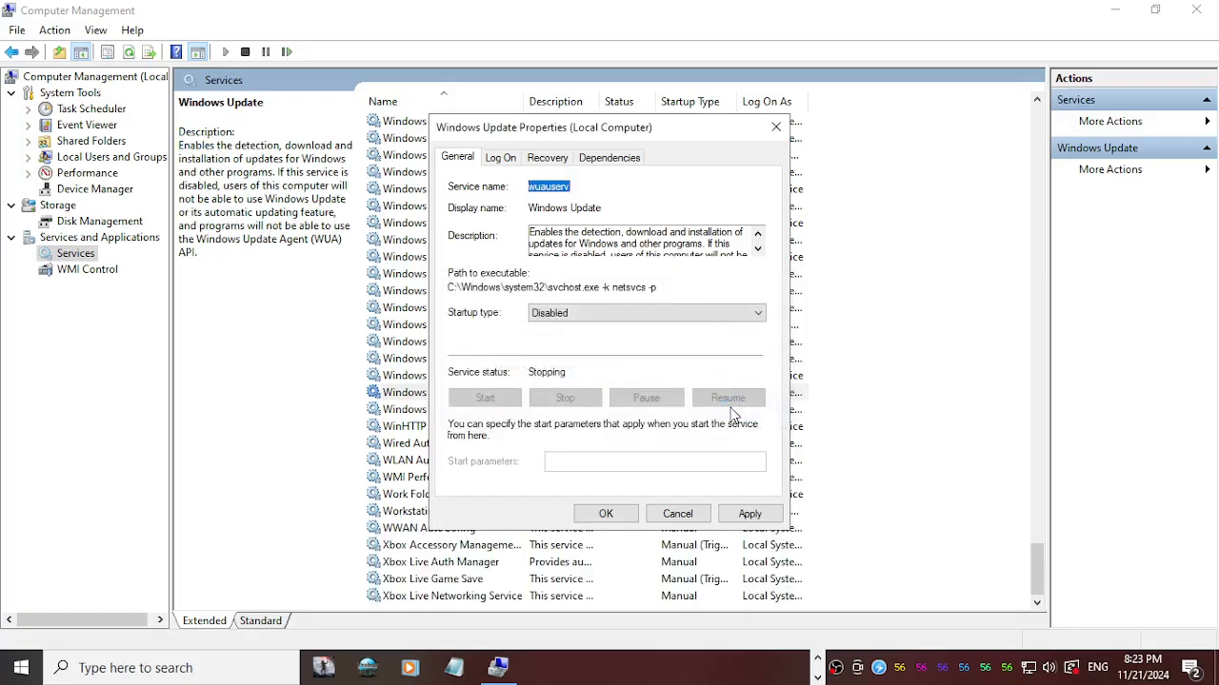
pyautogui.click(748, 515)
pyautogui.click(609, 514)
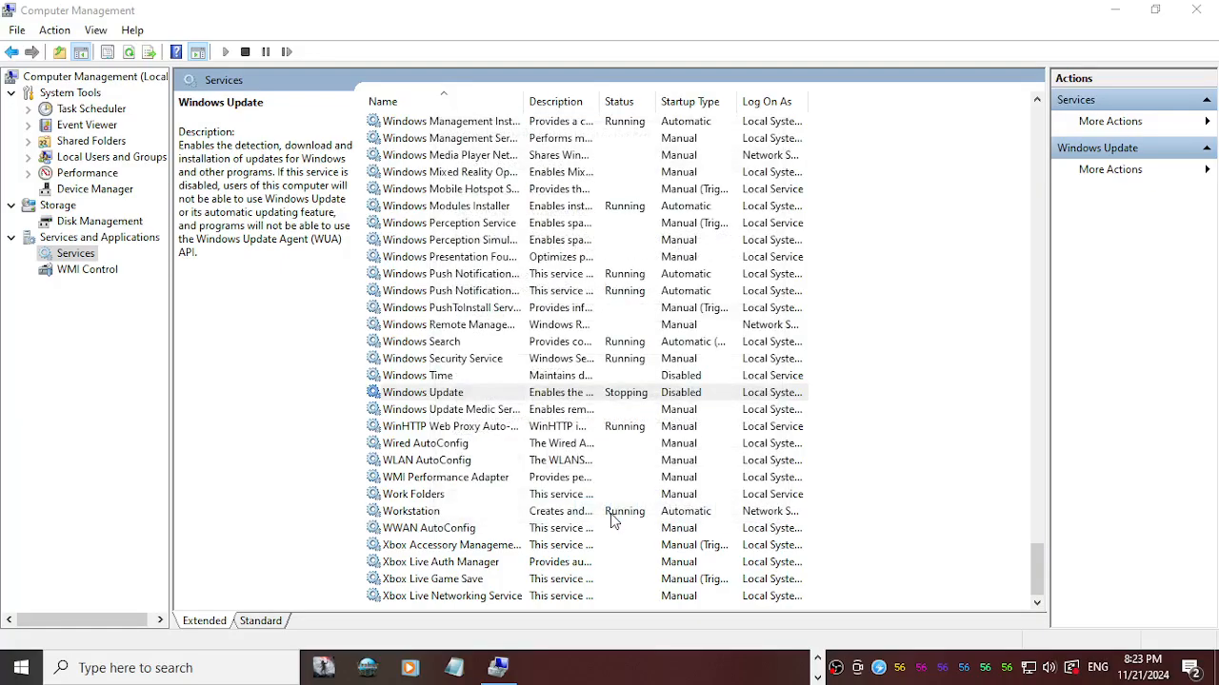
# Reopen the Windows Update service's properties repeatedly to check its startup type and status, closing them each time.
pyautogui.doubleClick(471, 395)
pyautogui.click(618, 518)
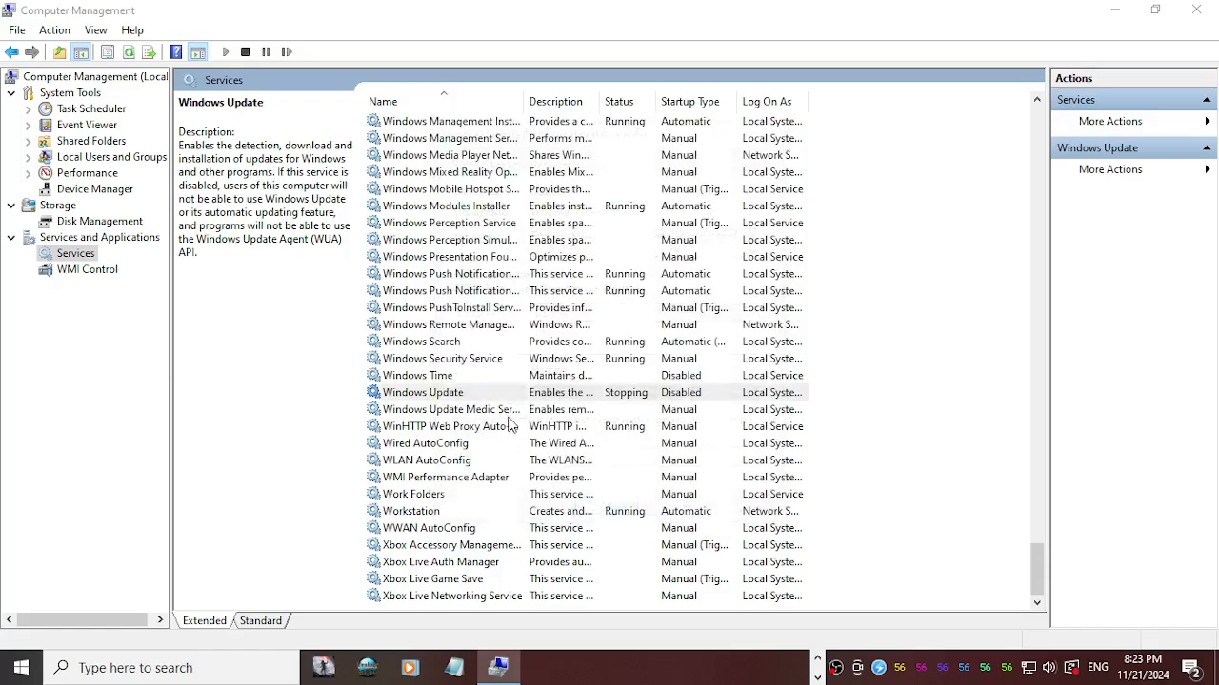
pyautogui.doubleClick(489, 392)
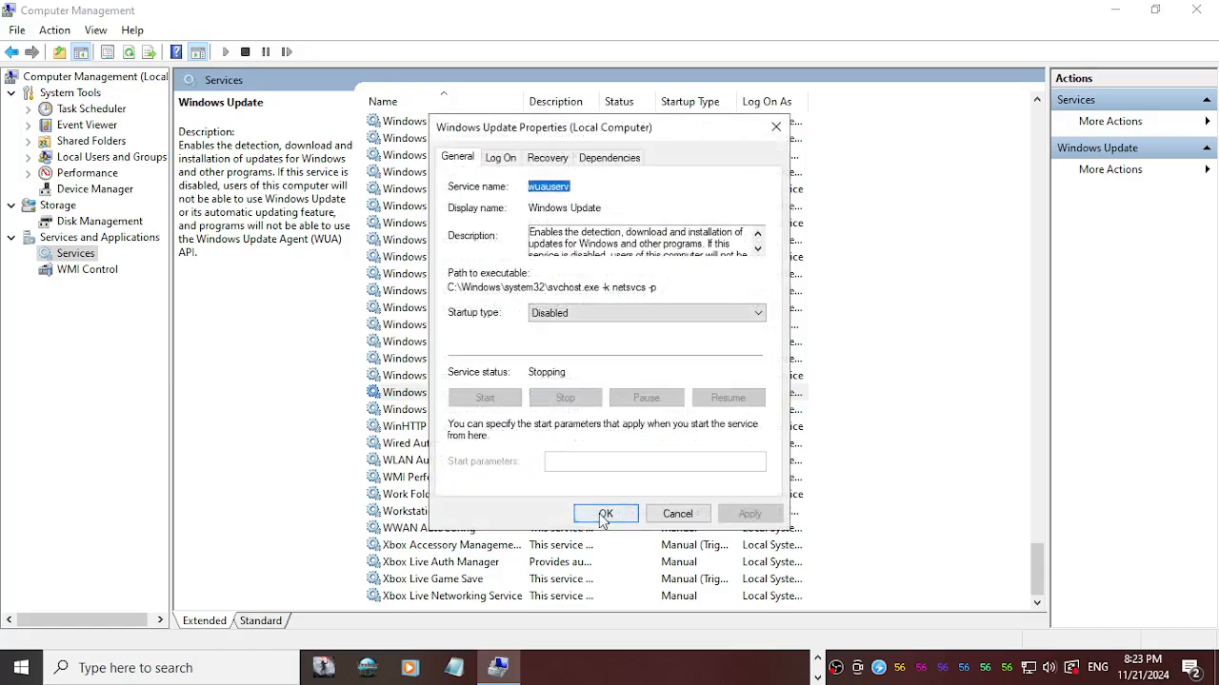
pyautogui.click(604, 515)
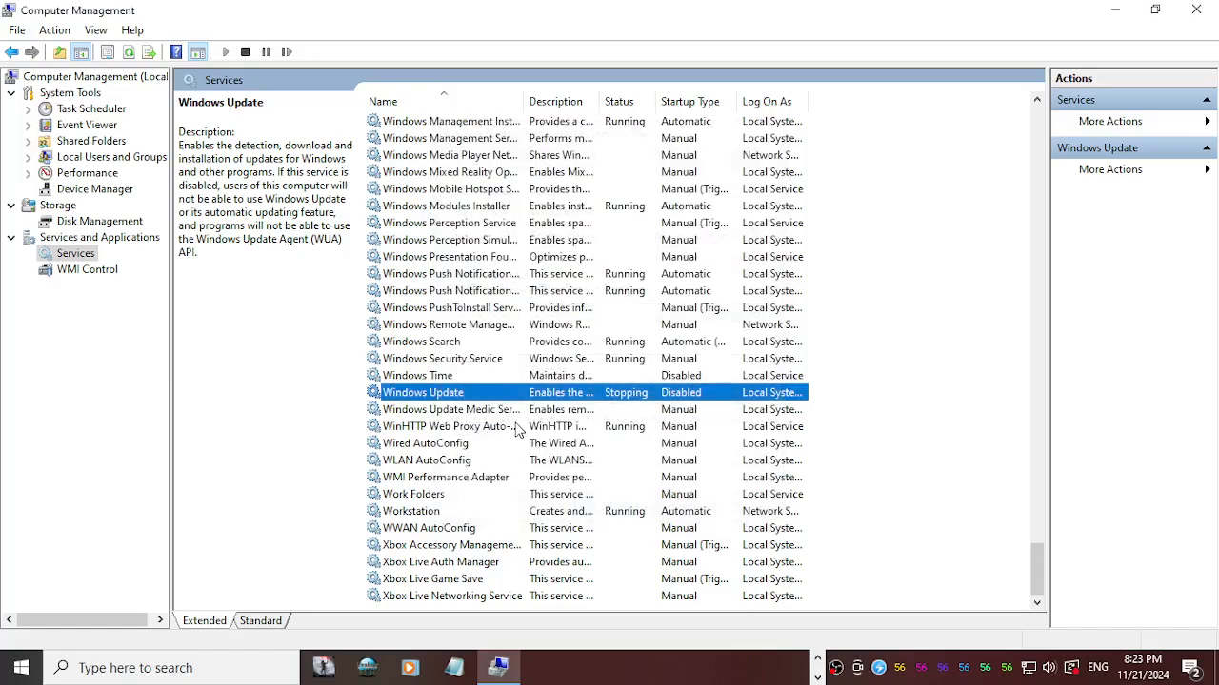
pyautogui.doubleClick(481, 394)
pyautogui.click(603, 512)
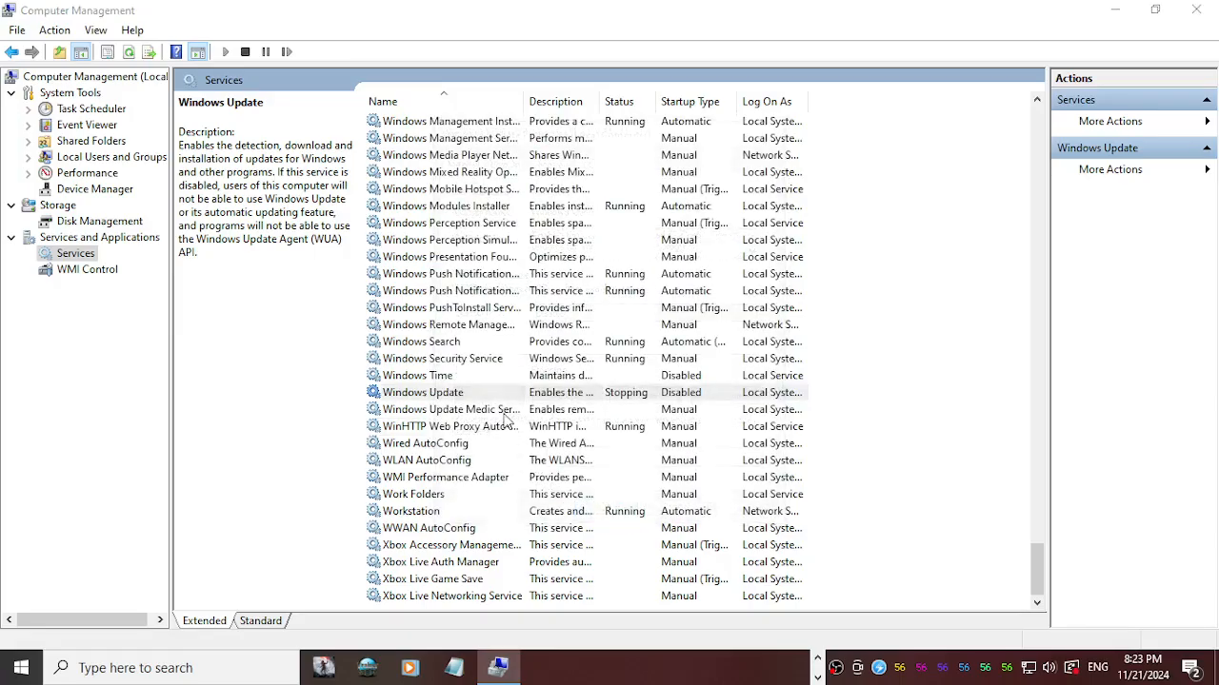
pyautogui.doubleClick(490, 394)
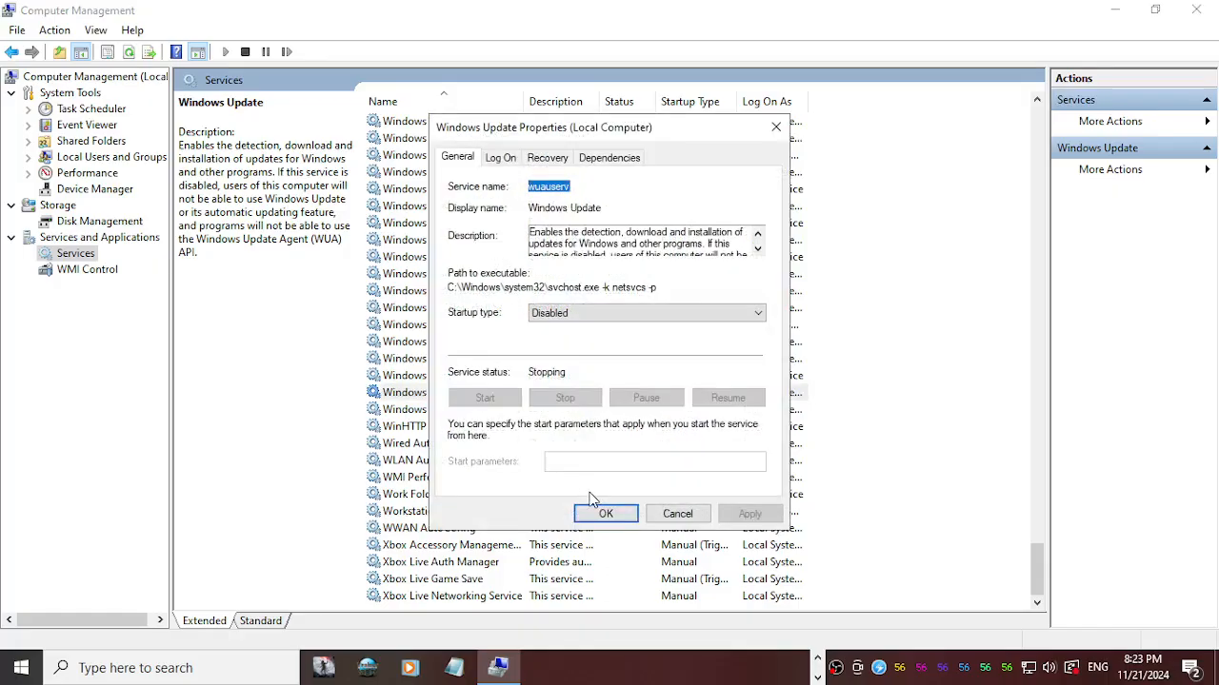
pyautogui.click(606, 514)
# Switch to the Google Meet call in the browser and show it in full screen.
pyautogui.hotkey('alt', 'Tab')
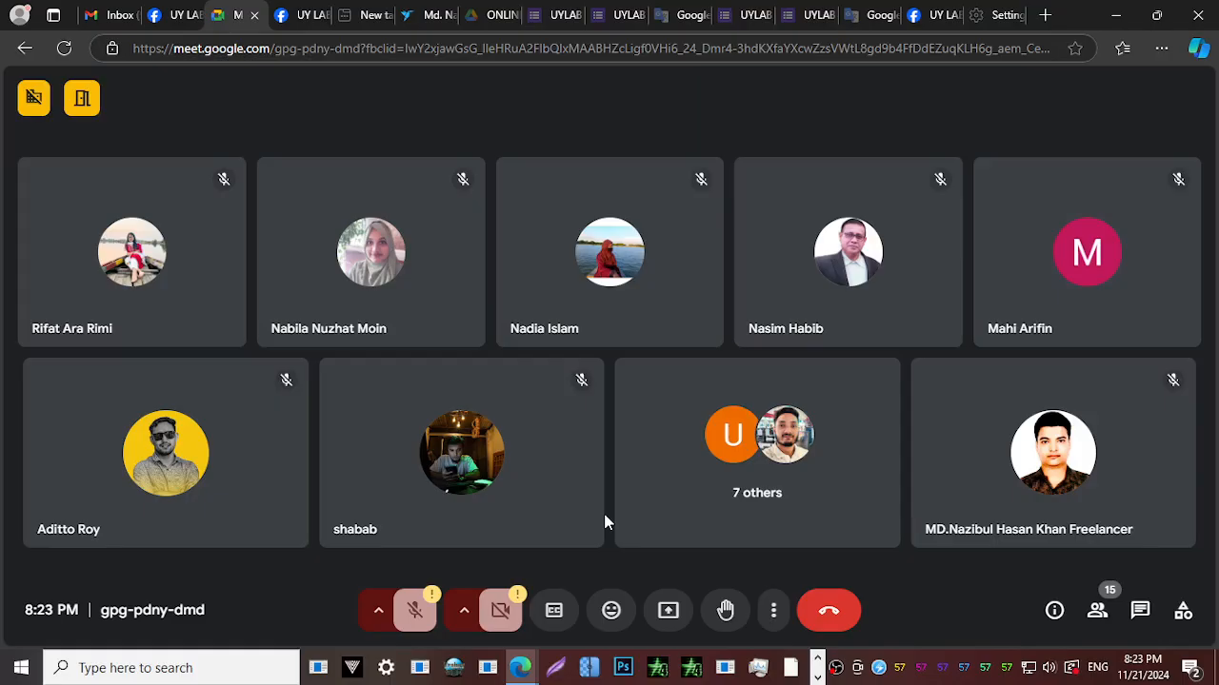
pyautogui.hotkey('alt', 'Tab')
pyautogui.hotkey('alt', 'Tab')
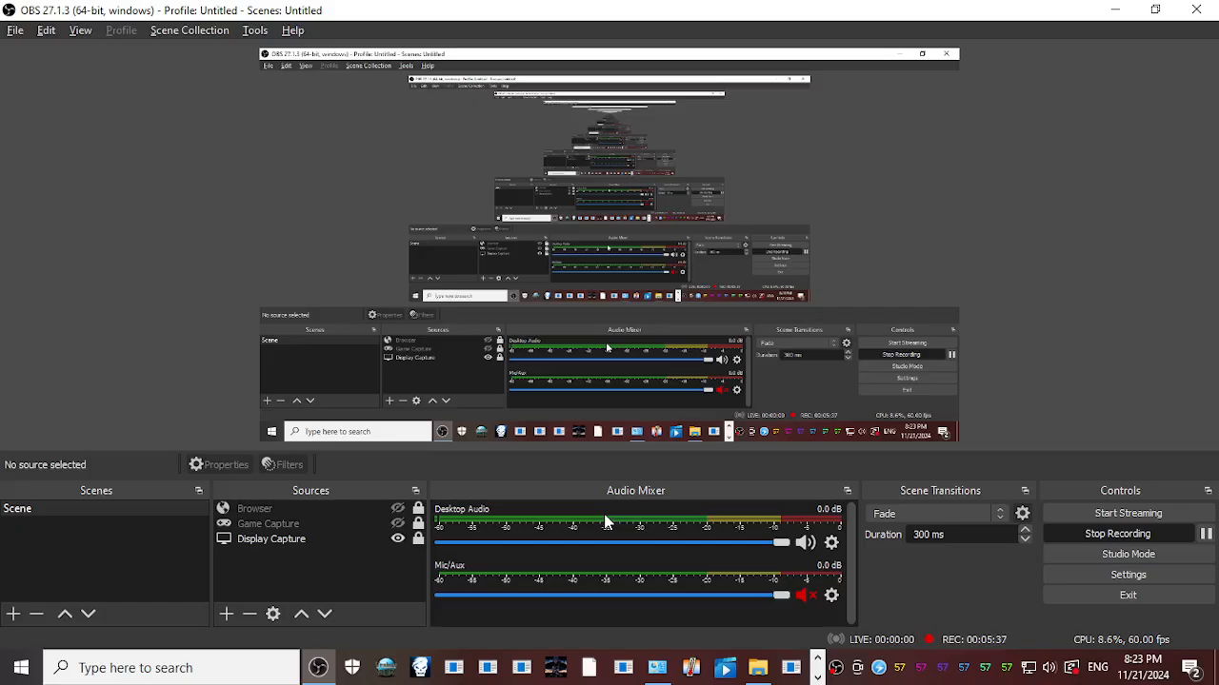
pyautogui.hotkey('alt', 'Tab')
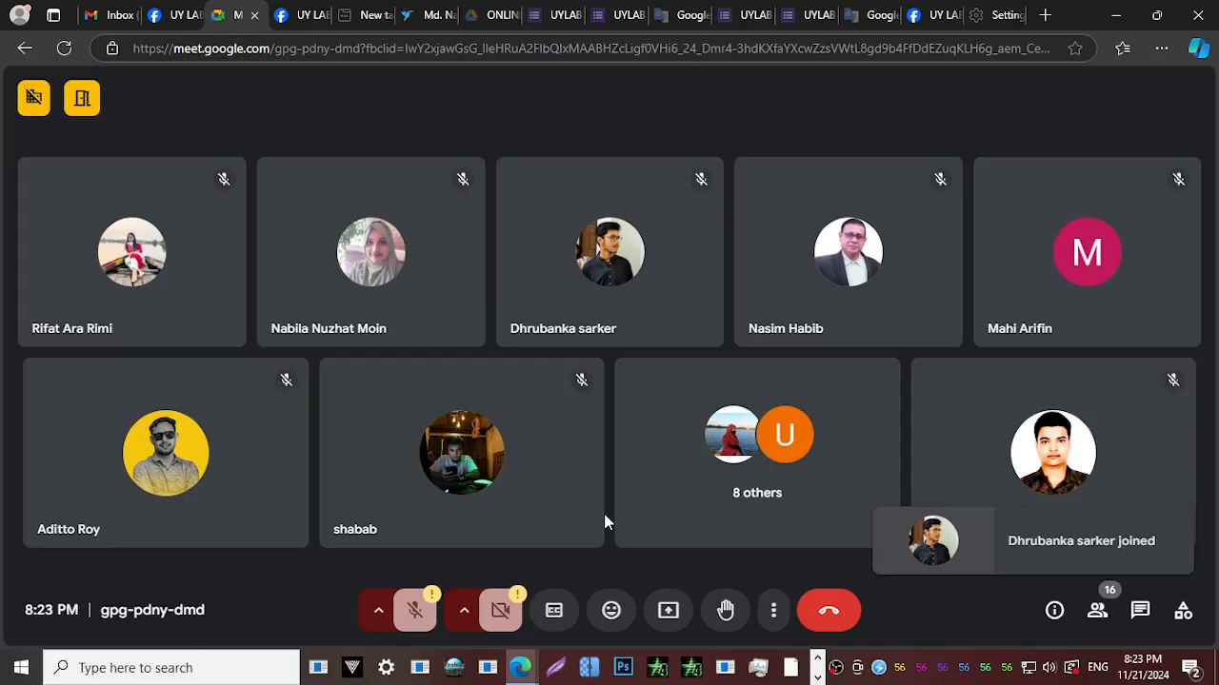
pyautogui.click(773, 610)
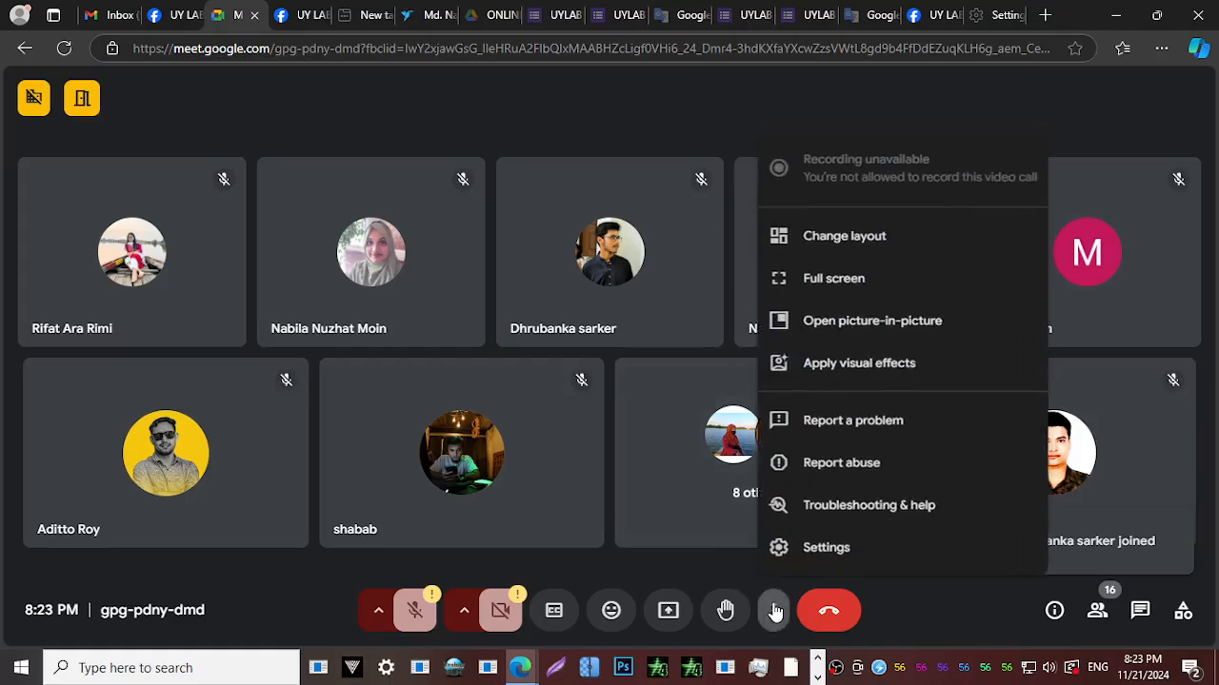
pyautogui.click(816, 278)
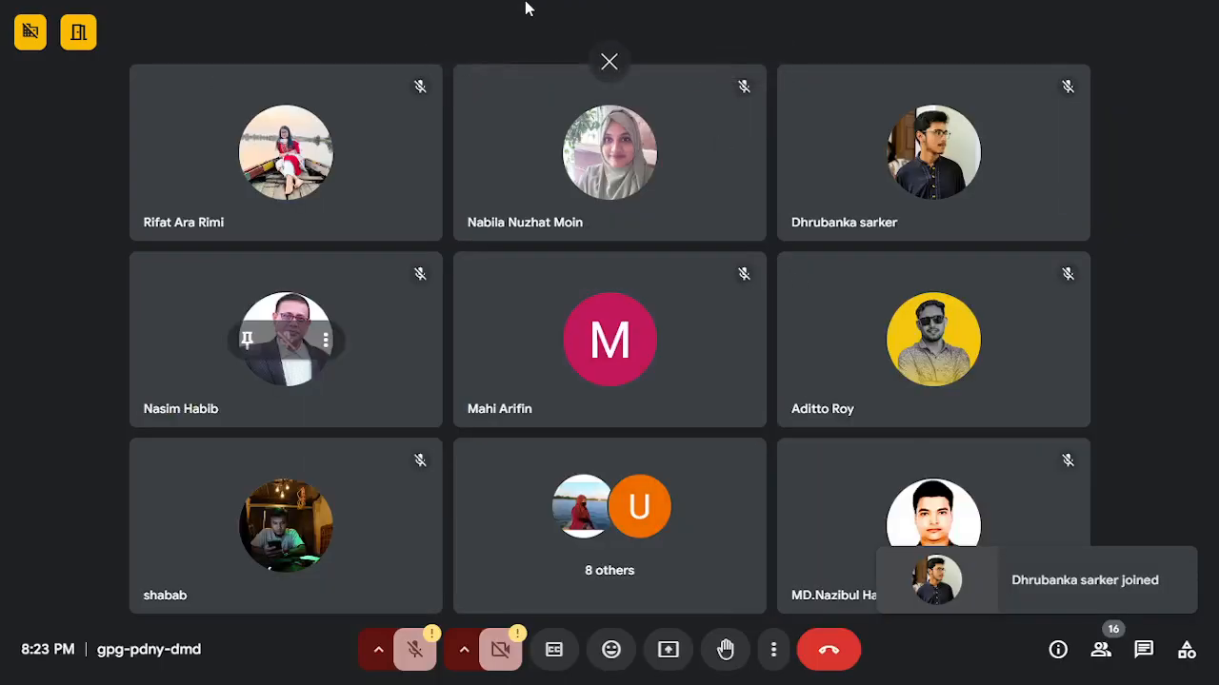
# View the meeting's participant list and in-call messages, closing each one again.
pyautogui.click(1102, 651)
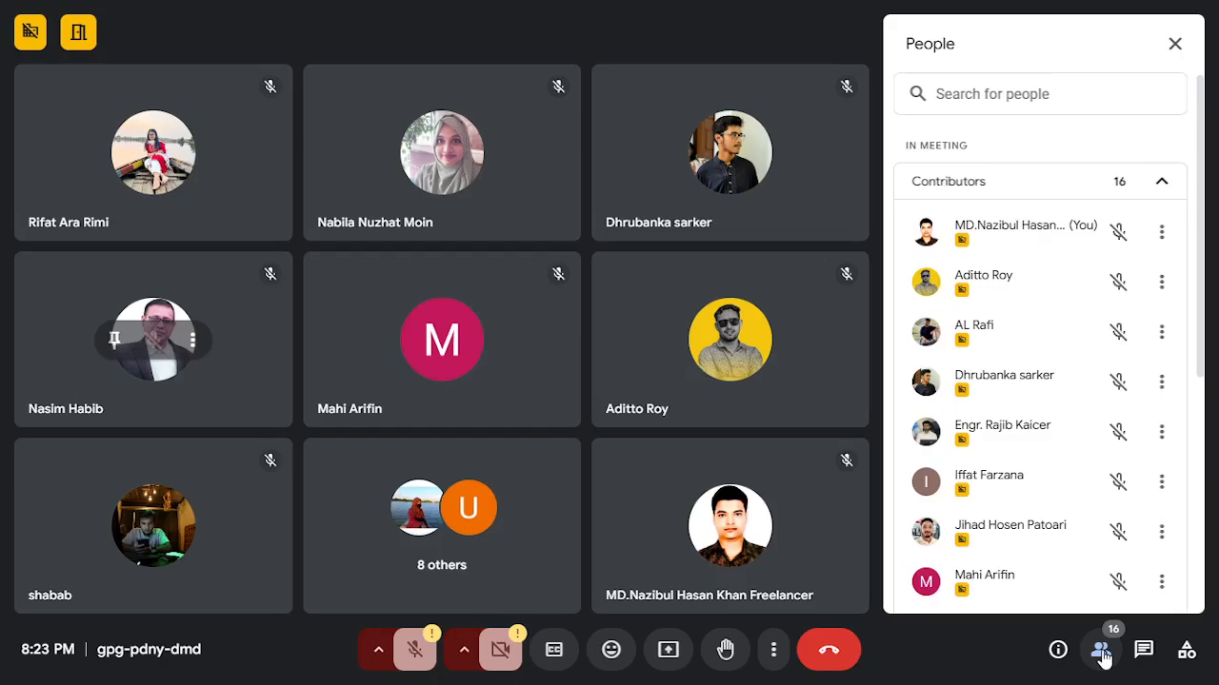
pyautogui.click(1102, 651)
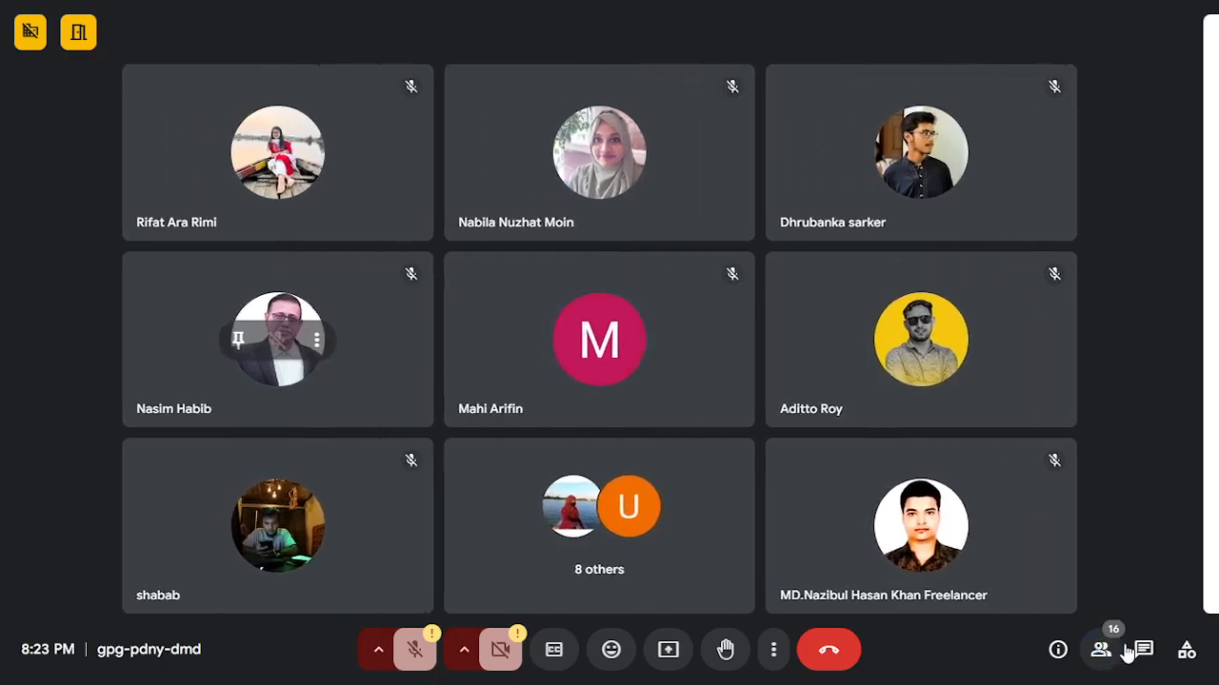
pyautogui.click(1144, 650)
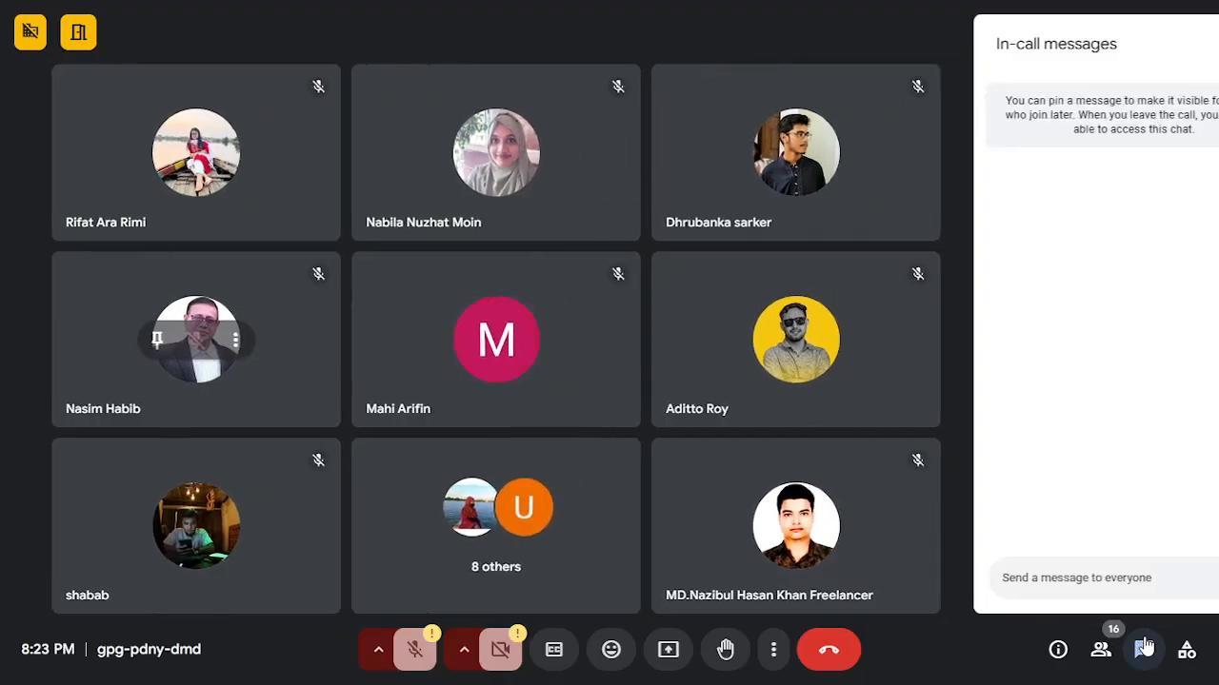
pyautogui.click(1144, 649)
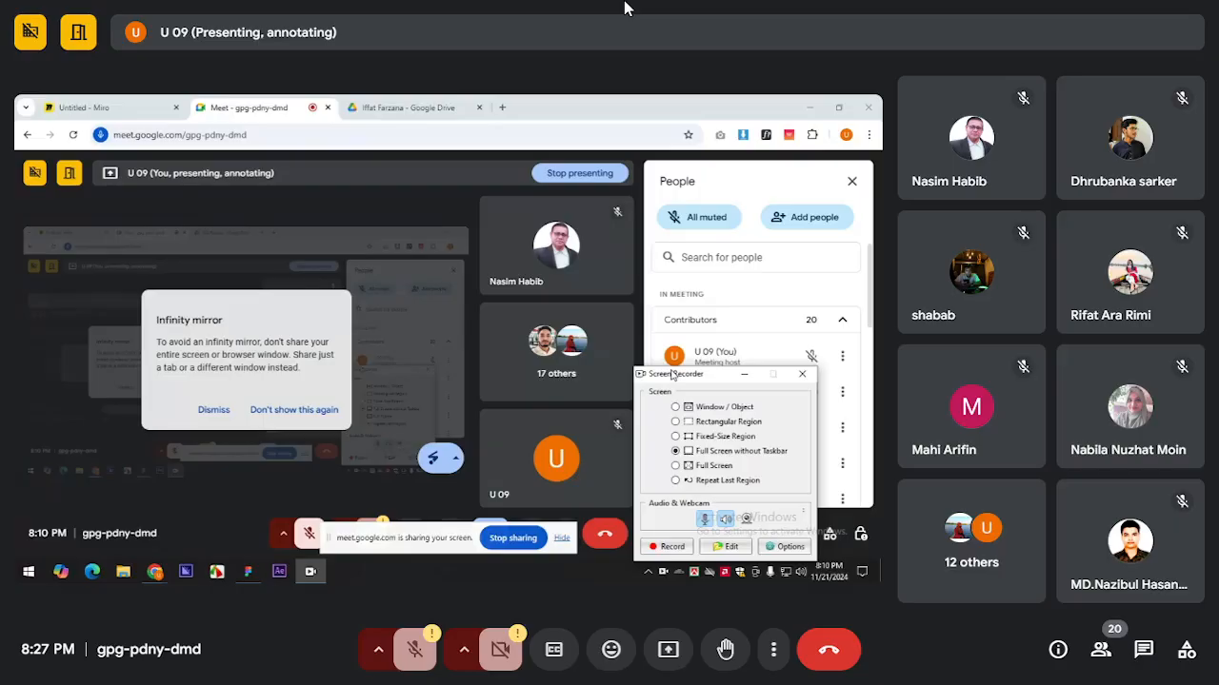
# Exit the meeting's full-screen view, then open and close the participant list and the in-call messages.
pyautogui.click(773, 651)
pyautogui.click(806, 317)
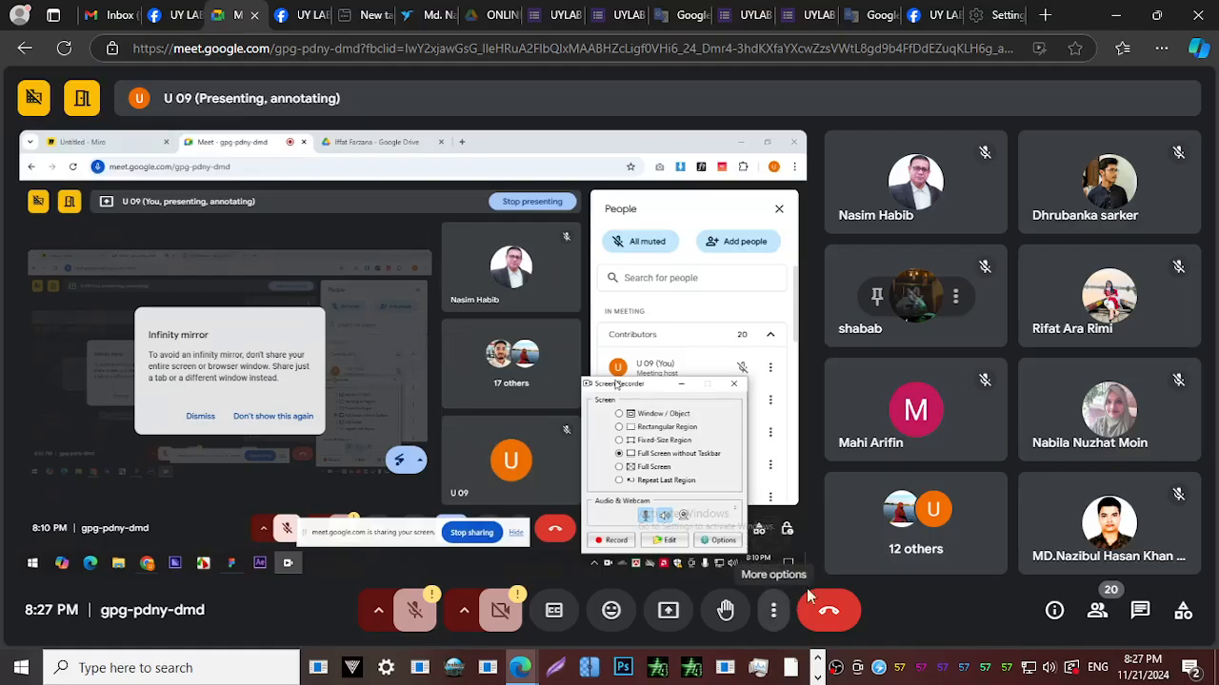
pyautogui.click(1097, 613)
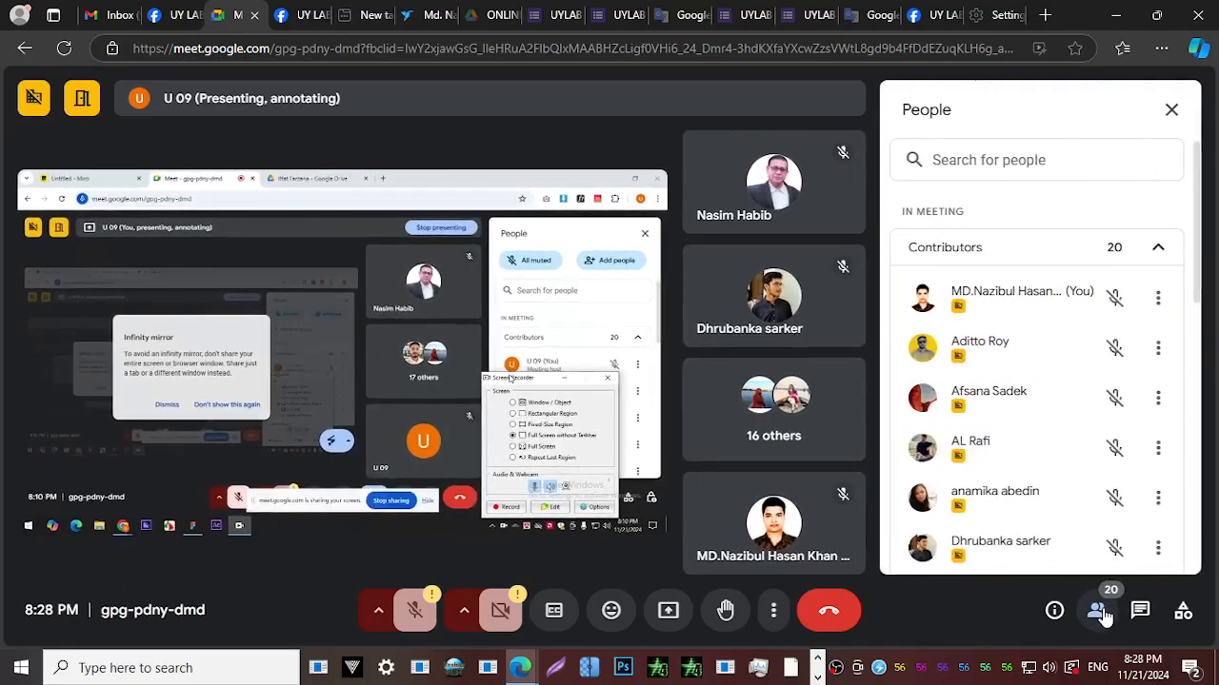
pyautogui.click(1097, 613)
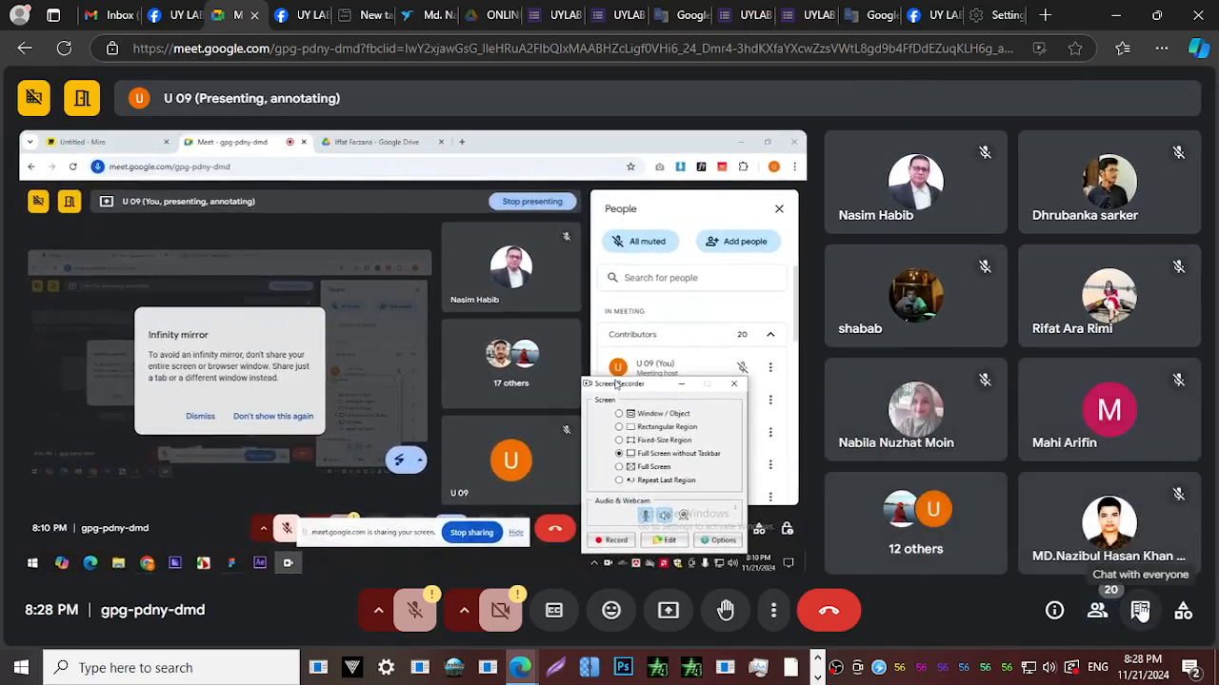
pyautogui.click(1140, 611)
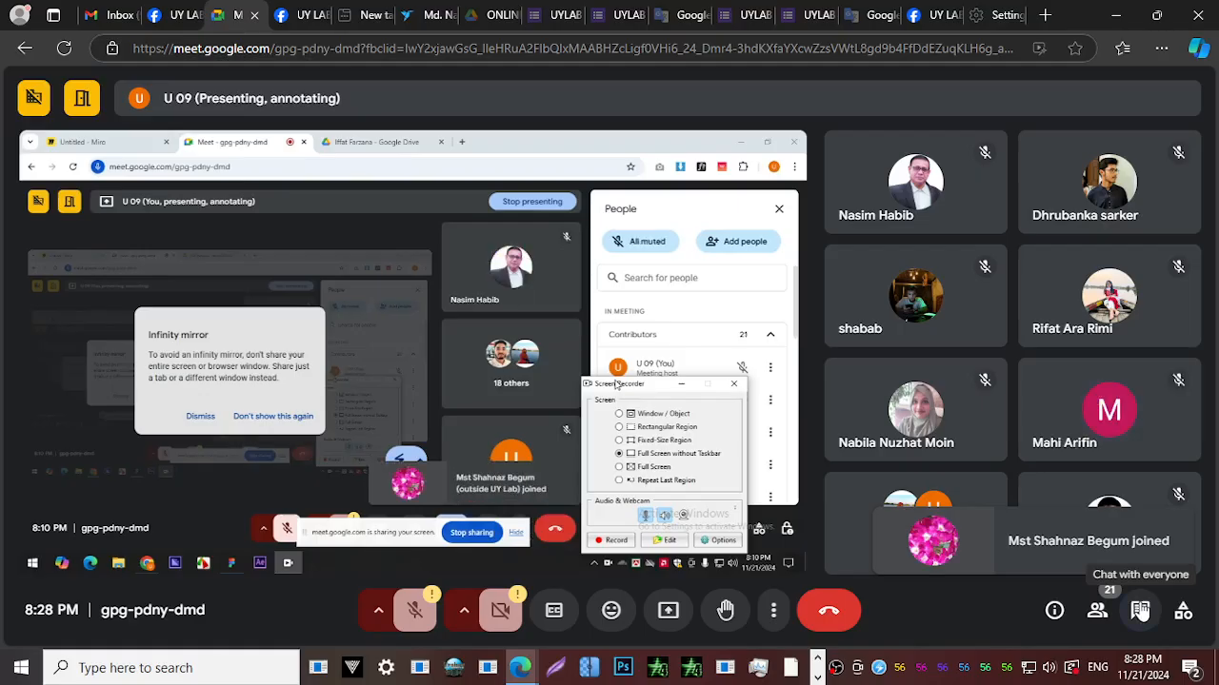
pyautogui.click(1139, 610)
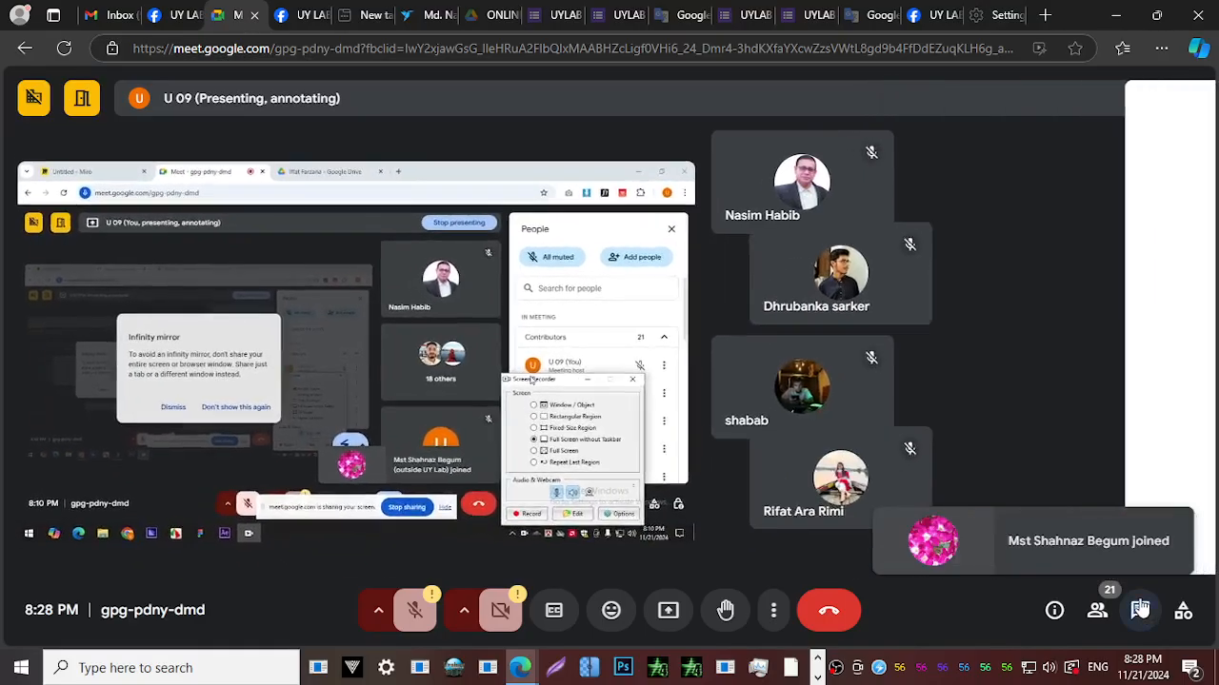
# Check the running recording in OBS, minimise it and show the Google Meet call in full screen again.
pyautogui.click(776, 610)
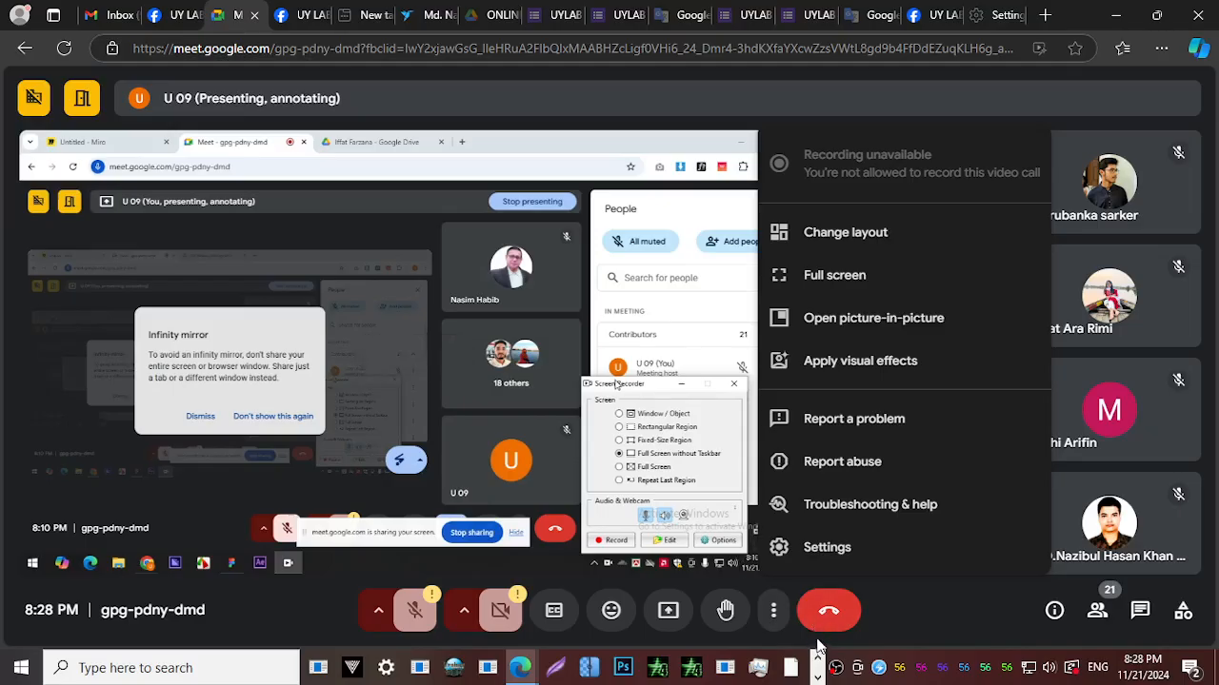
pyautogui.click(818, 667)
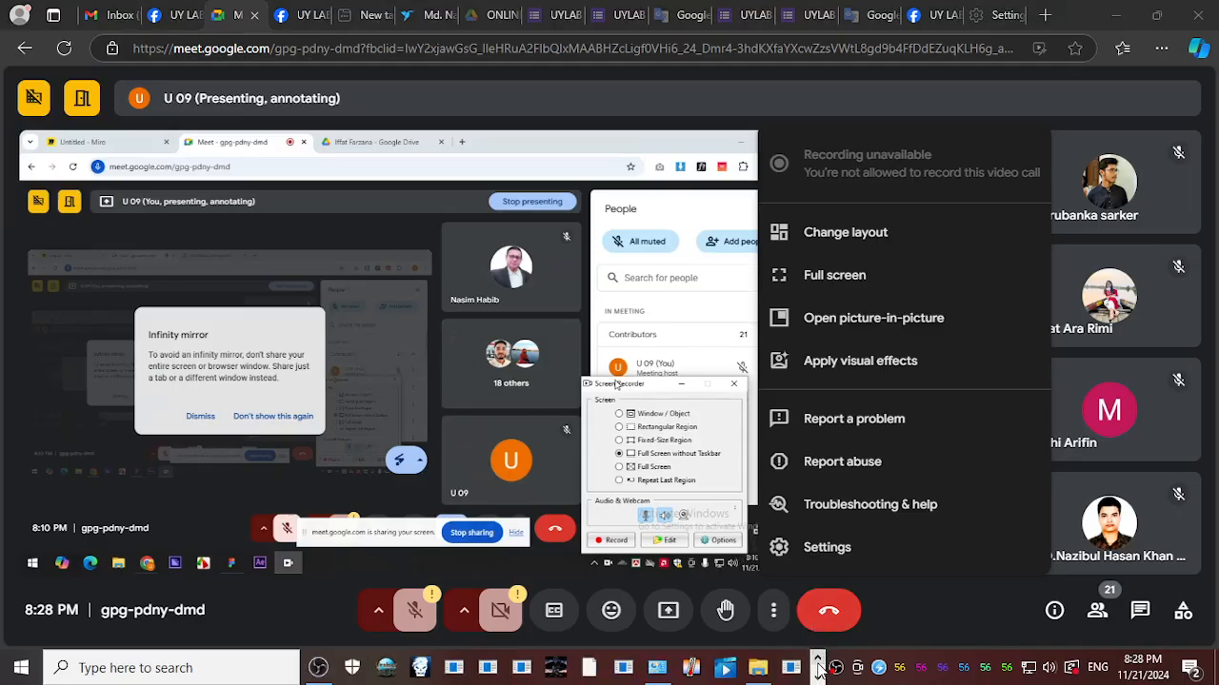
pyautogui.moveTo(316, 665)
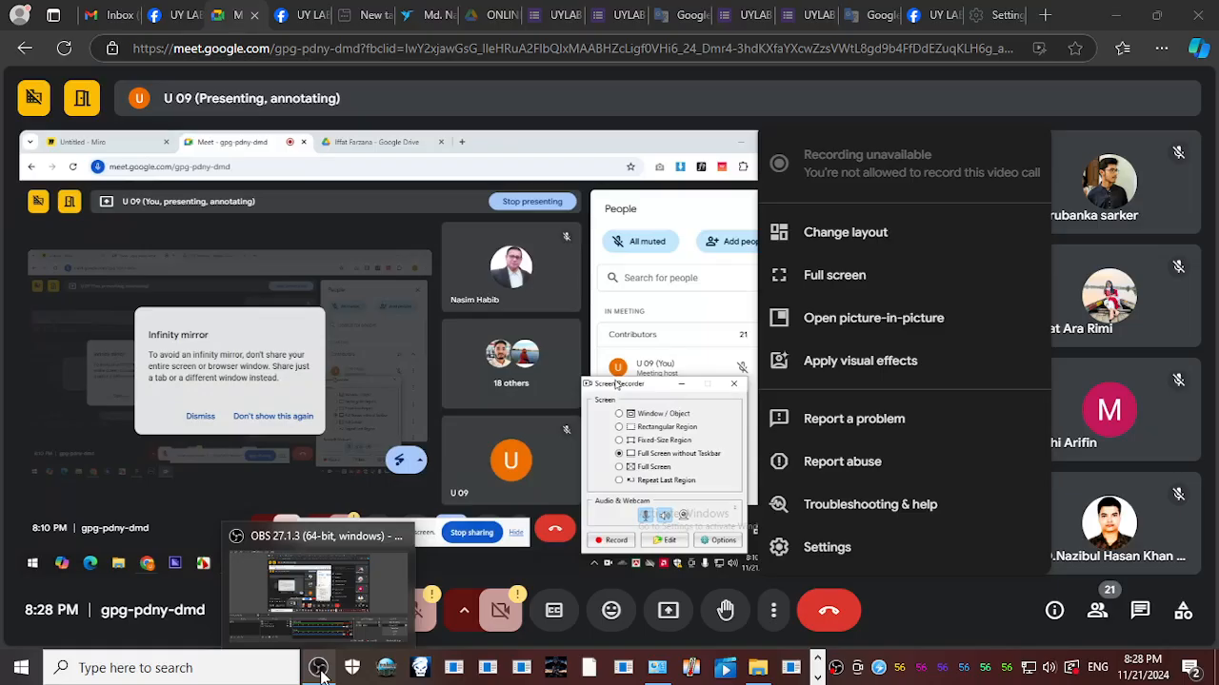
pyautogui.click(301, 590)
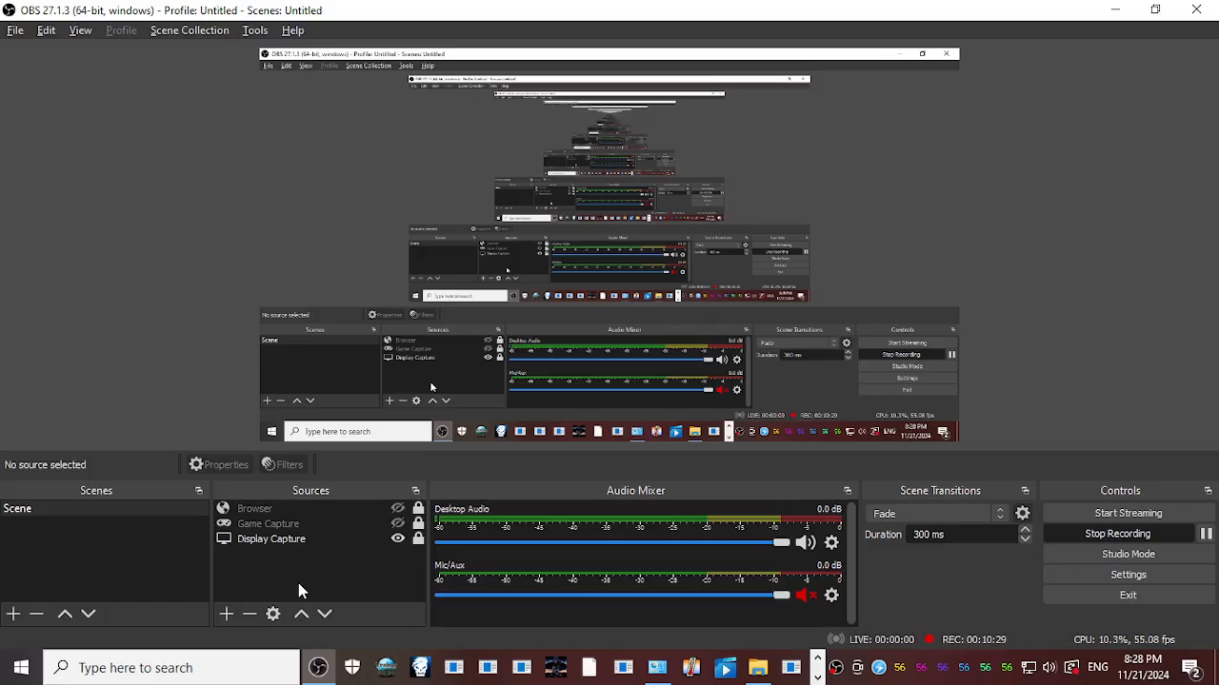
pyautogui.click(1112, 9)
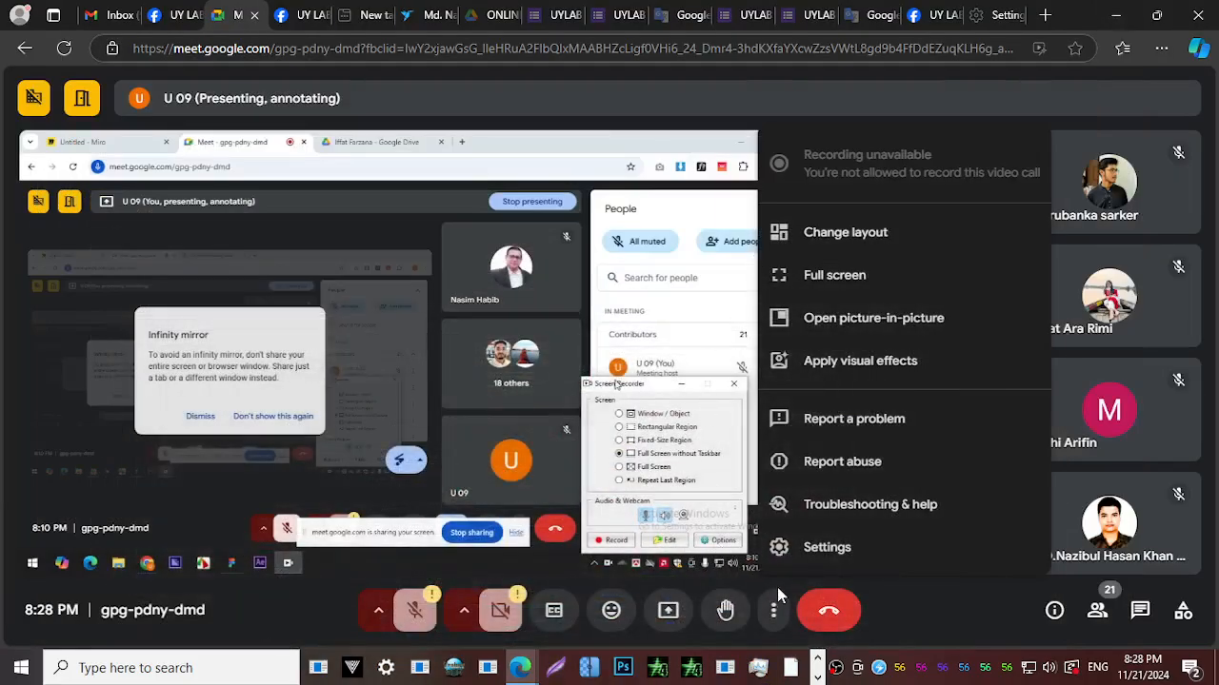
pyautogui.click(796, 276)
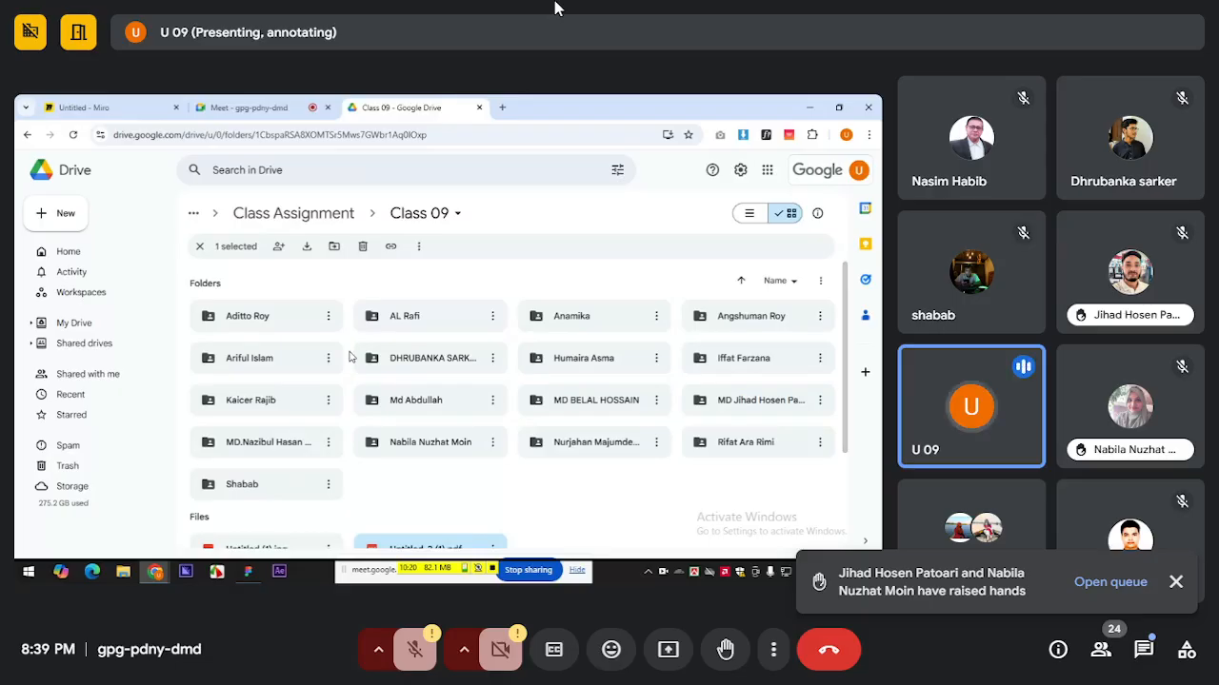
# Switch to the Miro board, label the rectangle "home" and set its font size to 48.
pyautogui.click(228, 107)
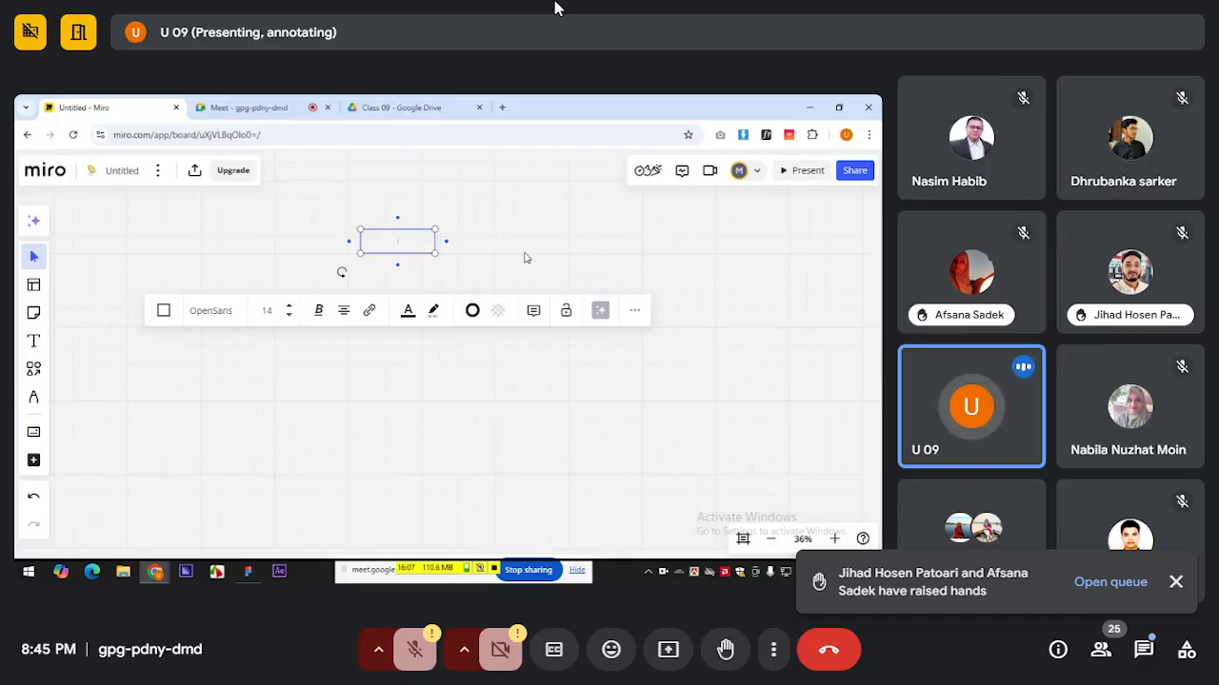
pyautogui.write('Home')
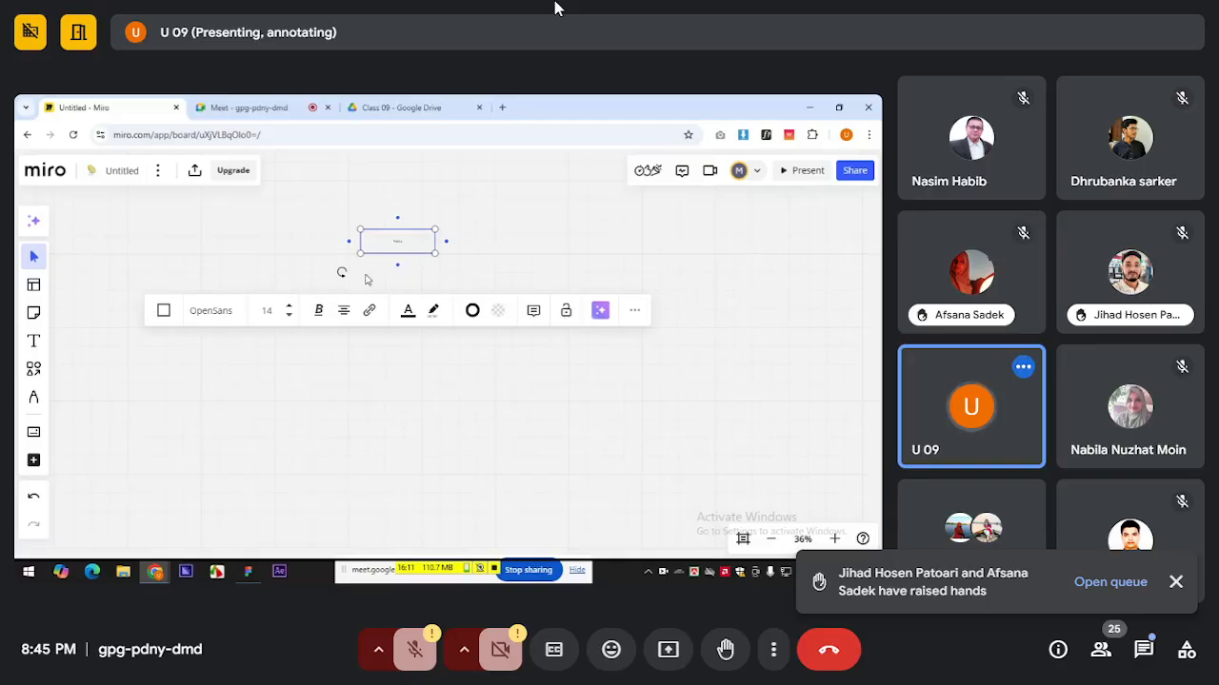
pyautogui.click(289, 306)
pyautogui.click(288, 305)
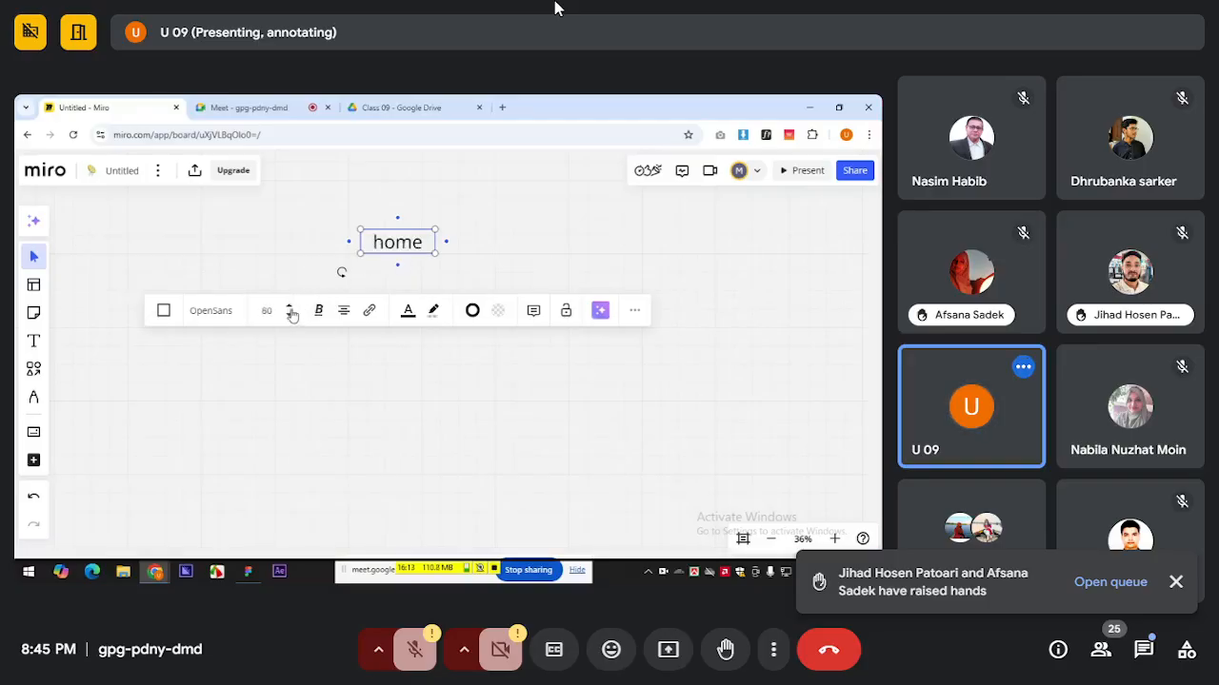
# Fill the home box with white at 100% opacity.
pyautogui.click(497, 310)
pyautogui.click(511, 379)
pyautogui.click(483, 379)
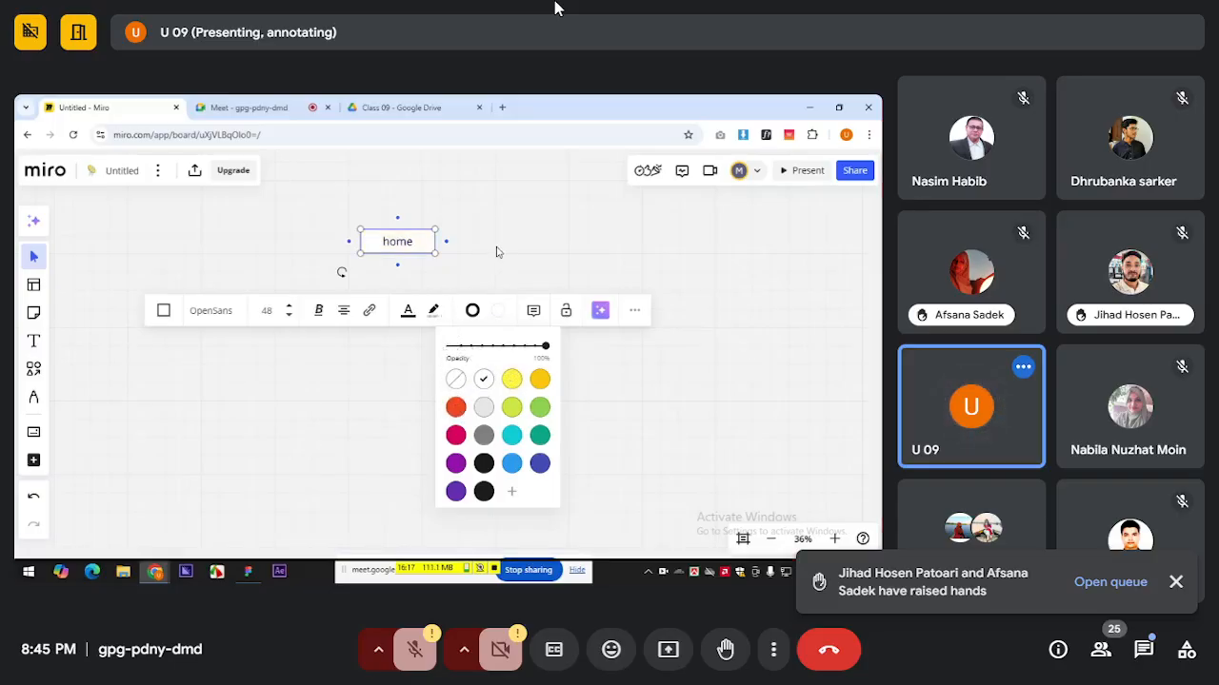
pyautogui.click(481, 256)
pyautogui.click(437, 249)
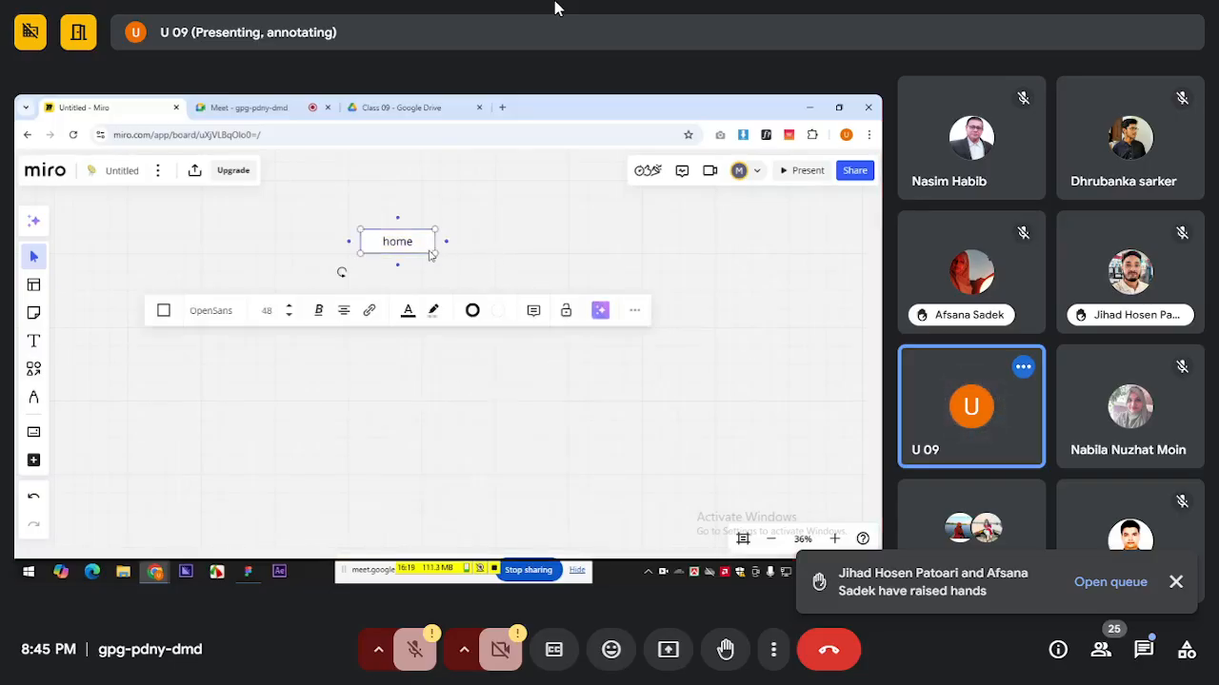
# Remove the home box's border, move the box to the right and widen it slightly.
pyautogui.click(472, 311)
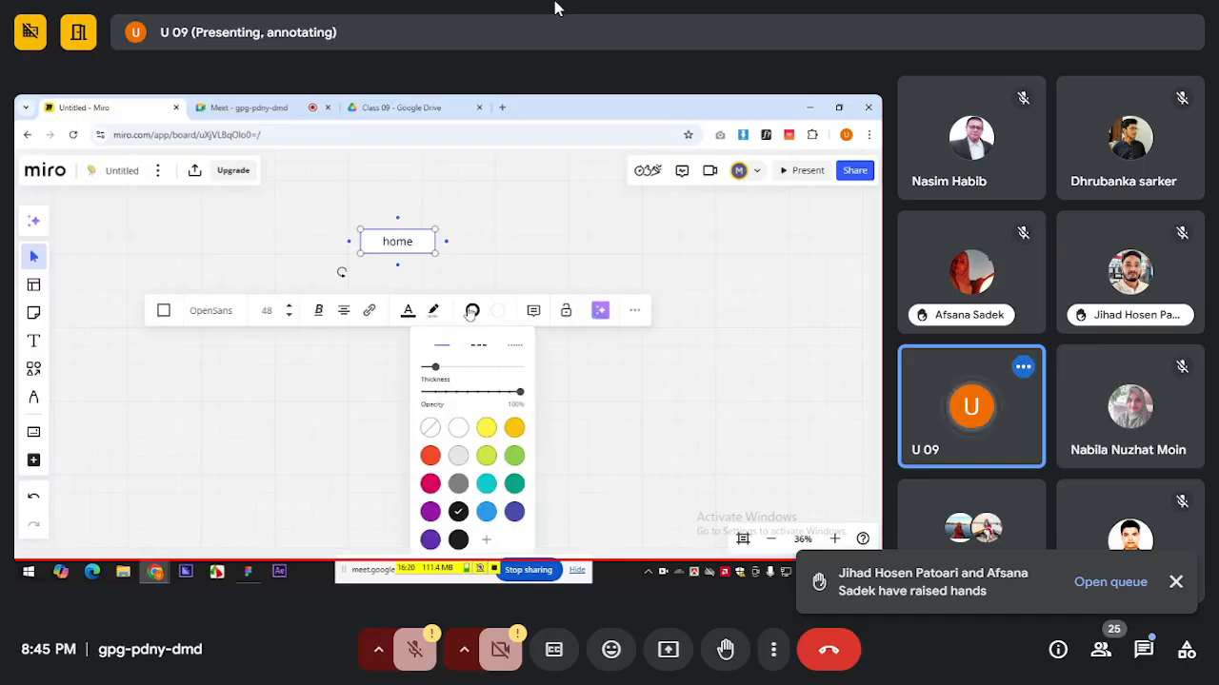
pyautogui.click(430, 427)
pyautogui.click(509, 302)
pyautogui.moveTo(427, 253); pyautogui.dragTo(503, 249)
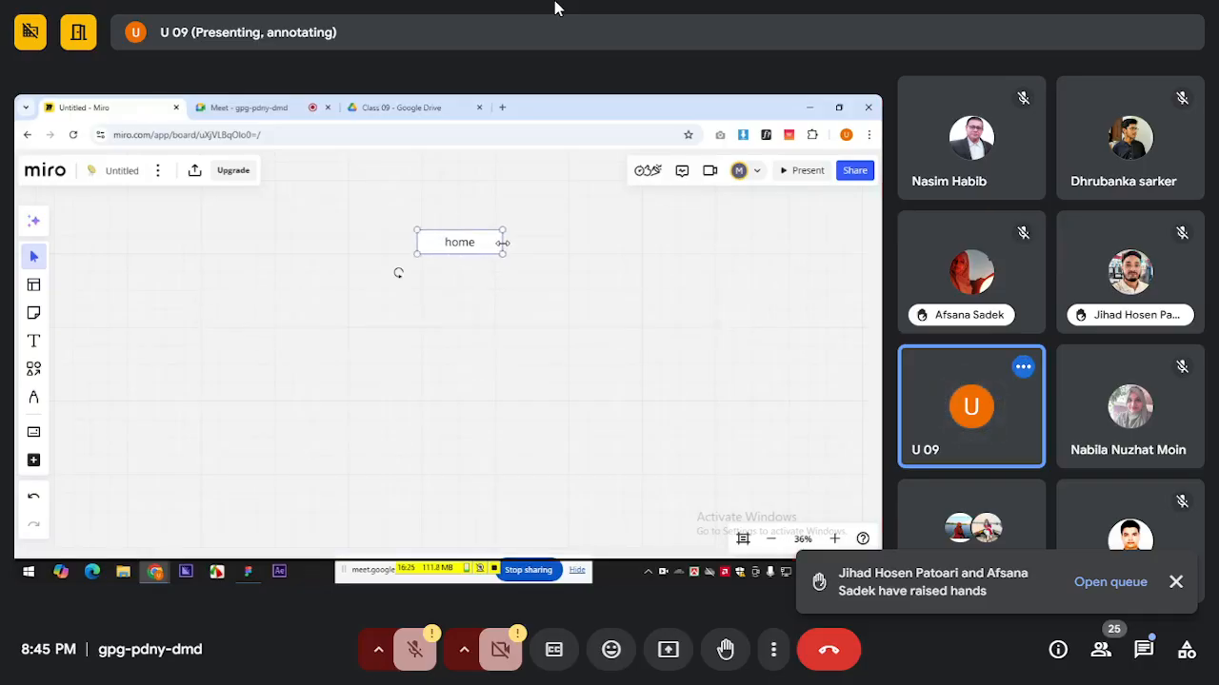
pyautogui.click(474, 306)
pyautogui.click(622, 263)
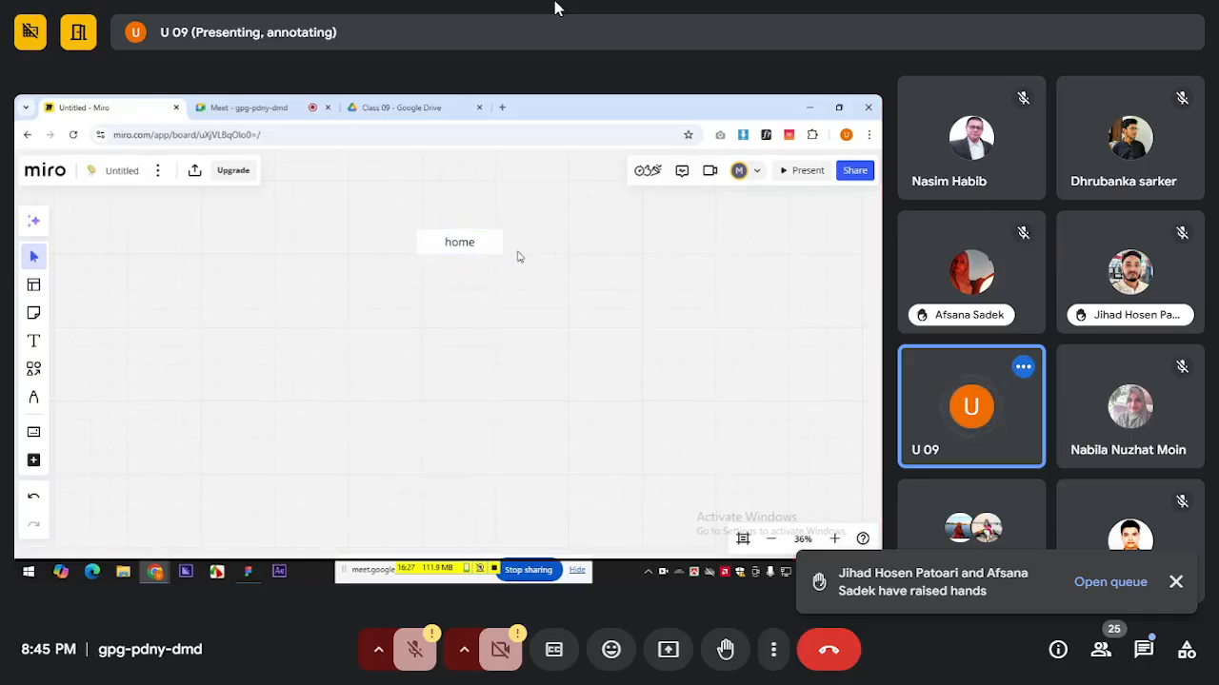
# Select the home box and shift it slightly down and to the left on the board.
pyautogui.click(478, 242)
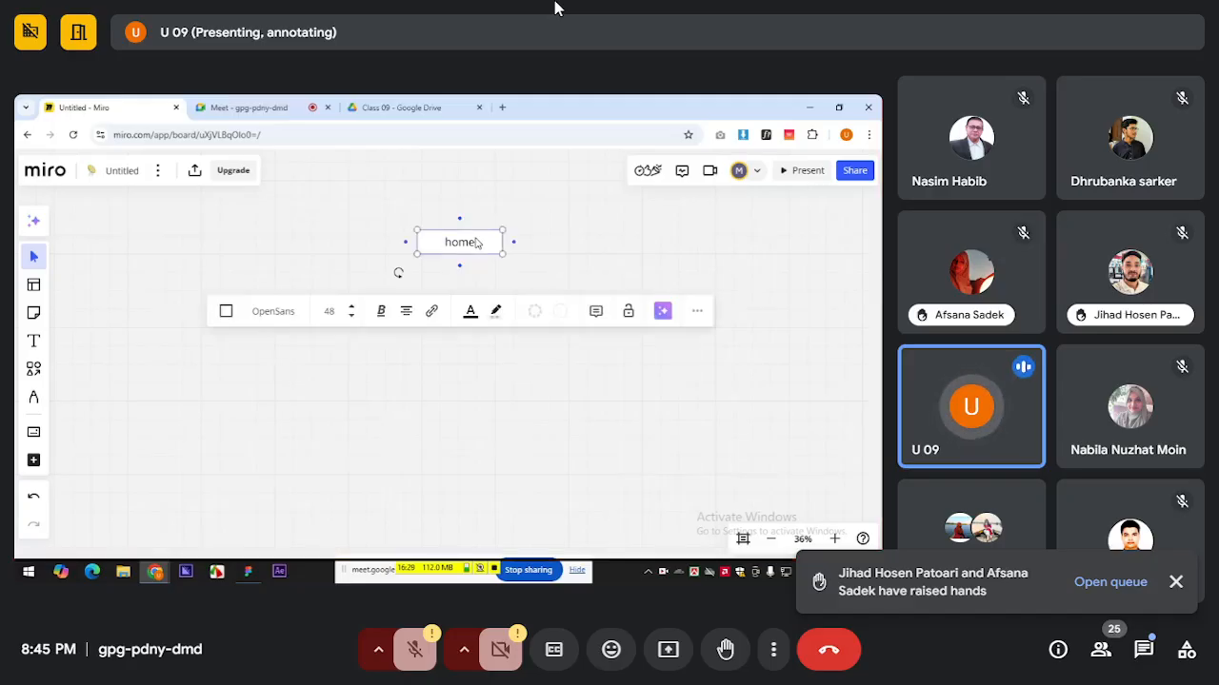
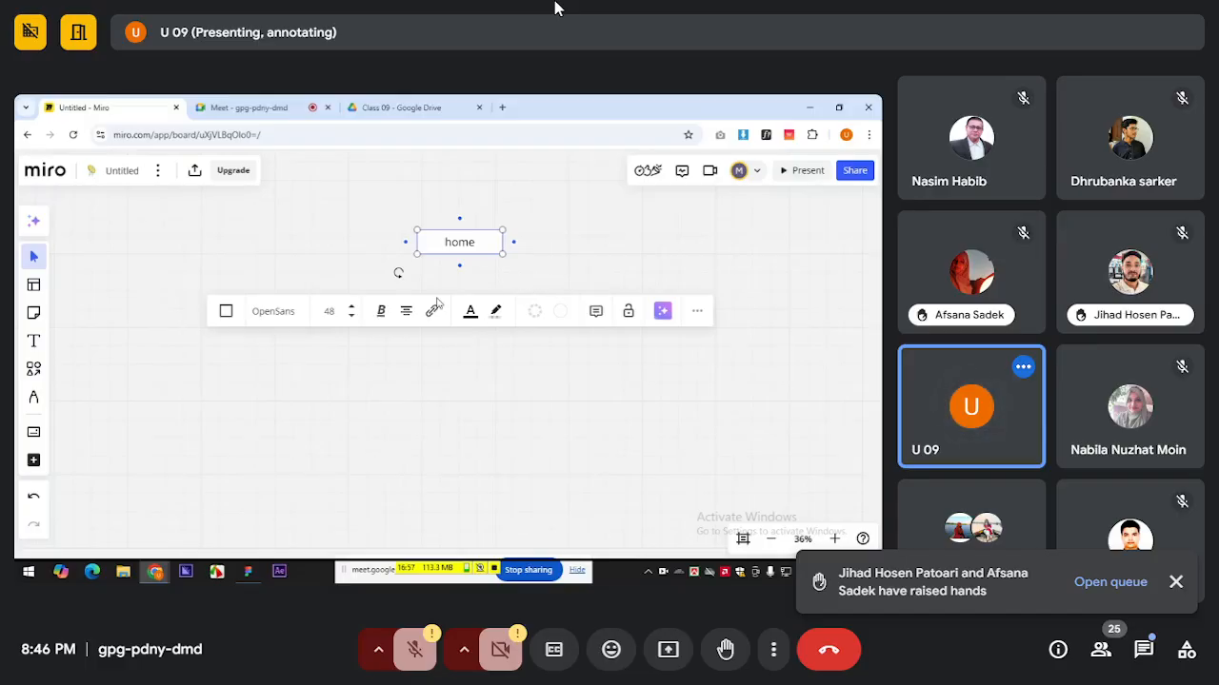
pyautogui.click(351, 262)
pyautogui.click(464, 247)
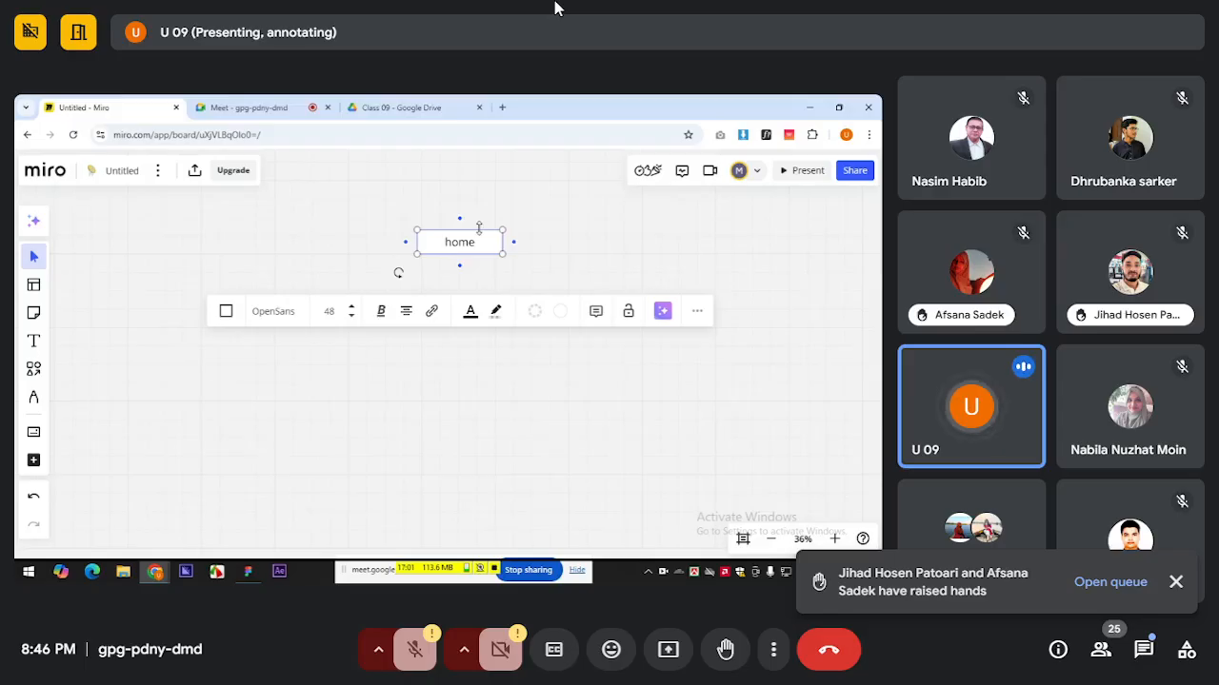
pyautogui.moveTo(468, 248); pyautogui.dragTo(450, 255)
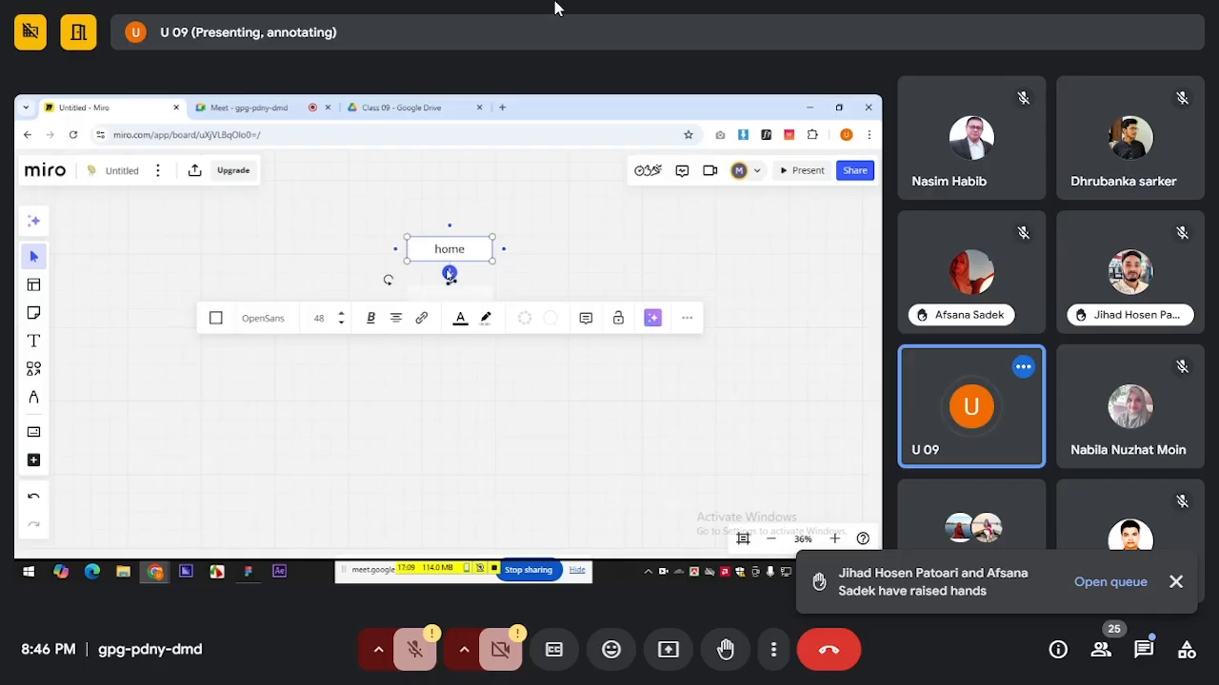
# Add two connected boxes in a column below home, labelled "about" and "service".
pyautogui.click(449, 274)
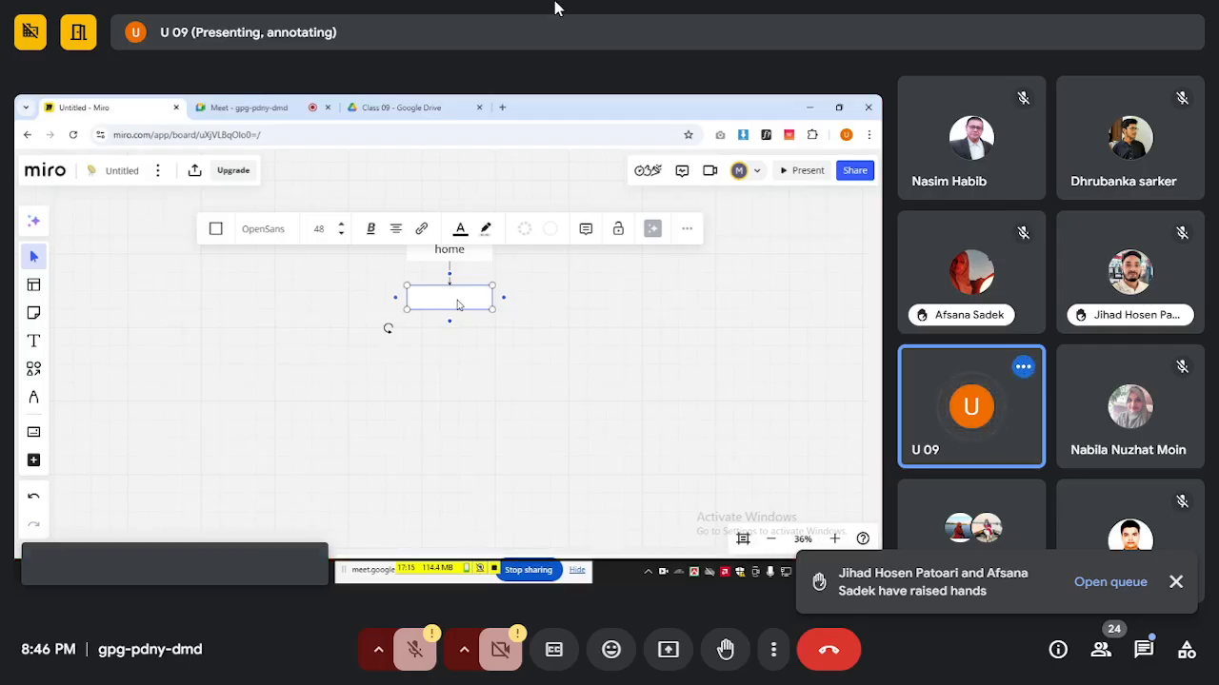
pyautogui.write('about')
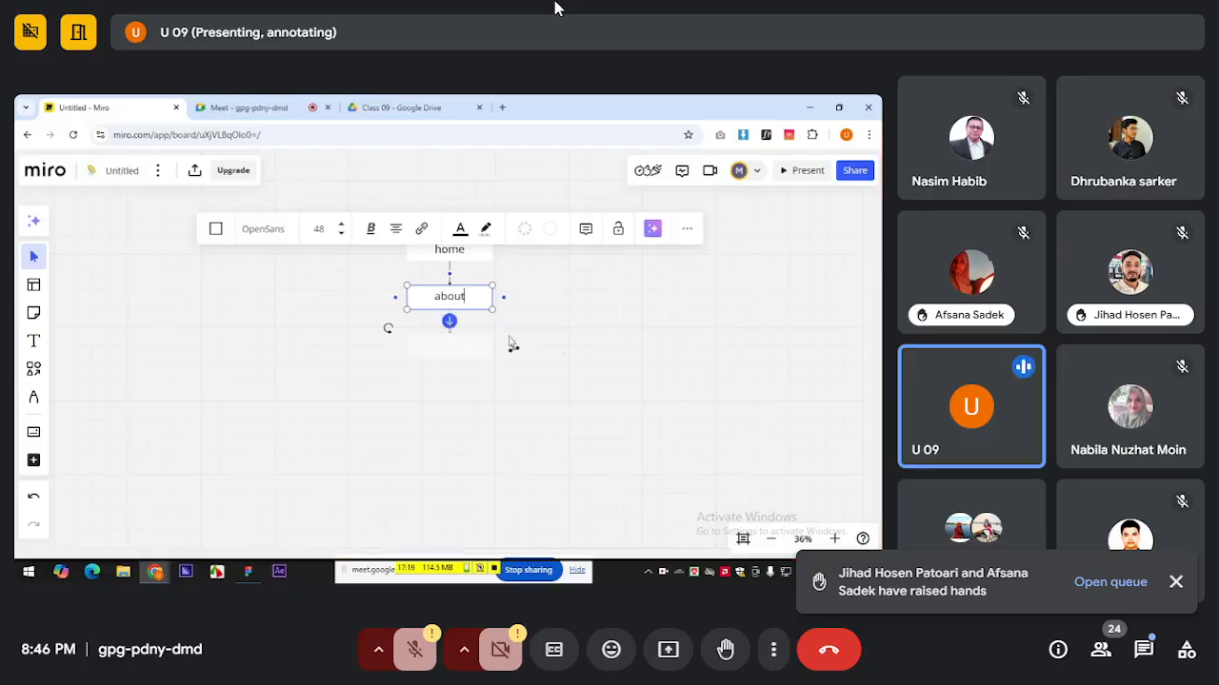
pyautogui.click(451, 322)
pyautogui.write('service')
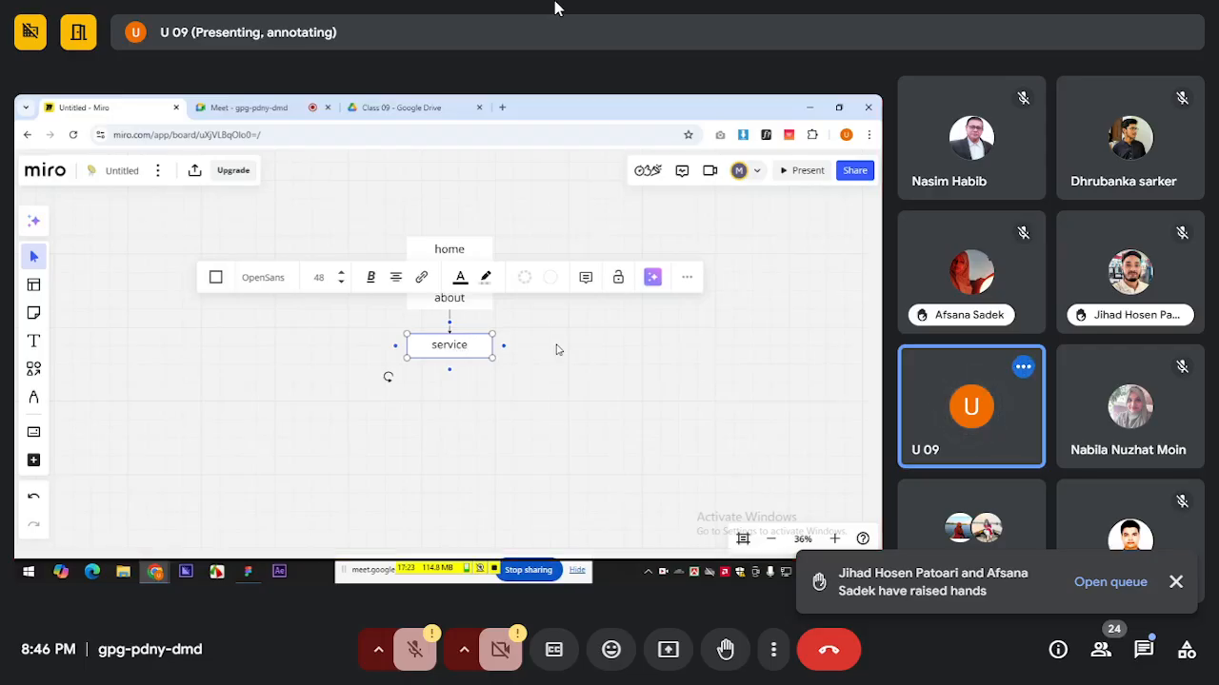
# Continue the column below service with connected boxes labelled "blog", "contact" and "footer".
pyautogui.click(449, 371)
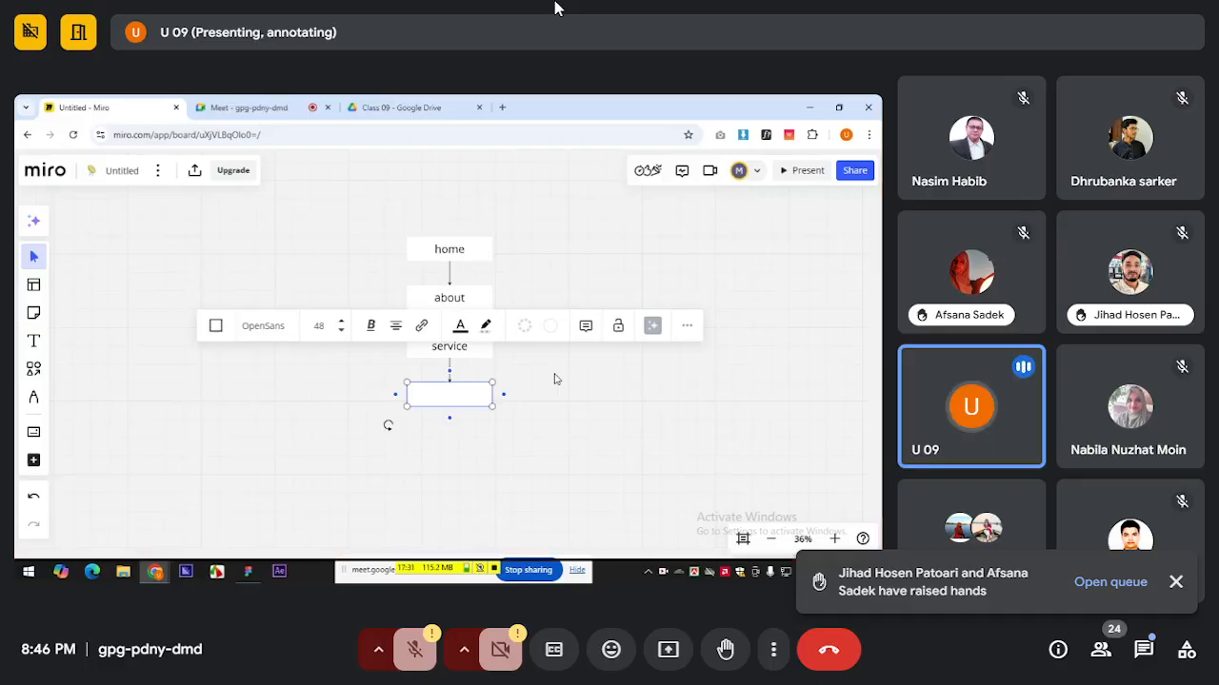
pyautogui.write('blog')
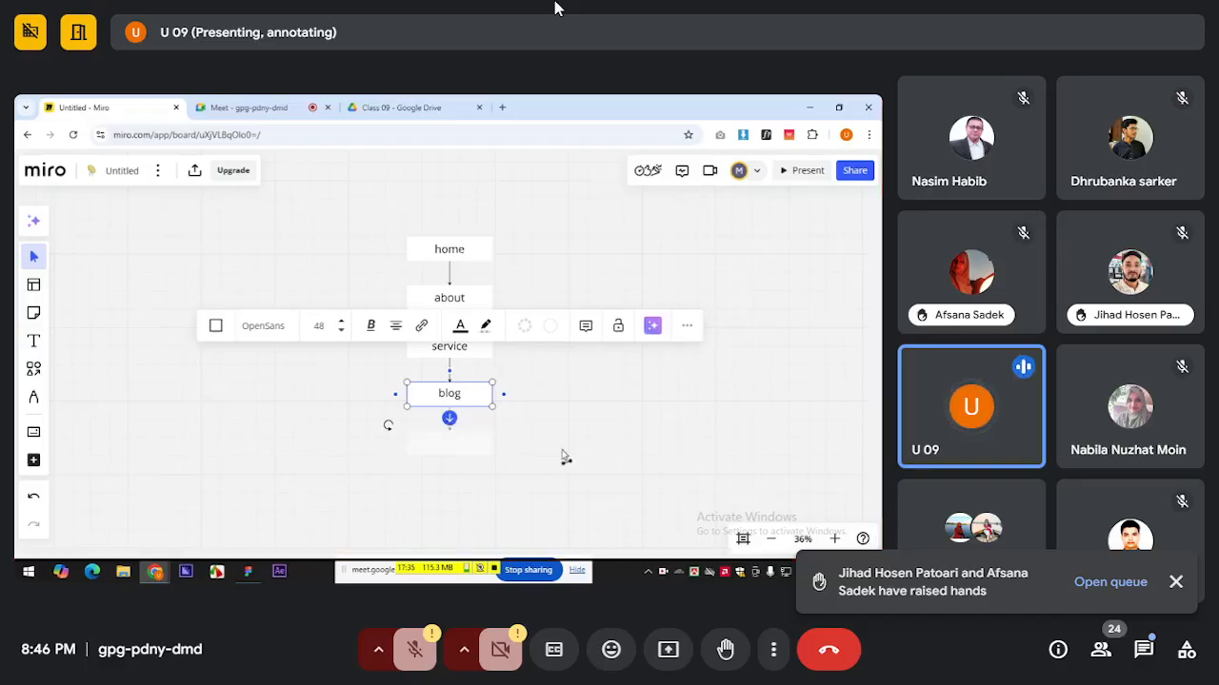
pyautogui.click(450, 419)
pyautogui.write('contact')
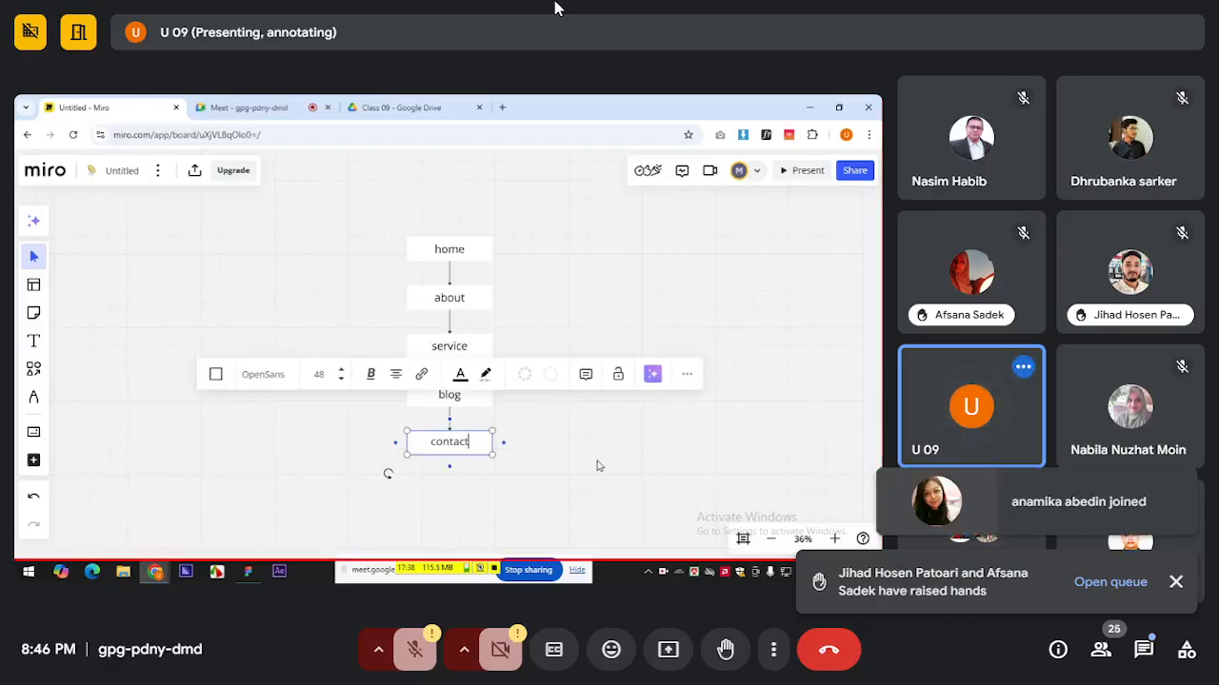
pyautogui.click(449, 466)
pyautogui.write('footer')
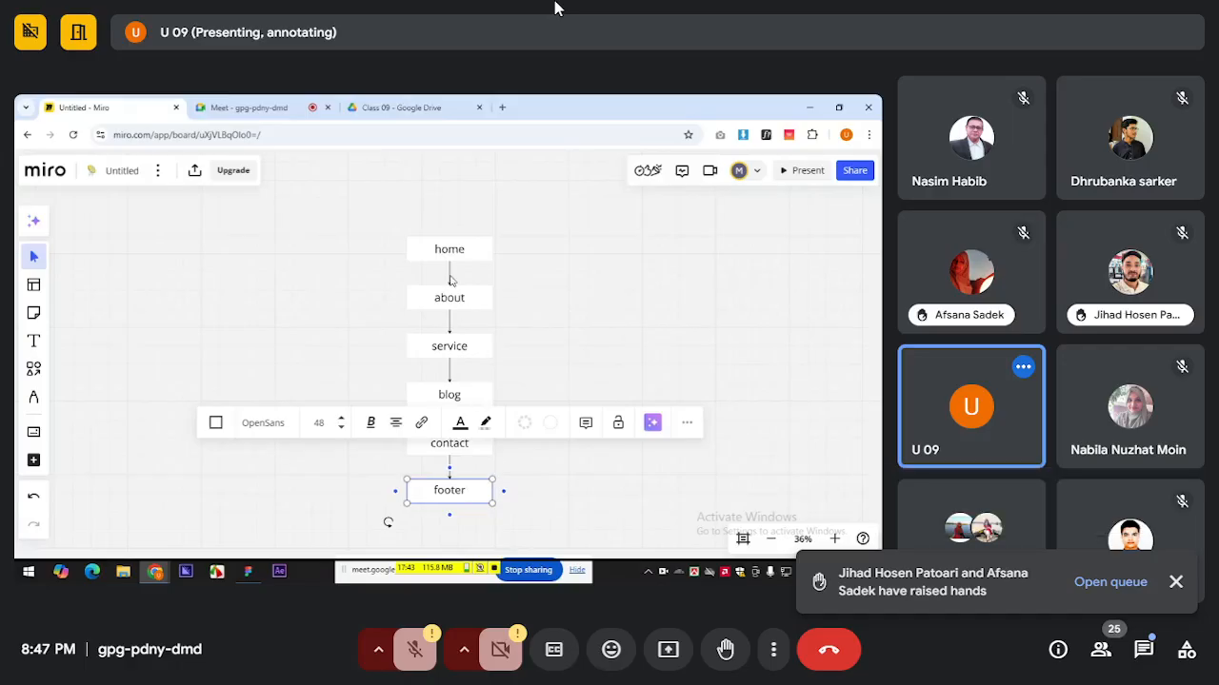
pyautogui.click(464, 257)
pyautogui.click(450, 274)
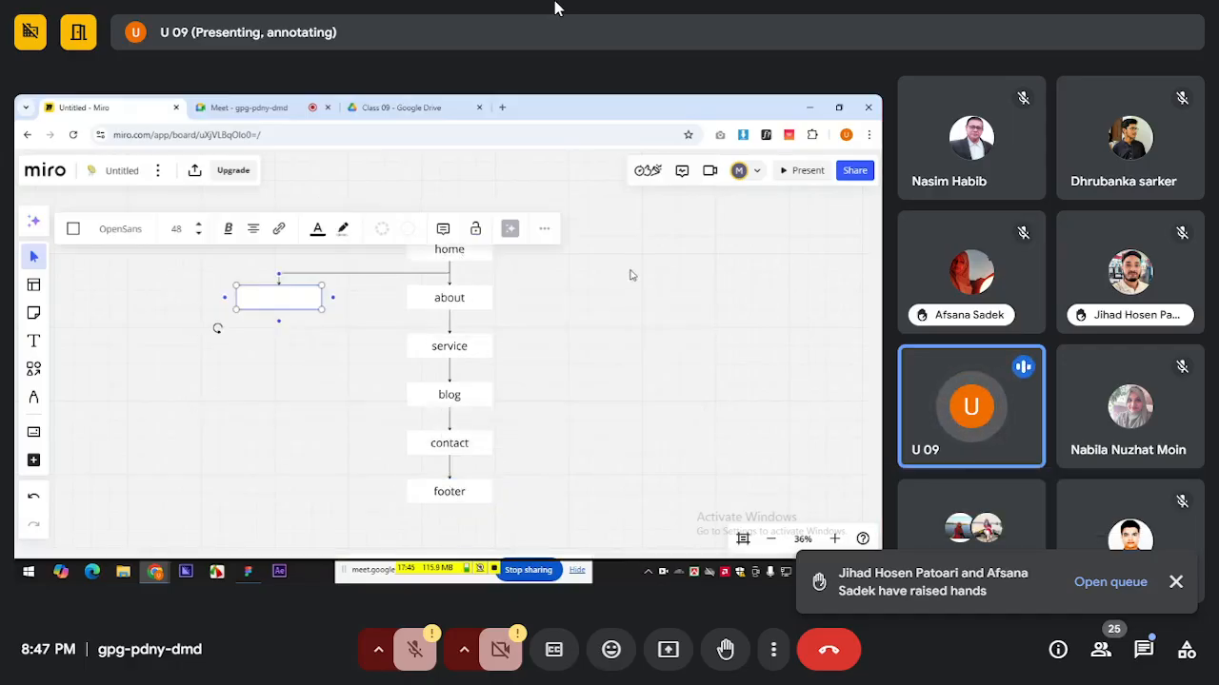
pyautogui.hotkey('ctrl', 'z')
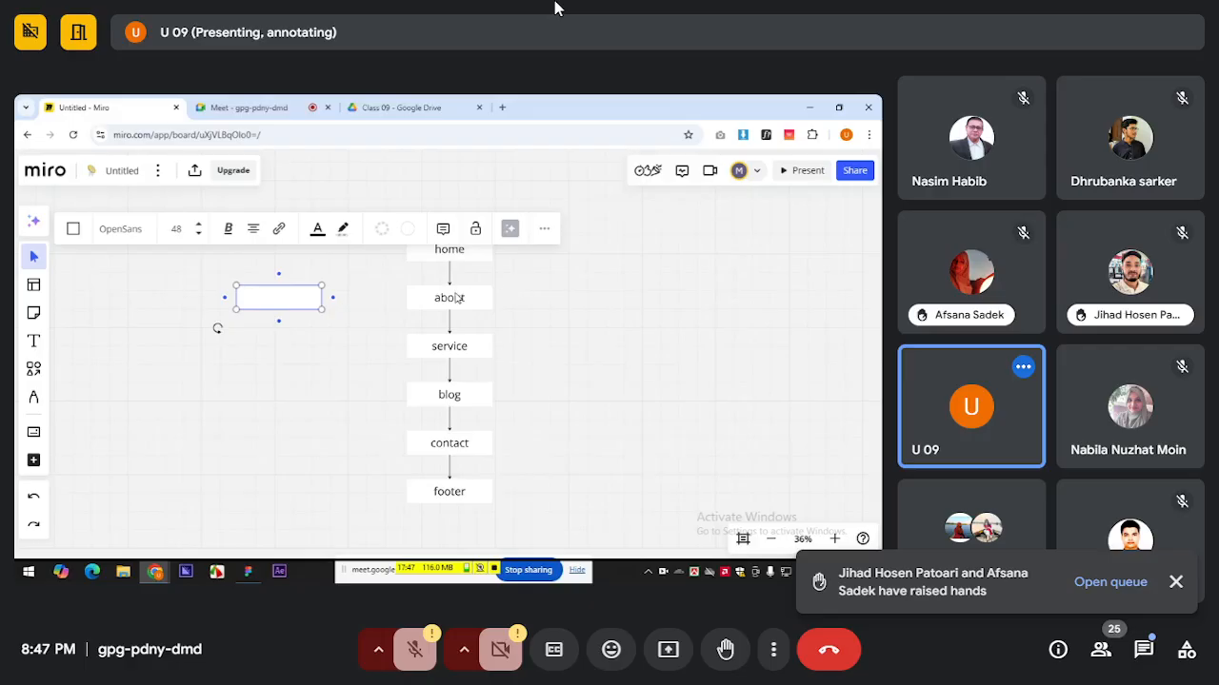
pyautogui.click(363, 304)
pyautogui.click(297, 298)
pyautogui.press('Delete')
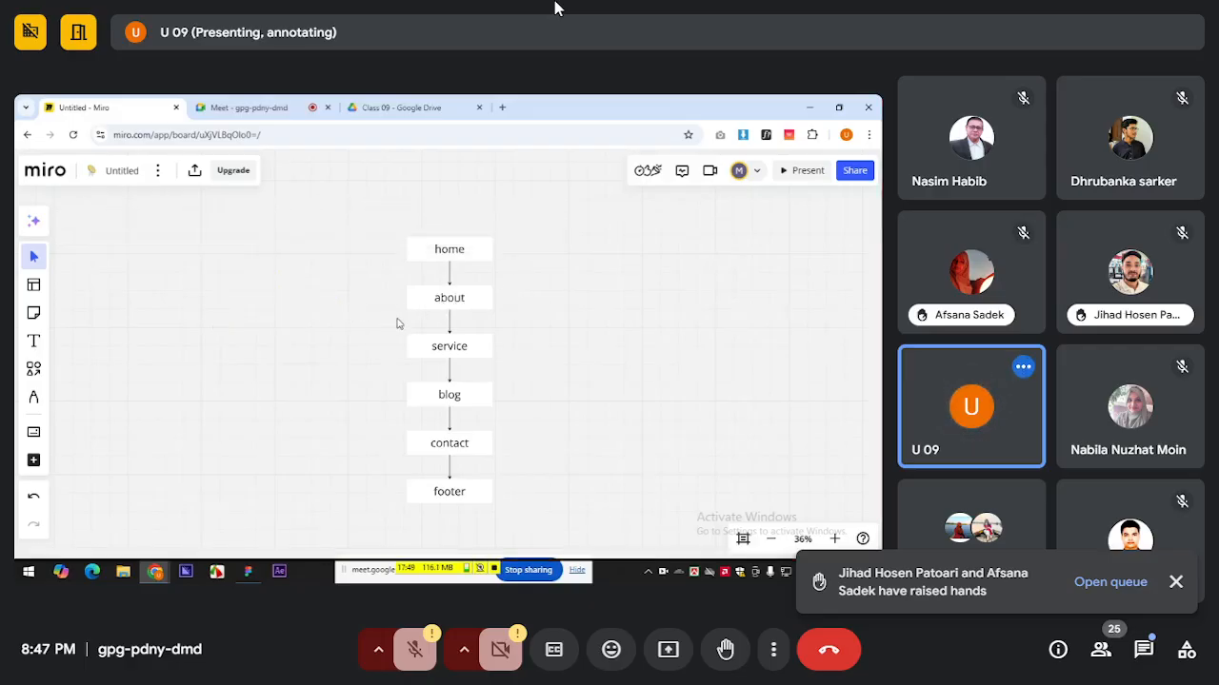
# Delete the connector between home and about, and move the about-to-footer chain further down the board.
pyautogui.click(450, 275)
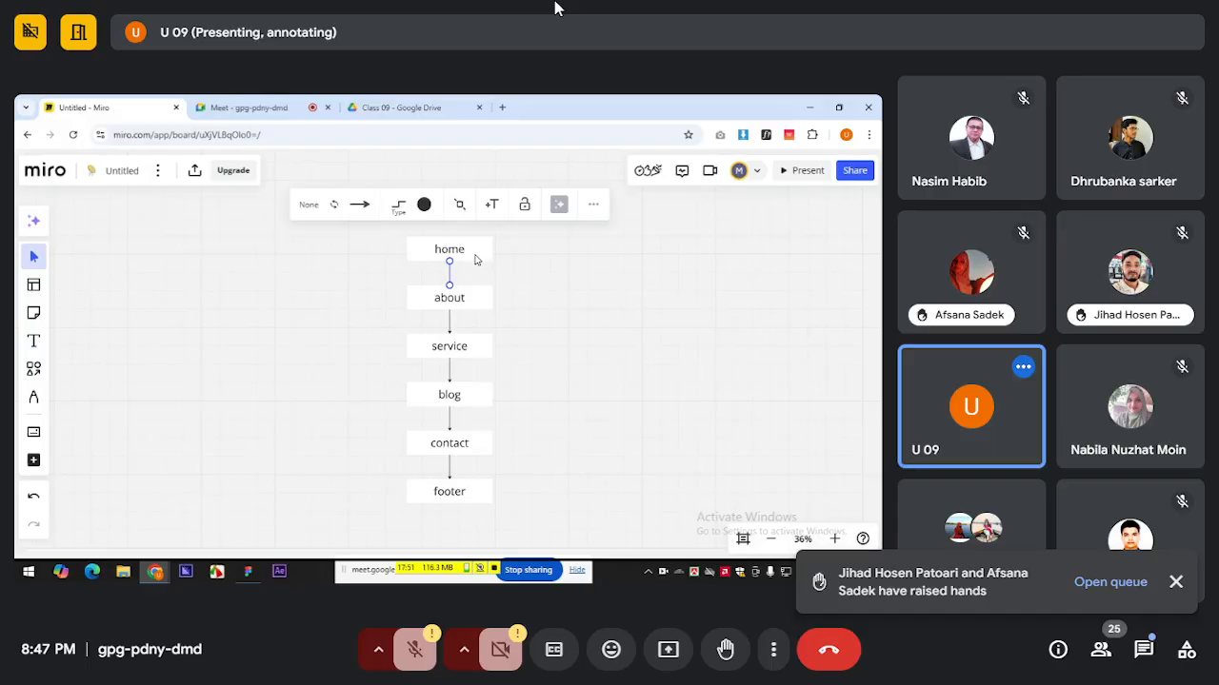
pyautogui.press('Delete')
pyautogui.click(451, 257)
pyautogui.click(450, 273)
pyautogui.click(555, 313)
pyautogui.moveTo(386, 274); pyautogui.dragTo(467, 503)
pyautogui.click(467, 314)
pyautogui.click(451, 275)
pyautogui.moveTo(398, 279); pyautogui.dragTo(453, 551)
pyautogui.click(450, 251)
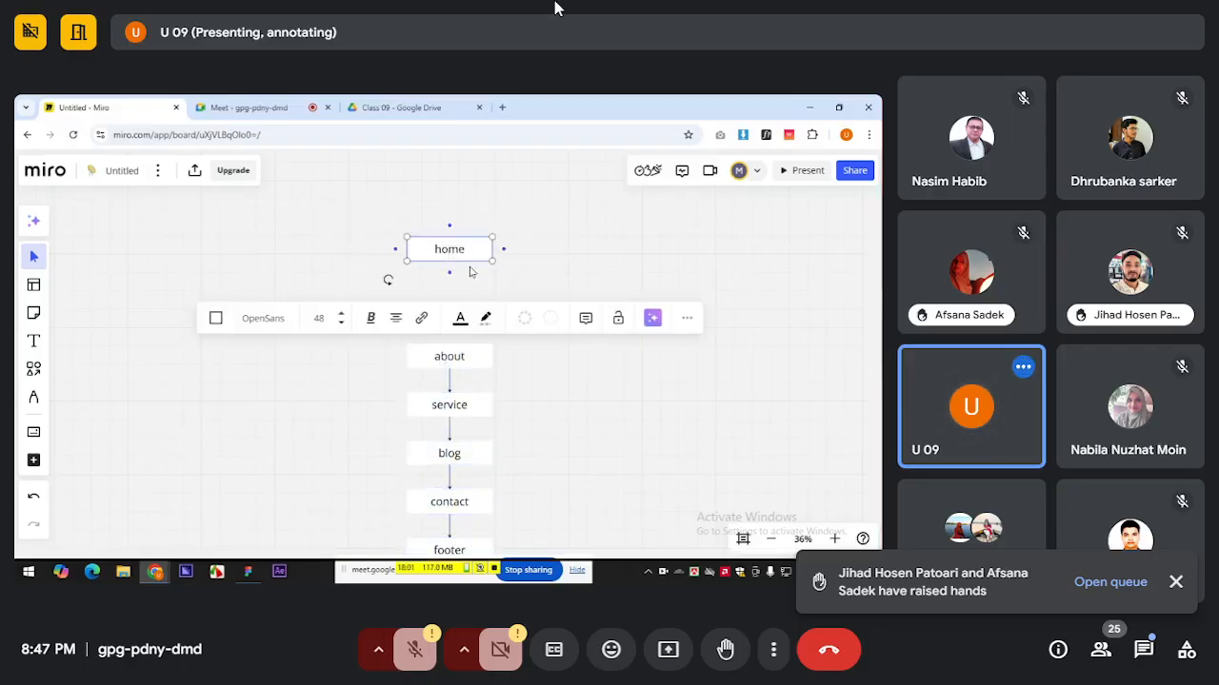
# Insert a box labelled "hiro section" below home and connect it to both home and about.
pyautogui.click(449, 272)
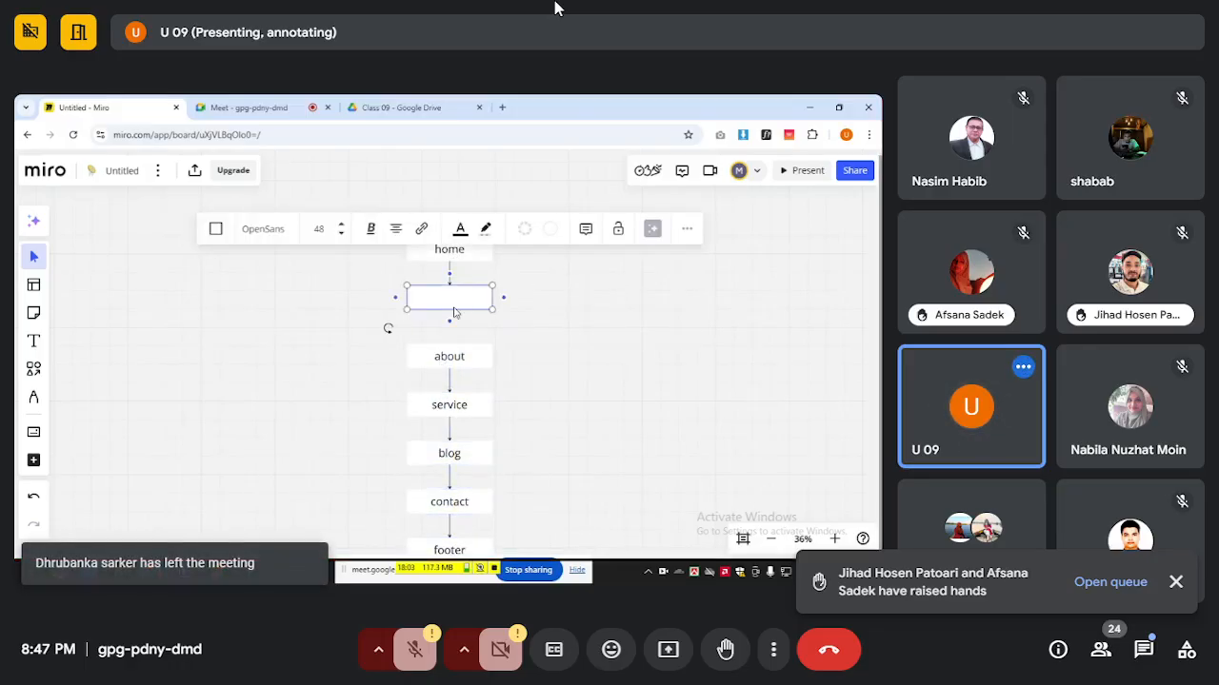
pyautogui.click(451, 321)
pyautogui.click(569, 340)
pyautogui.click(470, 301)
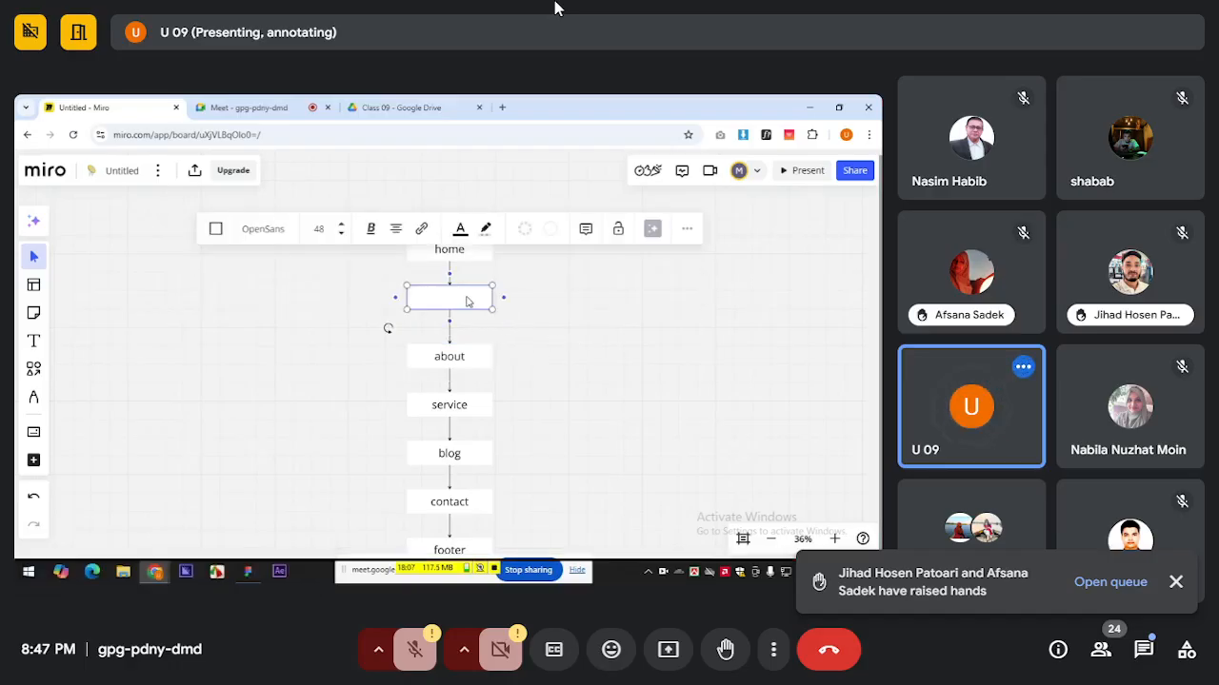
pyautogui.write('hiro section')
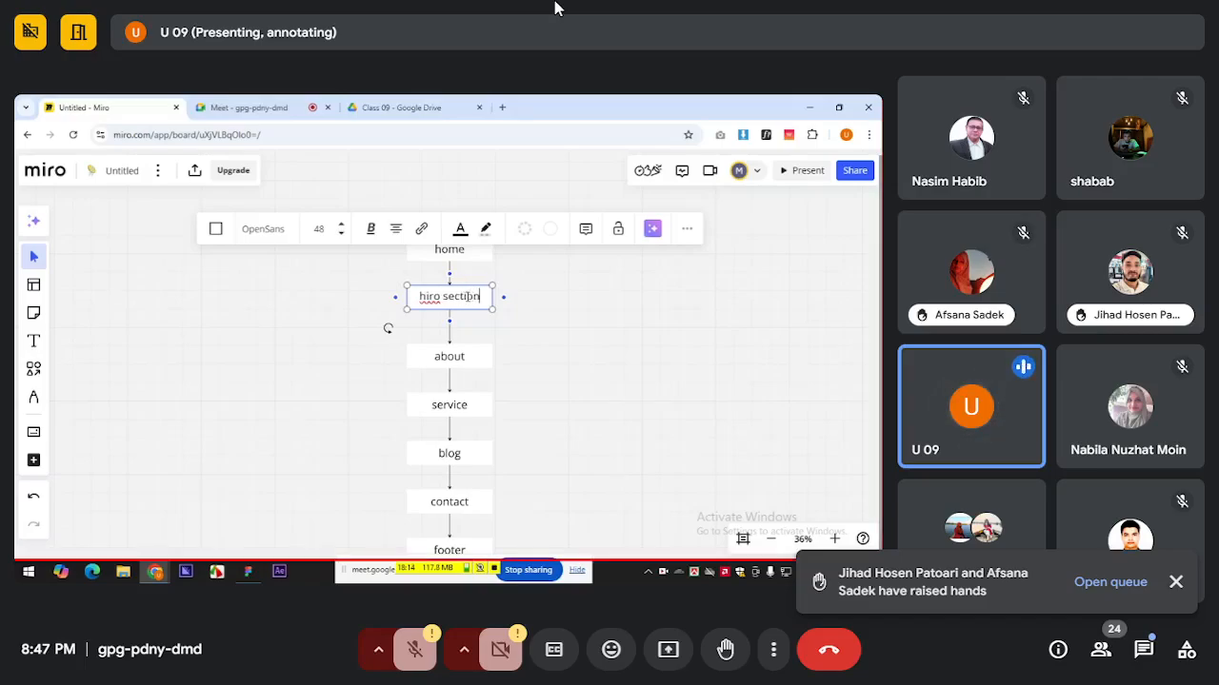
pyautogui.click(609, 367)
# Go through the boxes of the home column one after another, from home down towards footer.
pyautogui.click(468, 254)
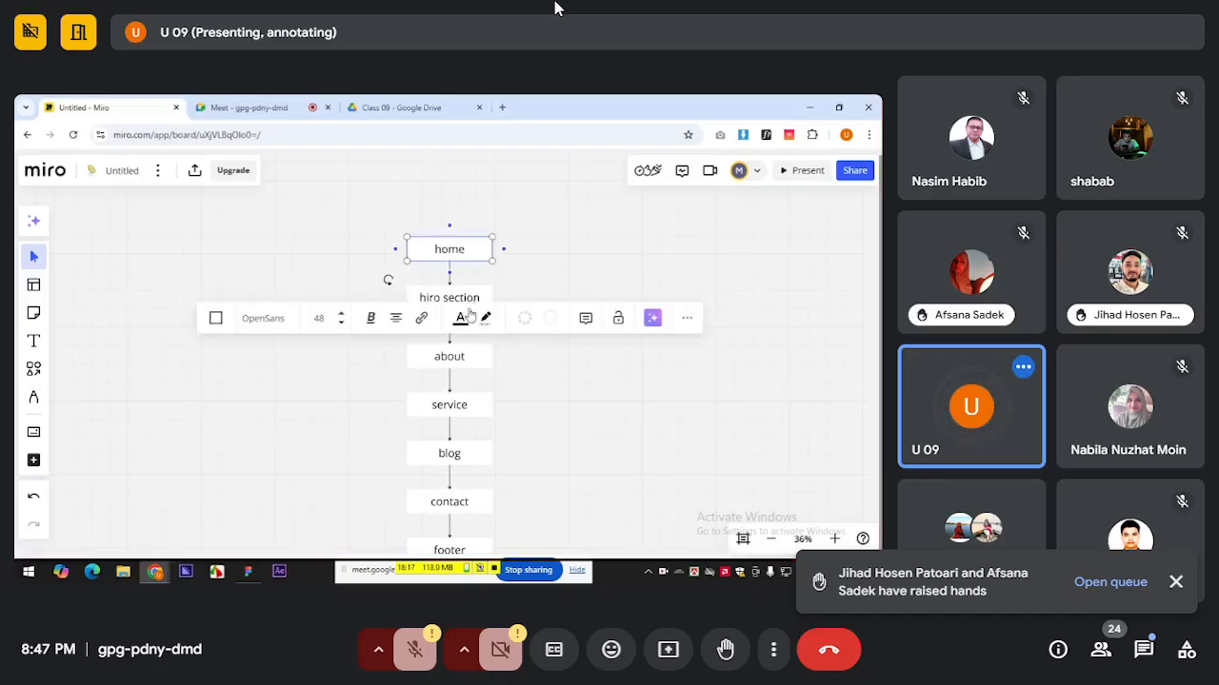
pyautogui.click(449, 367)
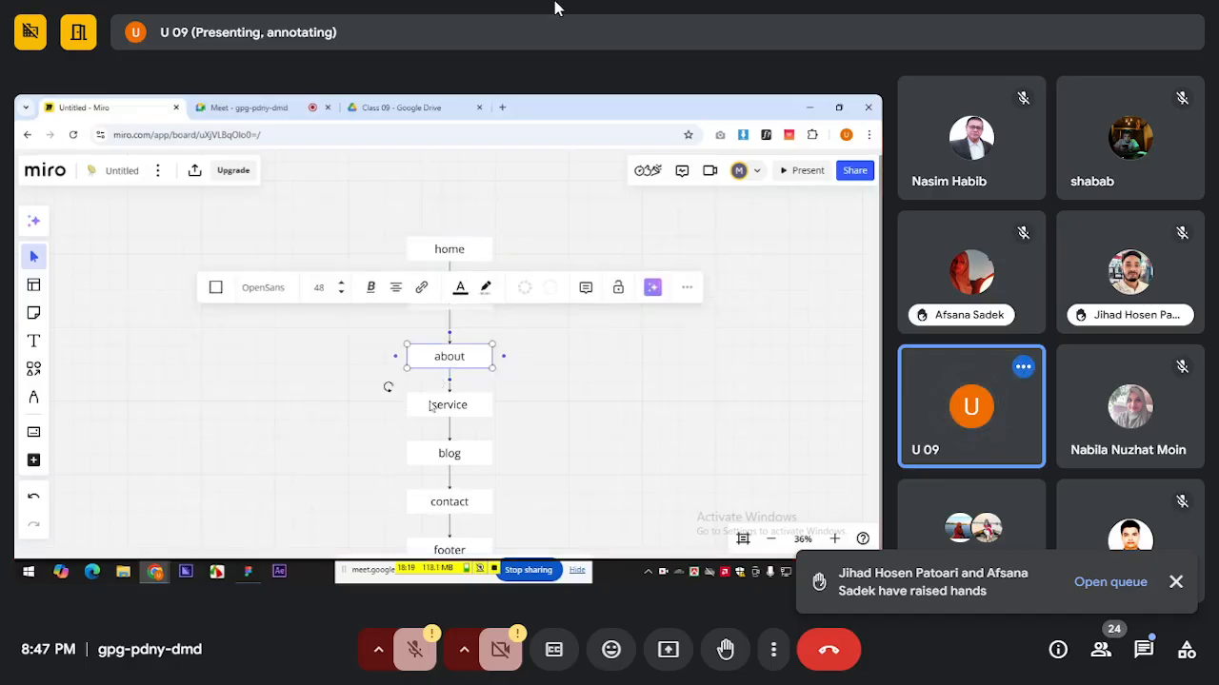
pyautogui.click(459, 414)
pyautogui.click(576, 474)
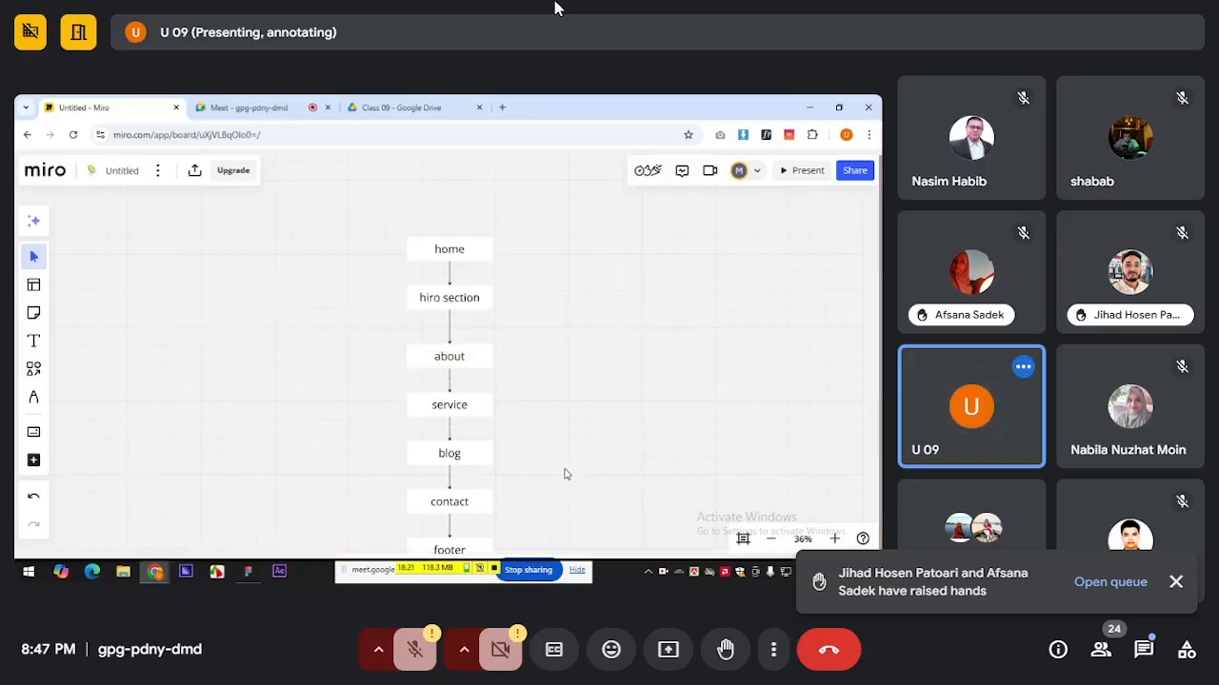
pyautogui.scroll(-2, 564, 457)
pyautogui.click(481, 386)
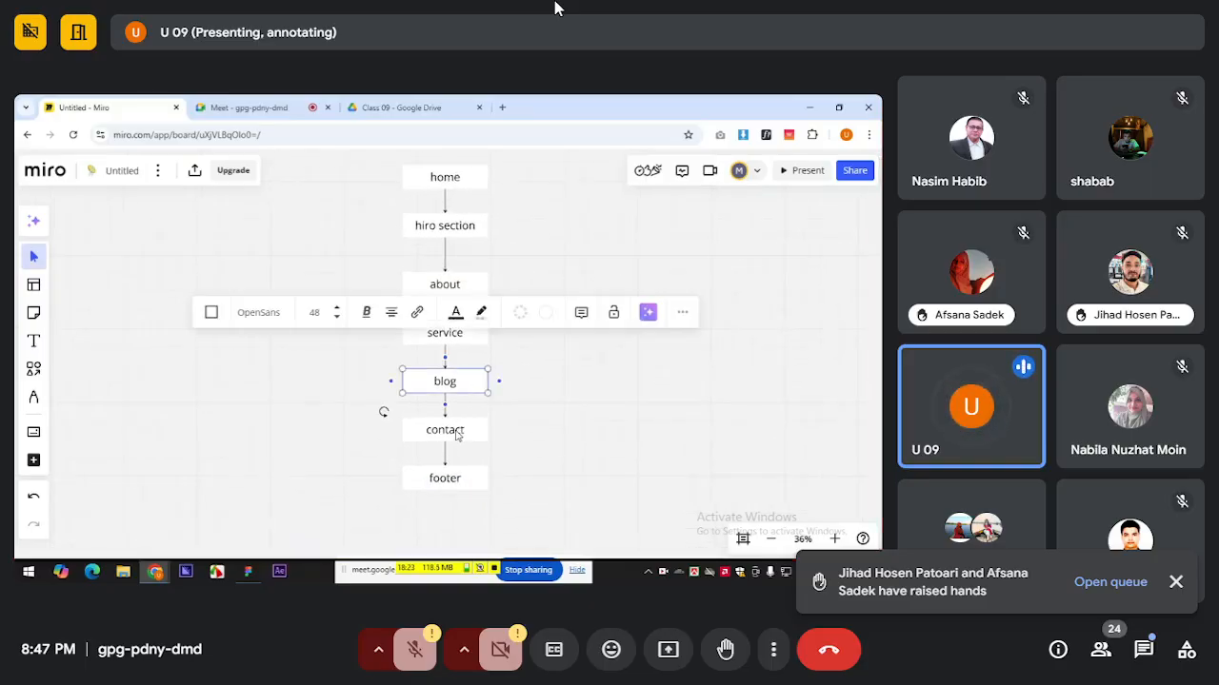
pyautogui.click(487, 470)
# Move the chain of boxes from about to footer up, closer to the hiro section box.
pyautogui.moveTo(545, 297); pyautogui.dragTo(547, 324)
pyautogui.moveTo(393, 293); pyautogui.dragTo(416, 501)
pyautogui.moveTo(420, 318); pyautogui.dragTo(425, 299)
# Widen the home box slightly so it stands out from the boxes below it.
pyautogui.moveTo(529, 327); pyautogui.dragTo(467, 402)
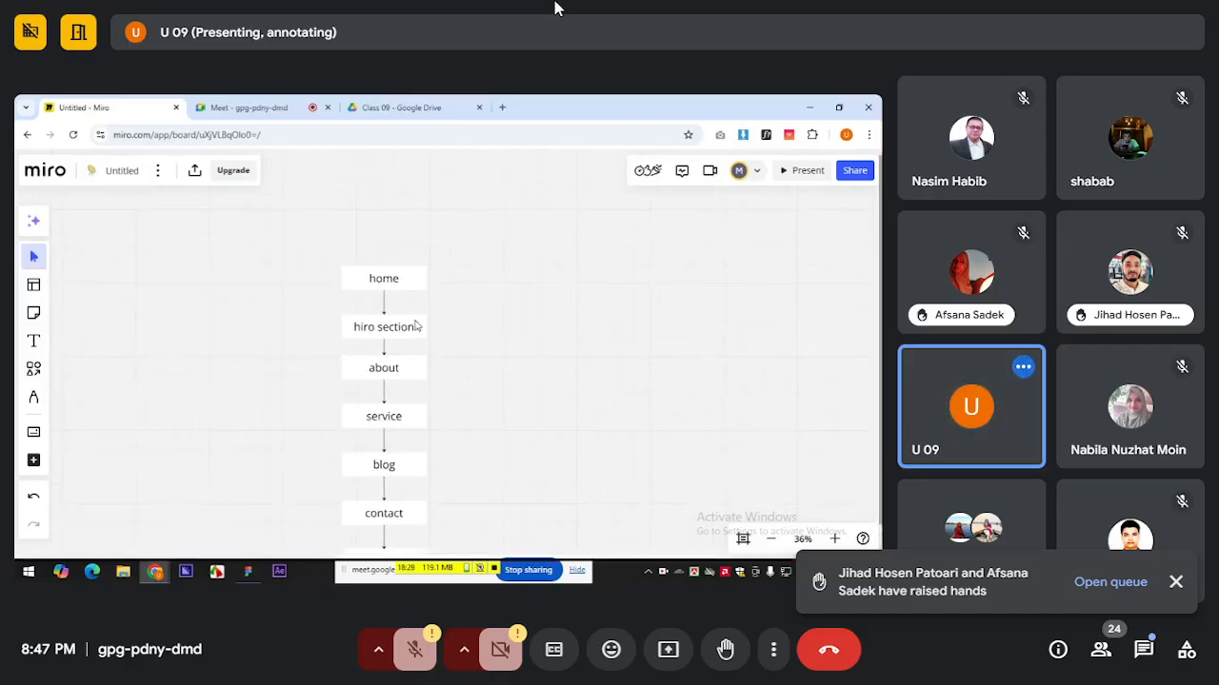
pyautogui.moveTo(435, 312); pyautogui.dragTo(413, 260)
pyautogui.click(386, 238)
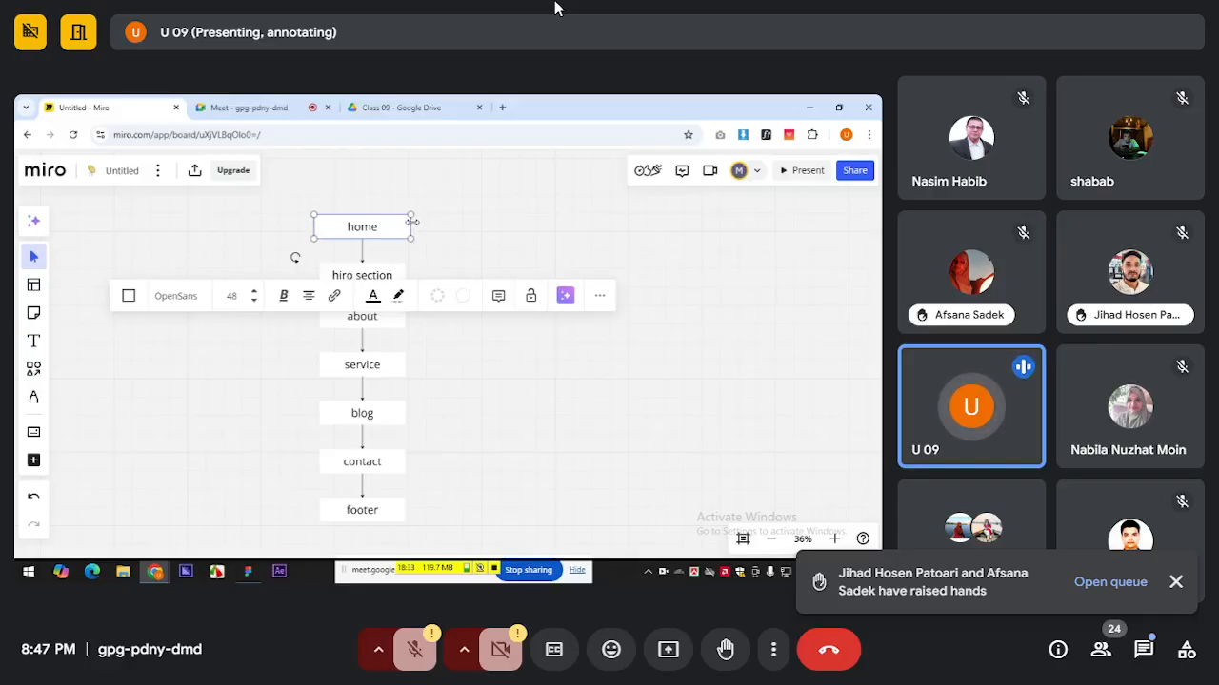
pyautogui.click(301, 258)
# Narrow the boxes from hiro section to footer together and set their font size to 38.
pyautogui.moveTo(303, 261); pyautogui.dragTo(400, 523)
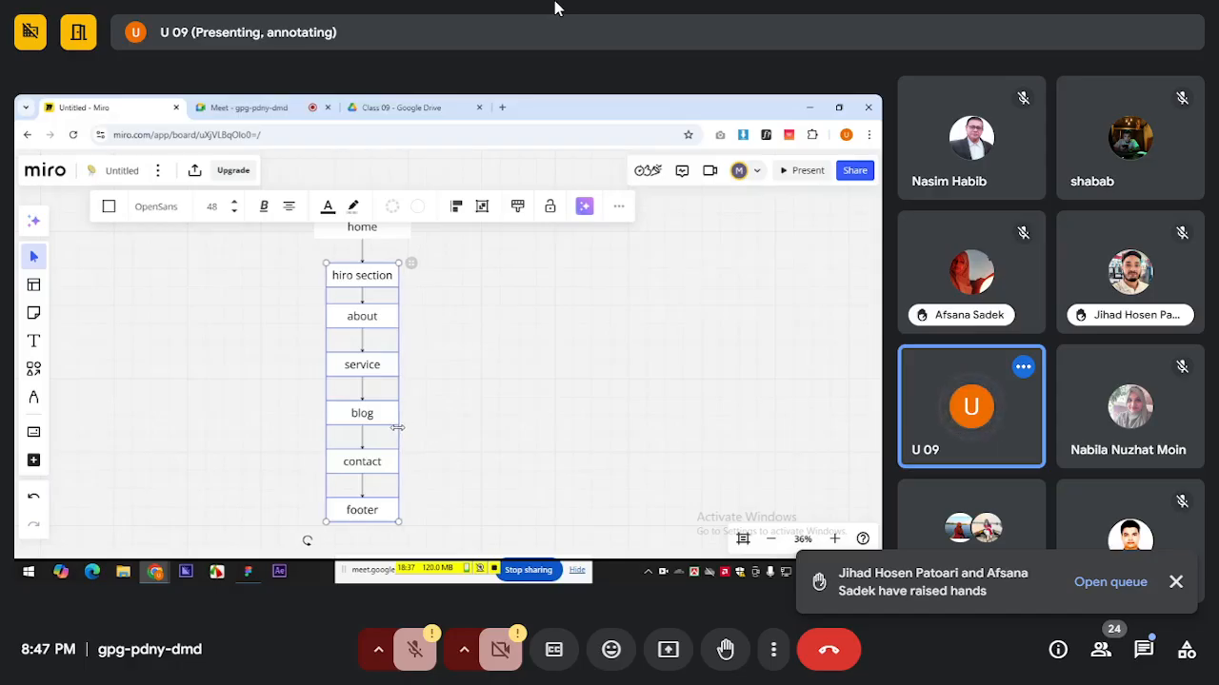
pyautogui.click(233, 211)
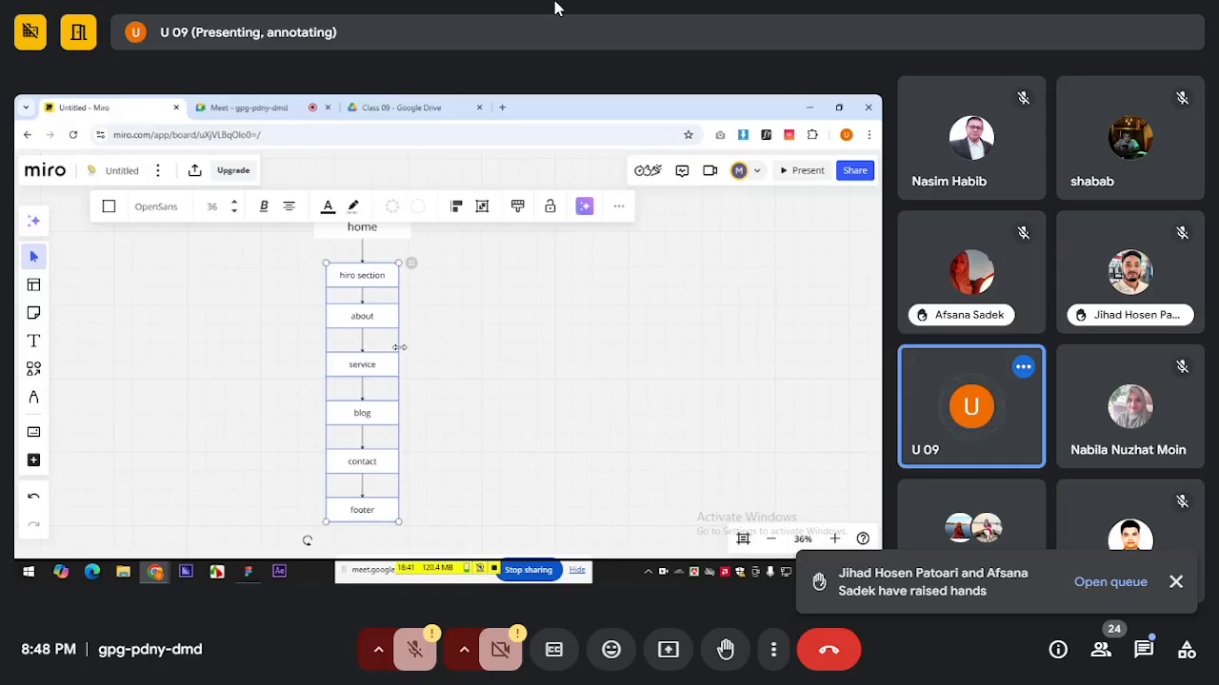
pyautogui.click(233, 202)
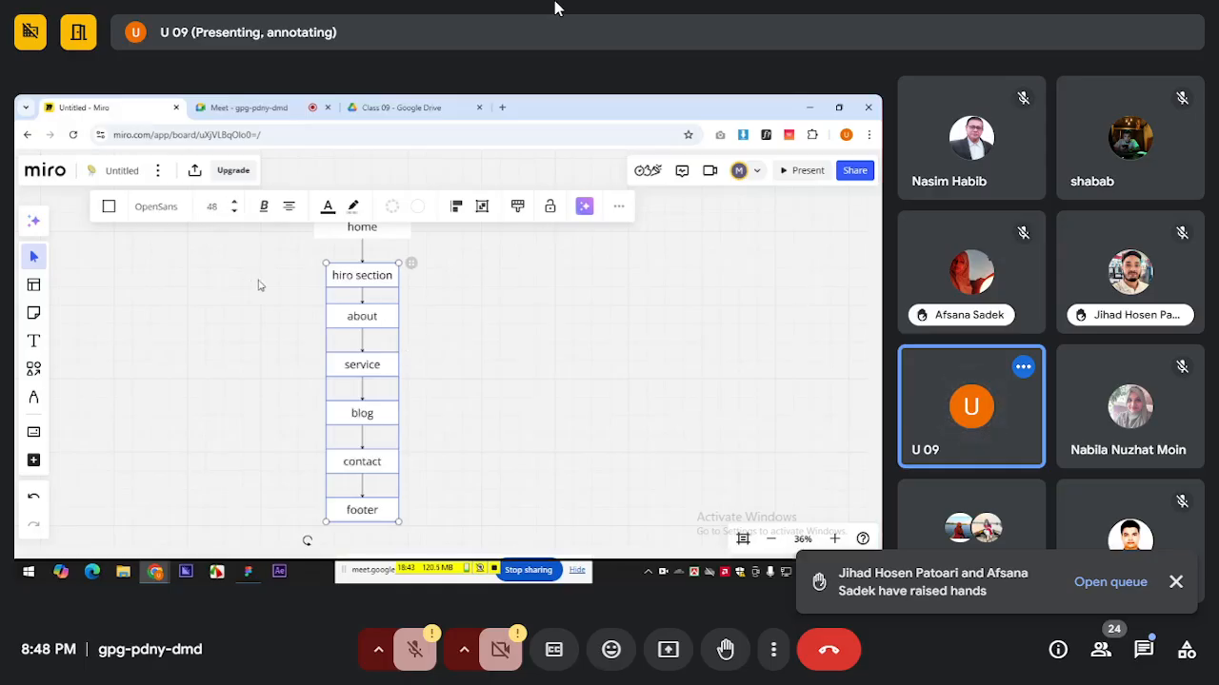
pyautogui.click(212, 206)
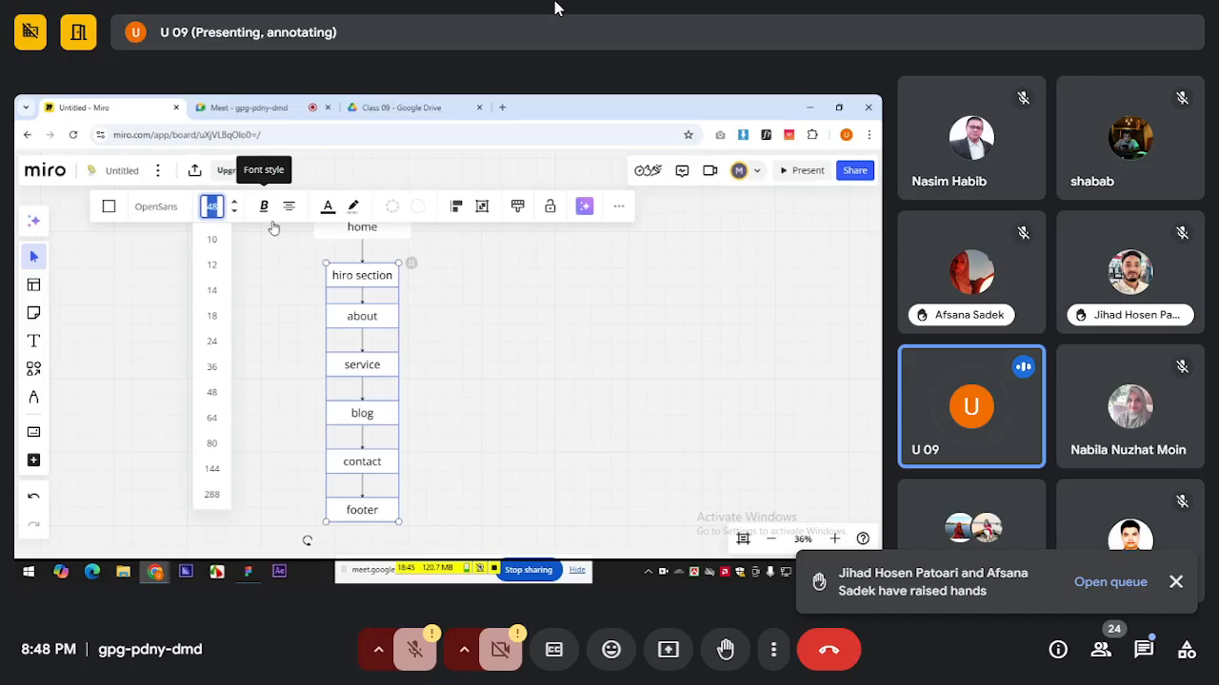
pyautogui.write('38')
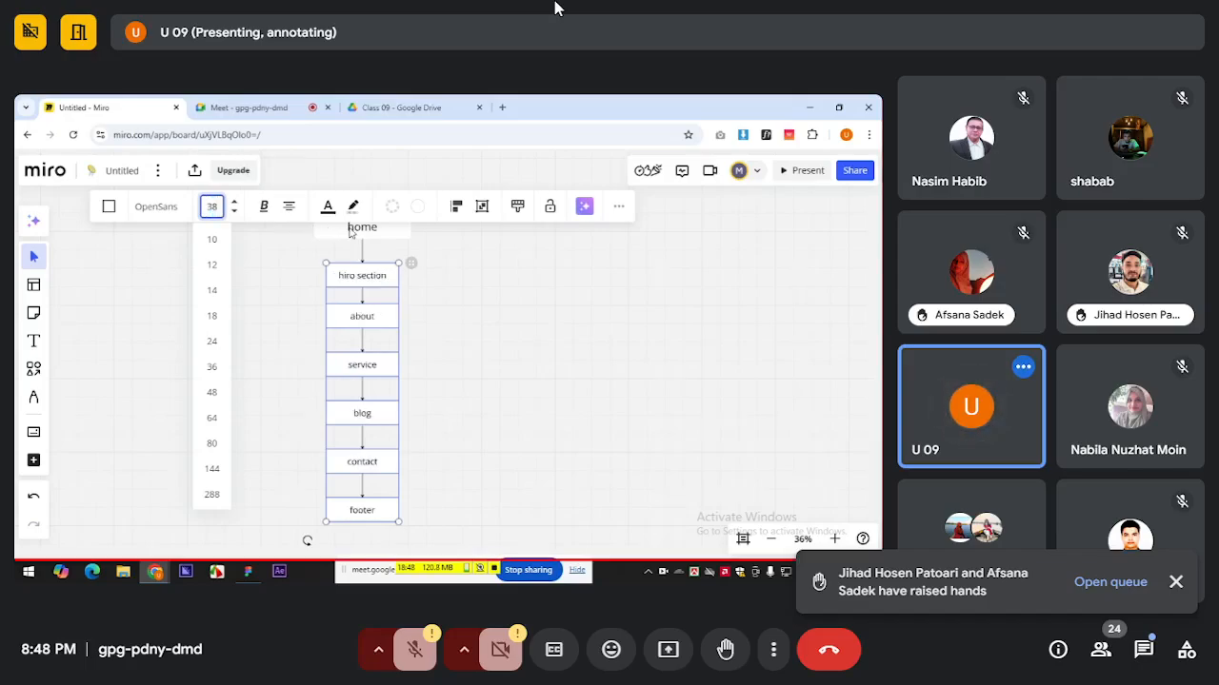
pyautogui.click(314, 291)
# Fill the home box with Light Yellow.
pyautogui.click(354, 235)
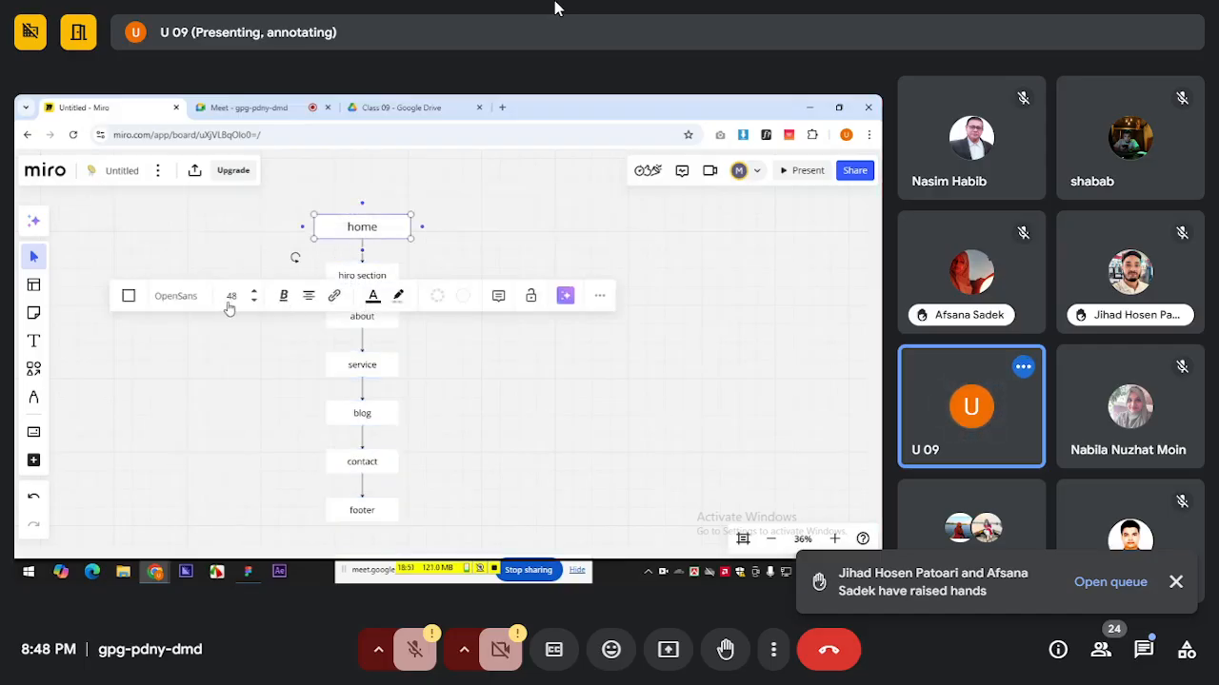
pyautogui.click(370, 301)
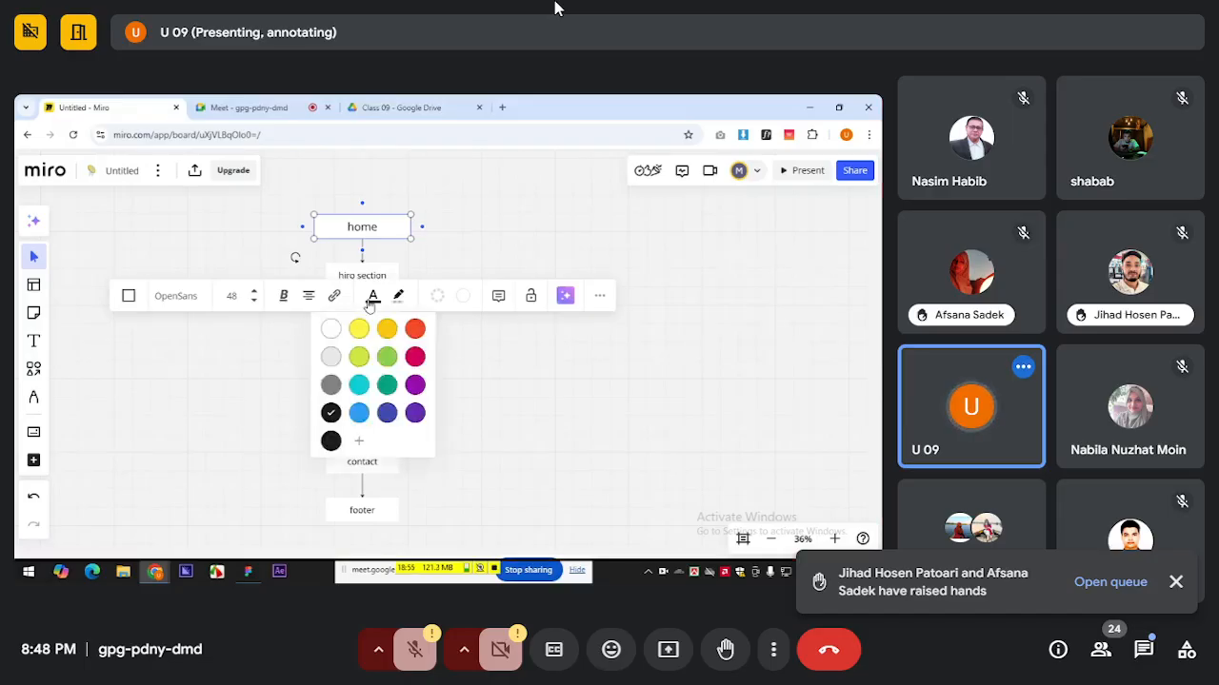
pyautogui.click(358, 329)
pyautogui.click(398, 295)
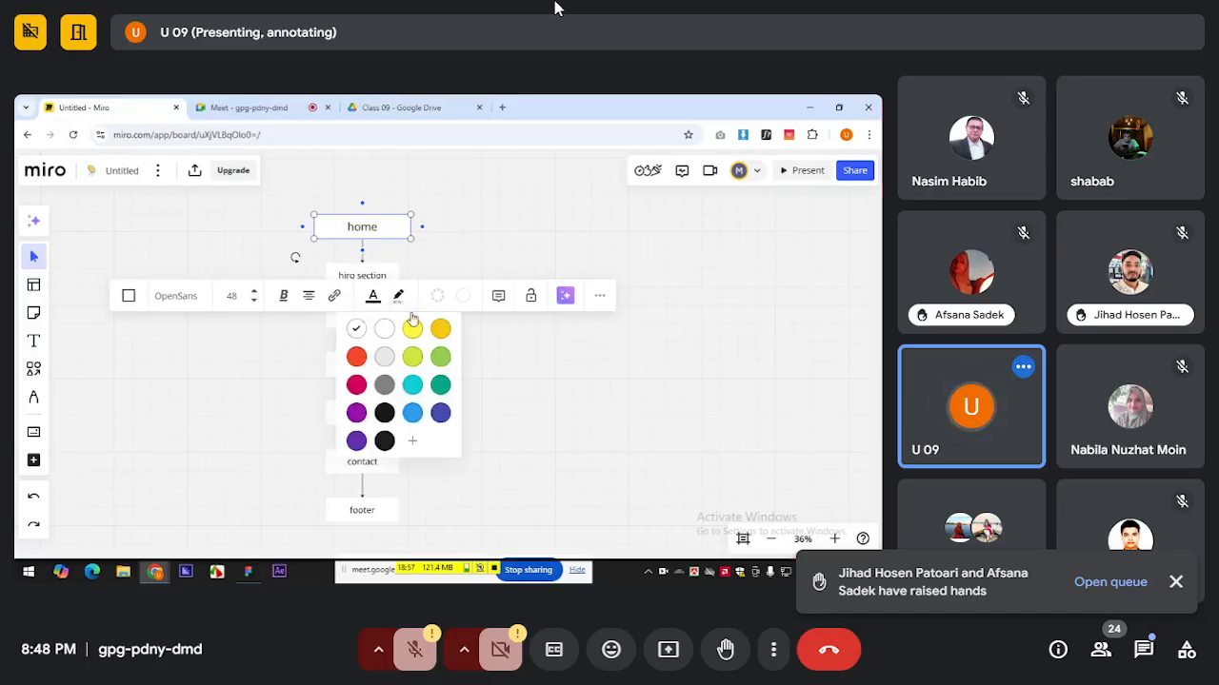
pyautogui.click(437, 295)
pyautogui.click(476, 364)
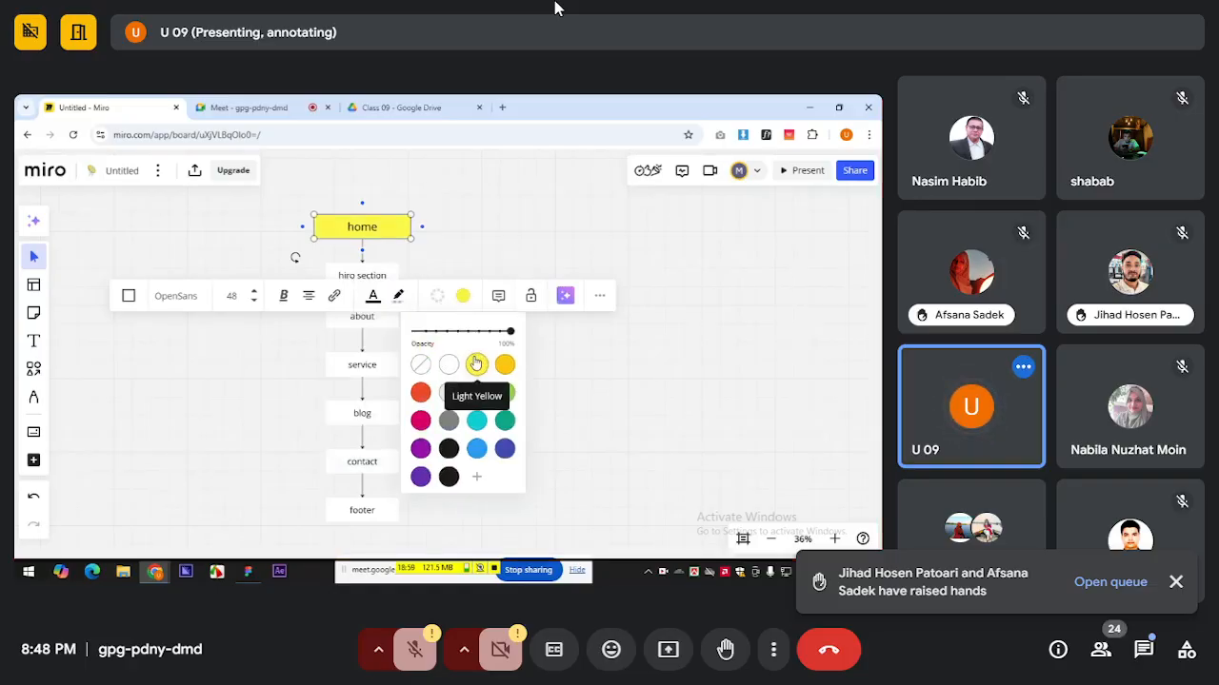
pyautogui.click(612, 378)
# Add a second yellow box to the right of home, connected to it by an arrow.
pyautogui.hscroll(-2, 524, 337)
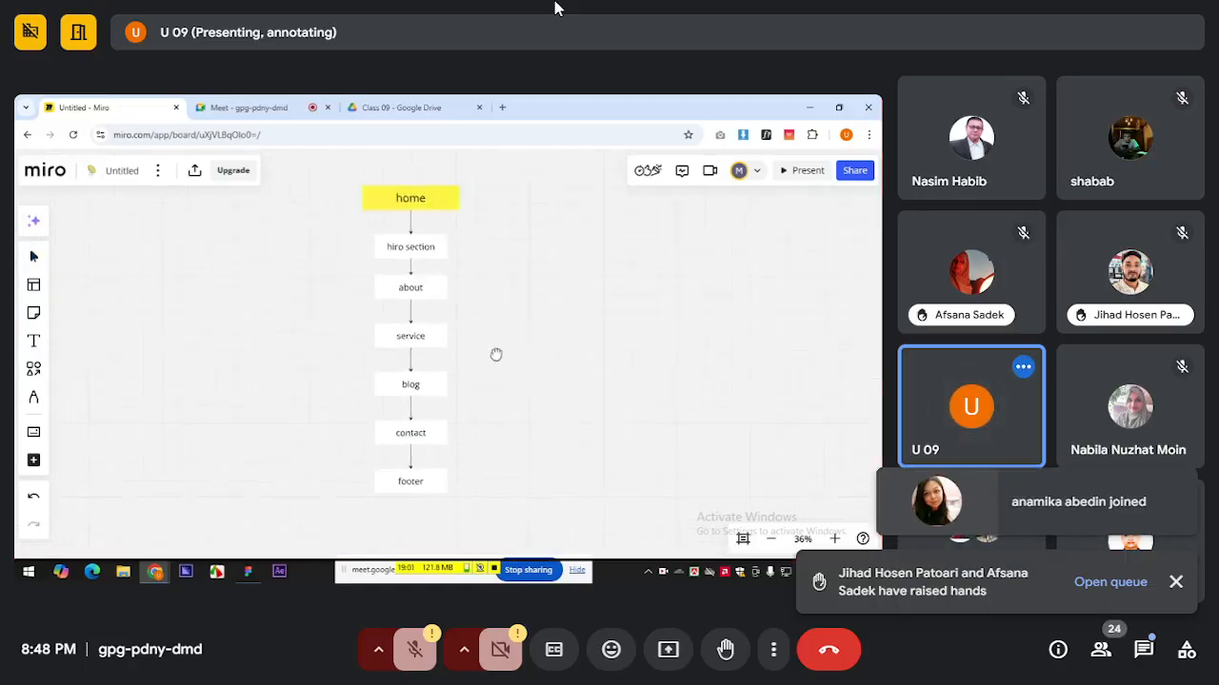
pyautogui.hscroll(3, 409, 308)
pyautogui.click(358, 263)
pyautogui.click(389, 255)
pyautogui.moveTo(533, 262); pyautogui.dragTo(488, 265)
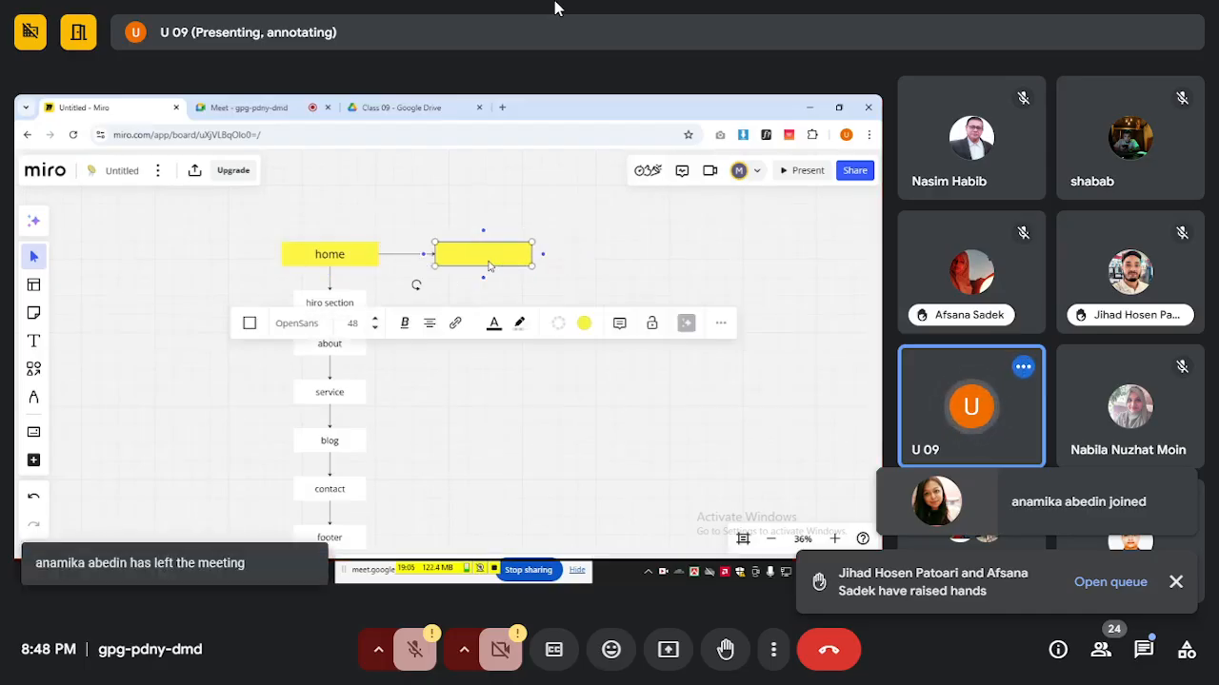
pyautogui.click(333, 259)
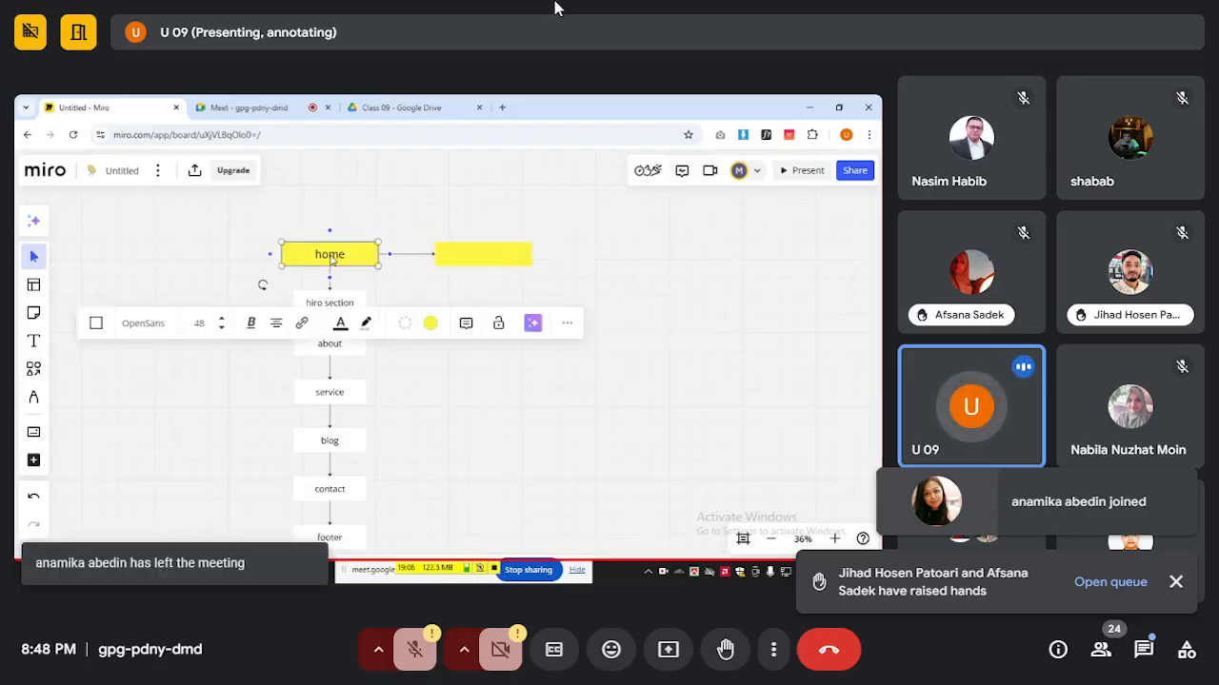
pyautogui.click(487, 259)
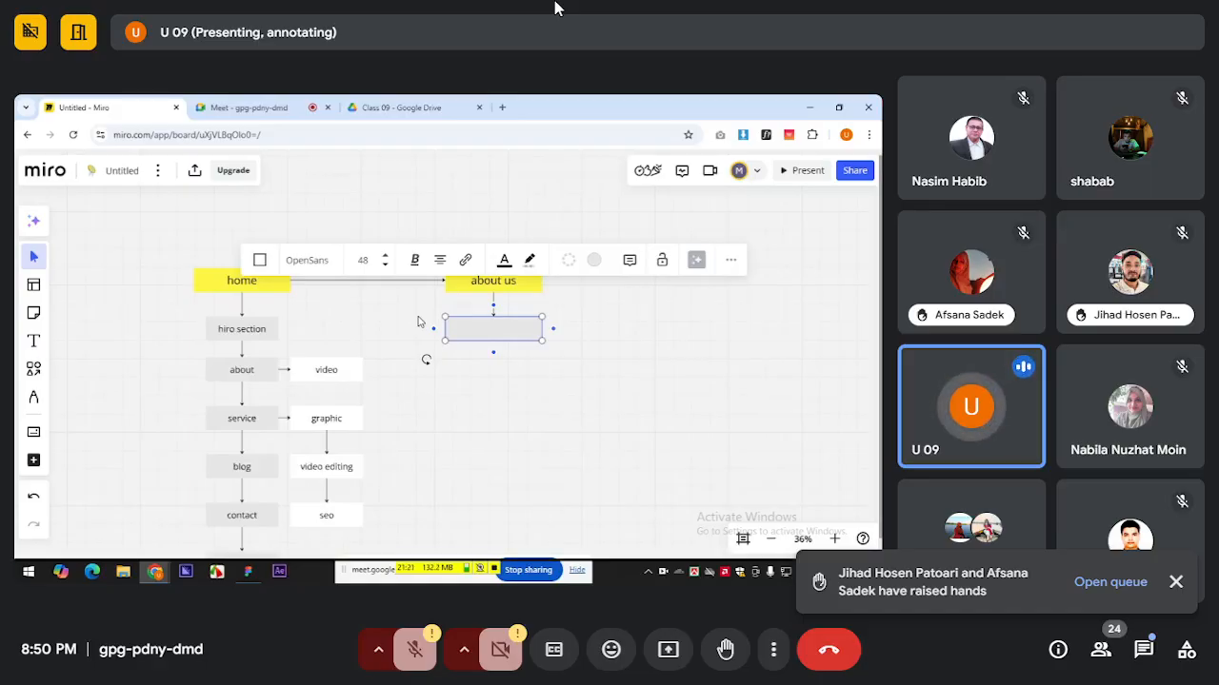
# Label the grey box under about us "chainman" and add a connected box "about company" below it.
pyautogui.write('chaiman')
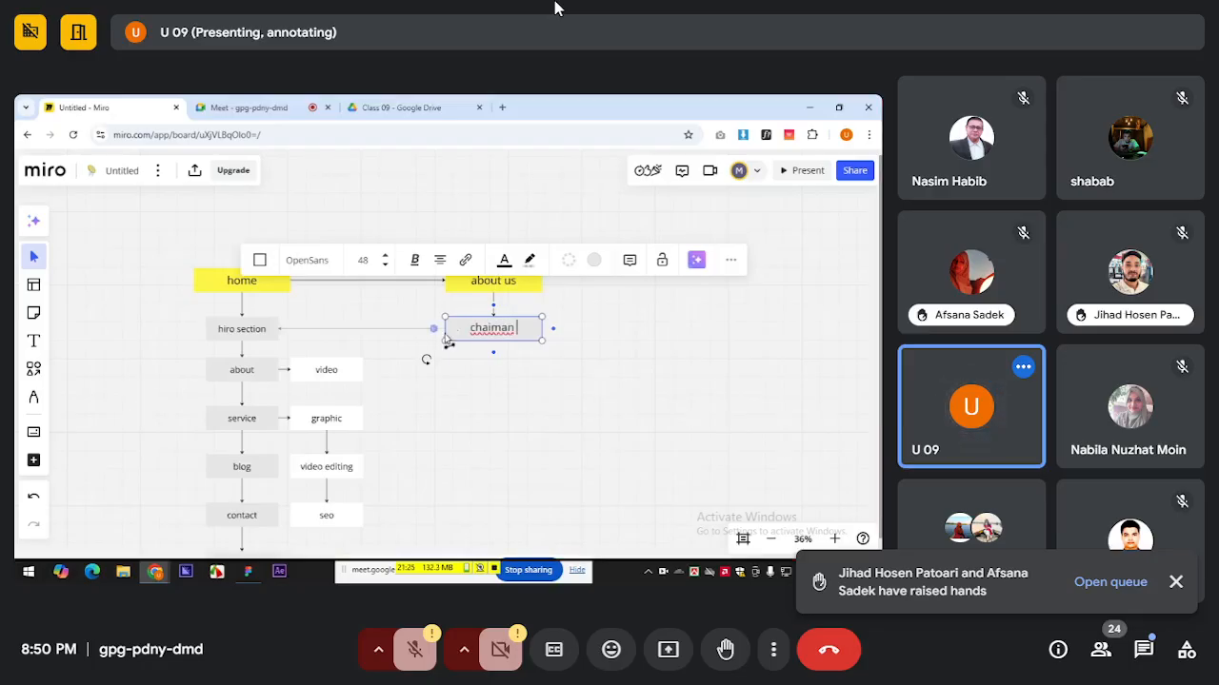
pyautogui.rightClick(484, 328)
pyautogui.click(496, 343)
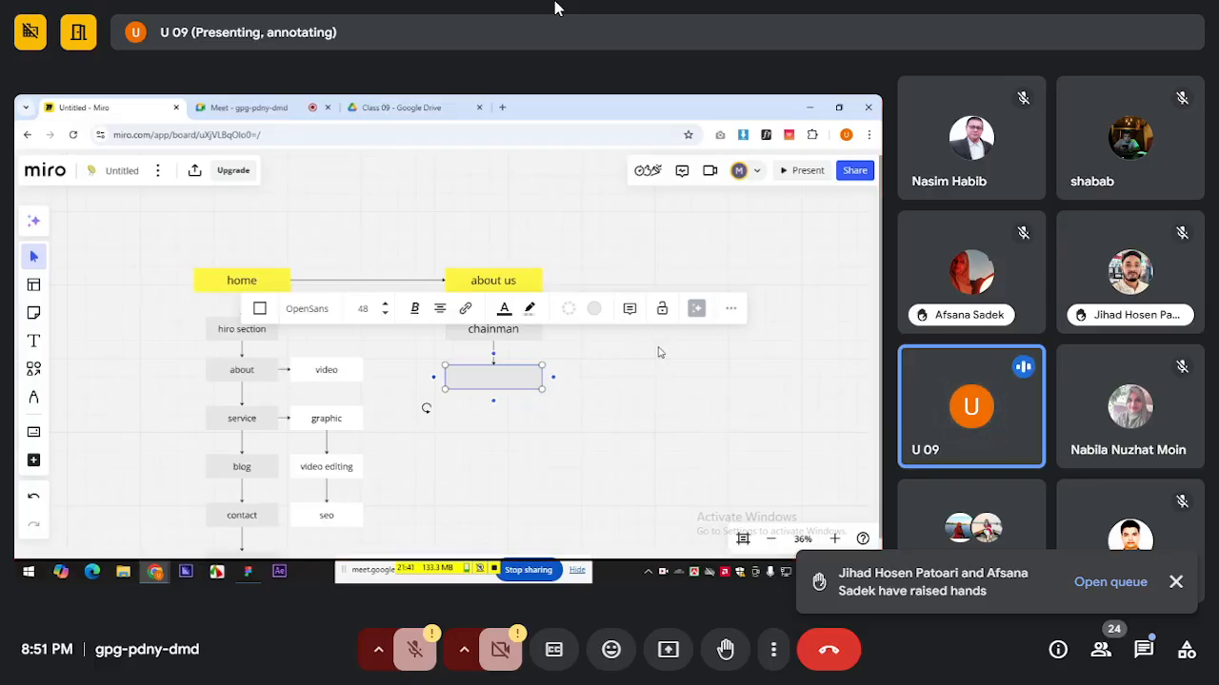
pyautogui.write('abou')
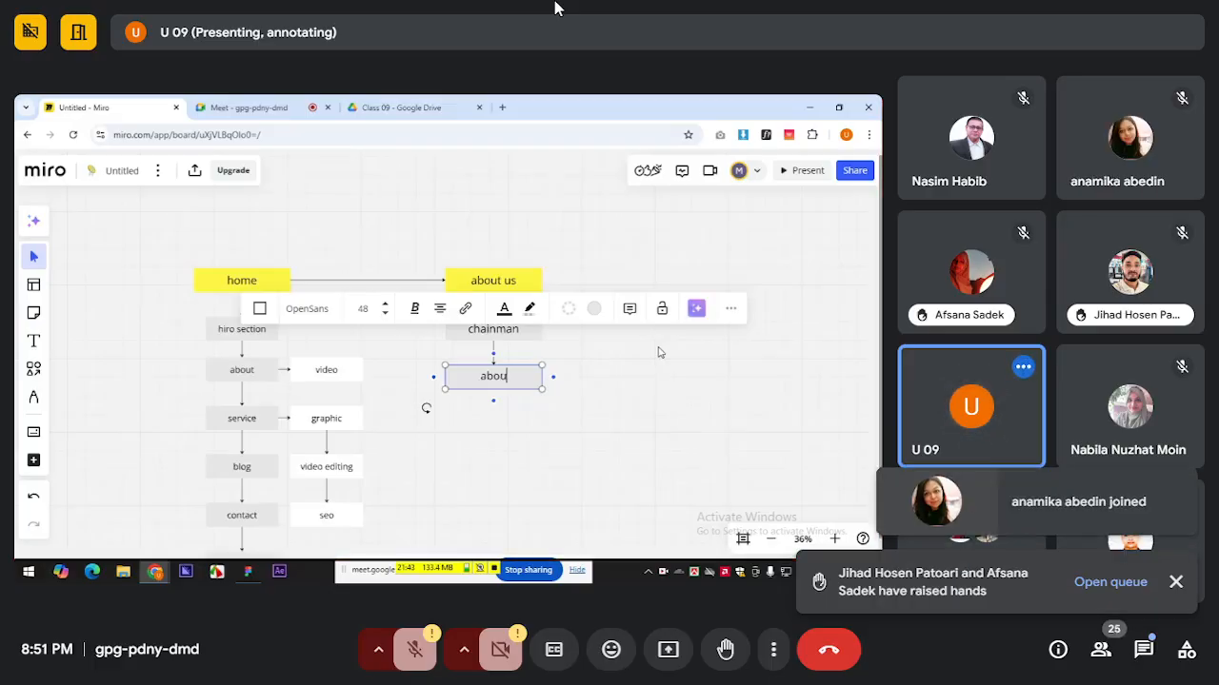
pyautogui.write('t company')
# Continue the about us column with connected boxes labelled "team" and "work process".
pyautogui.click(493, 401)
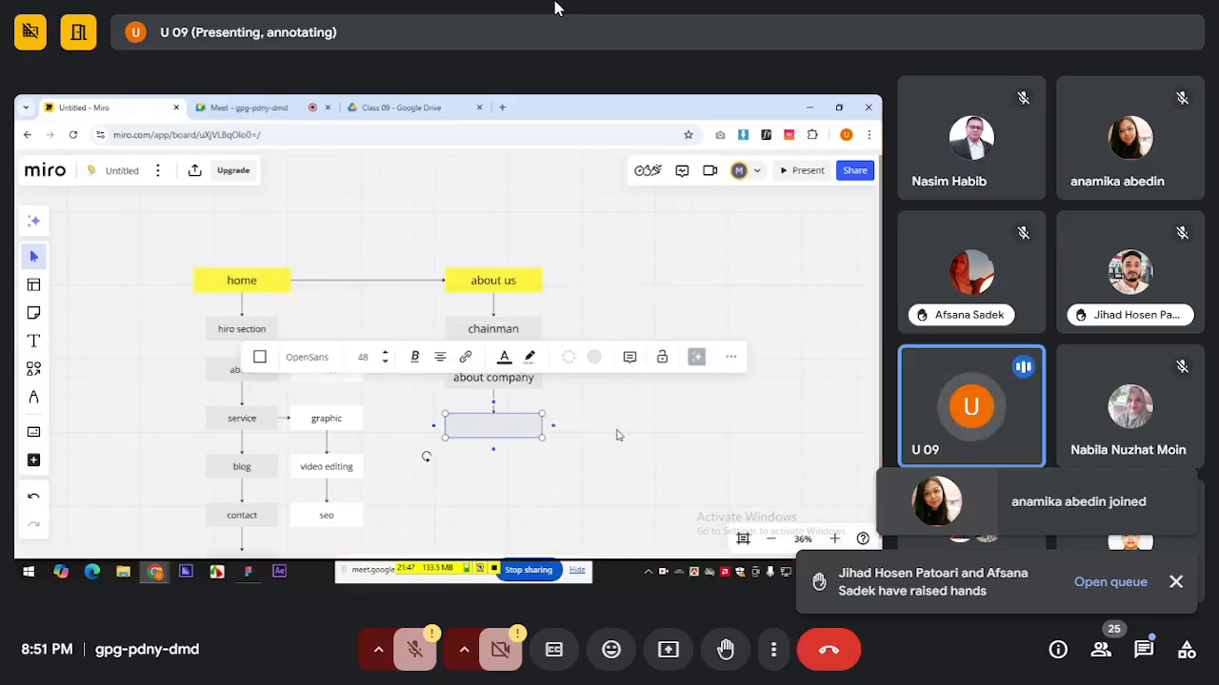
pyautogui.write('team')
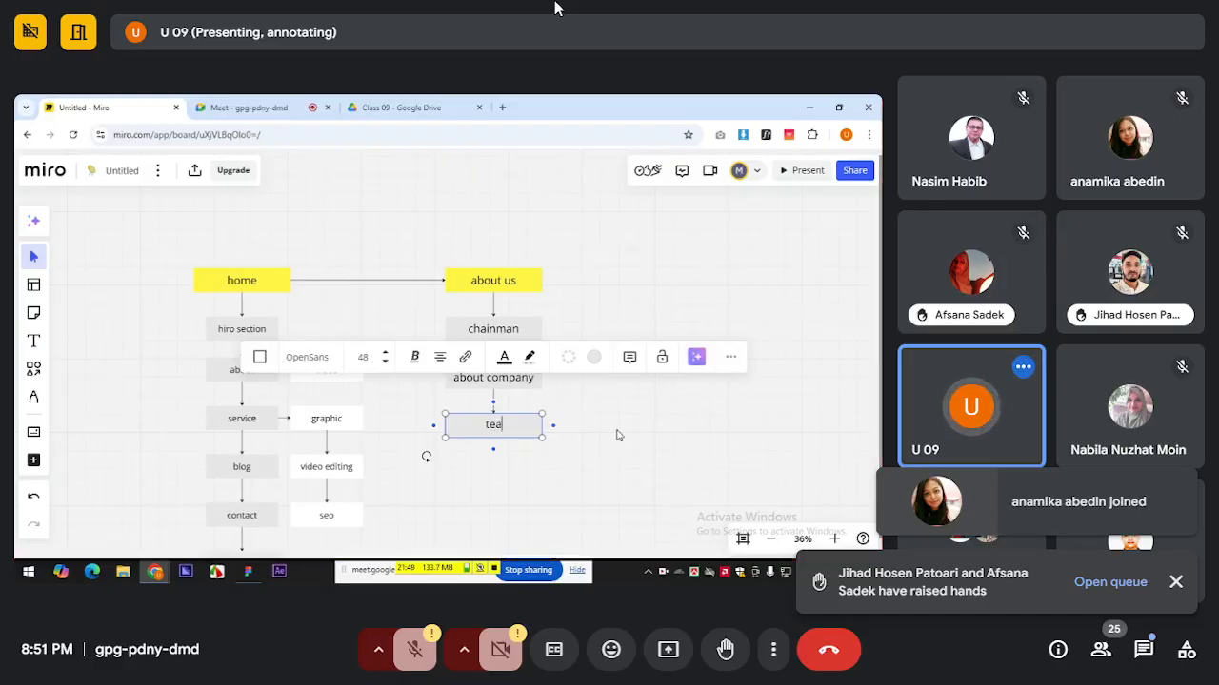
pyautogui.click(493, 449)
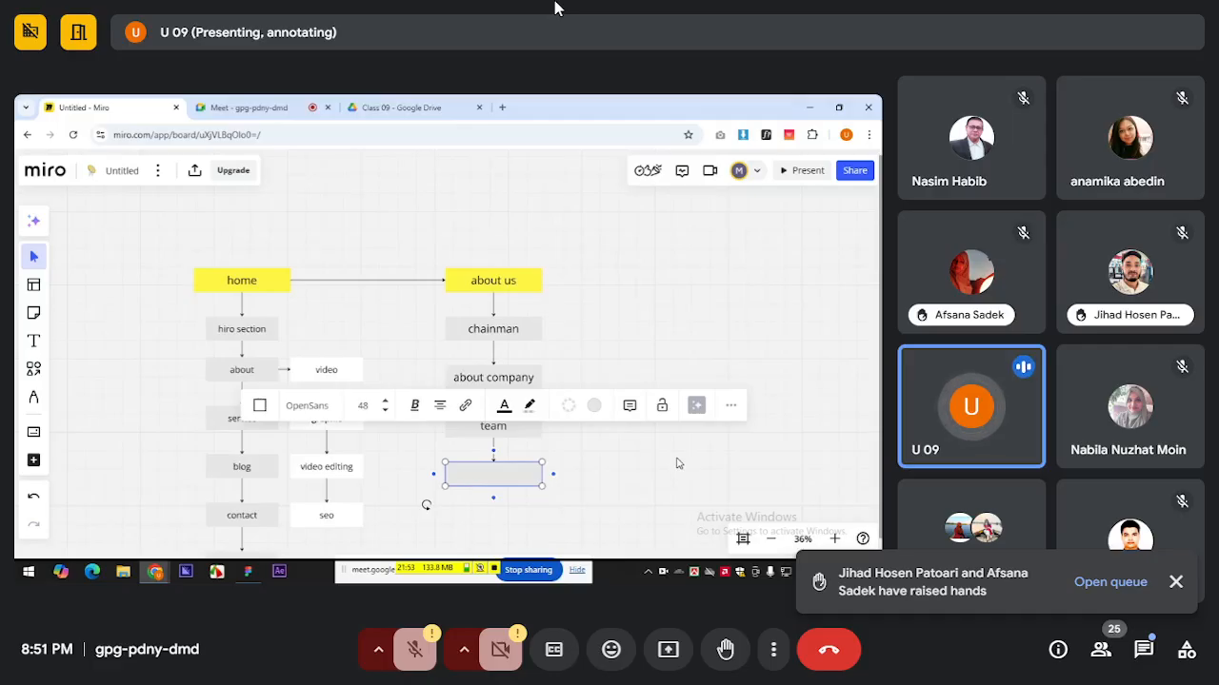
pyautogui.write('work process')
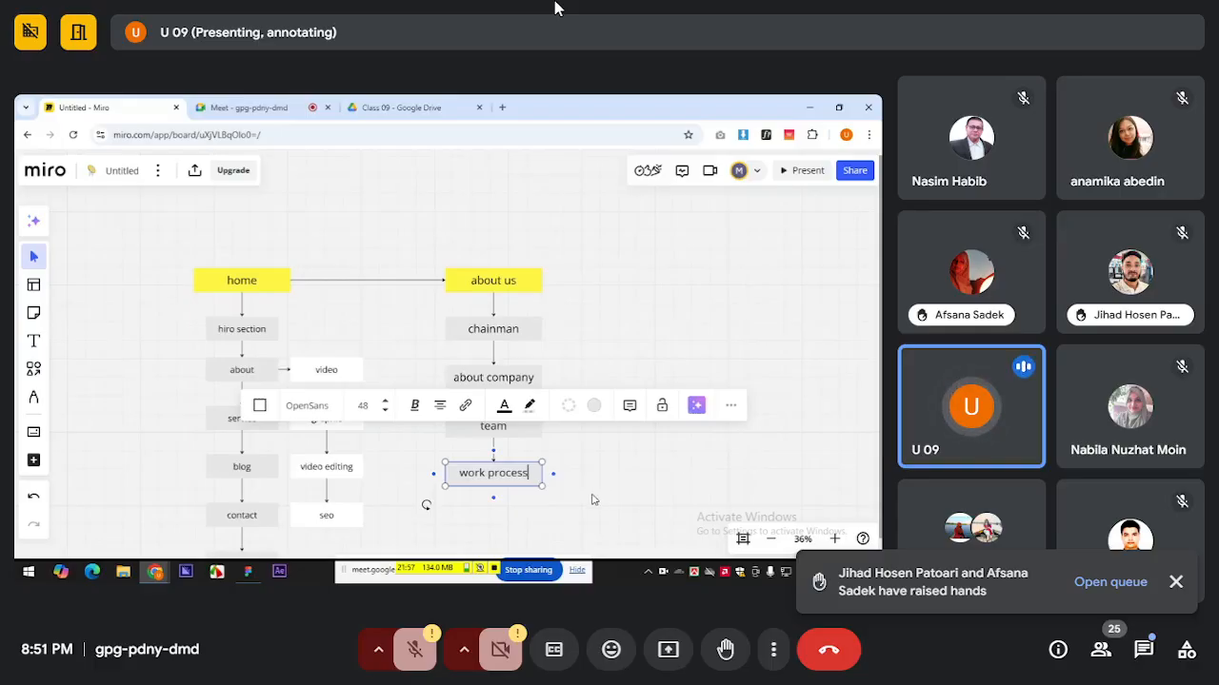
pyautogui.click(592, 498)
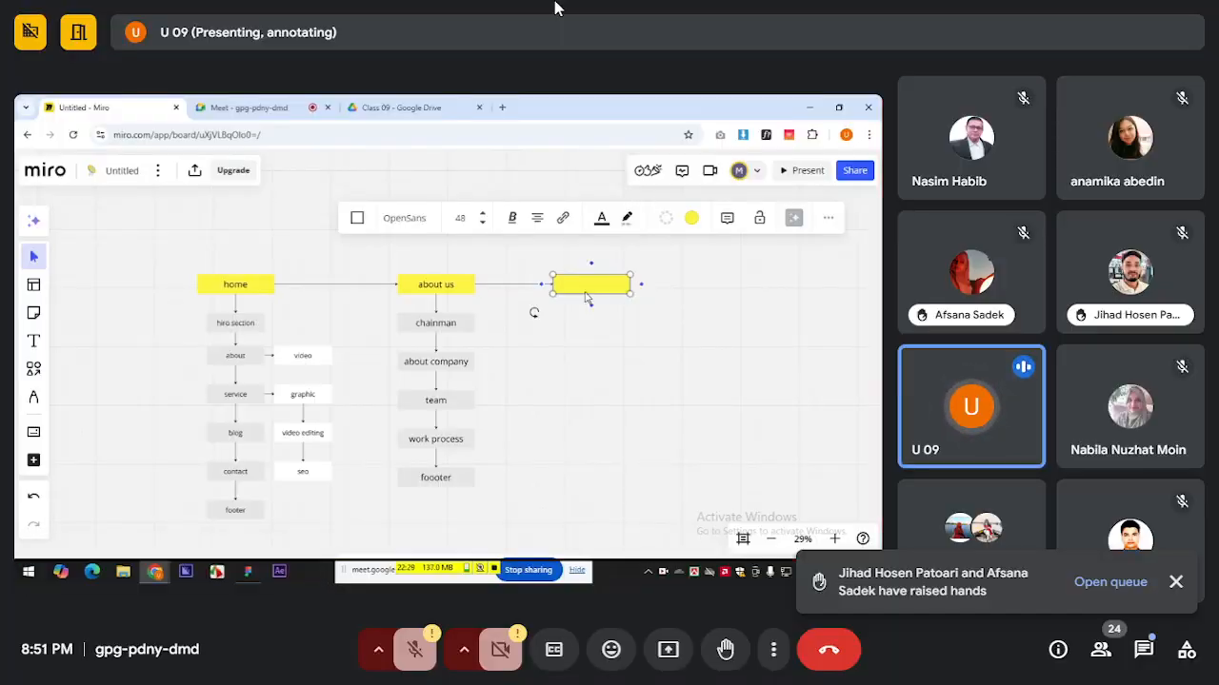
# Label the yellow box after about us "service" and add a connected light grey box below it.
pyautogui.write('service')
pyautogui.click(586, 349)
pyautogui.click(585, 287)
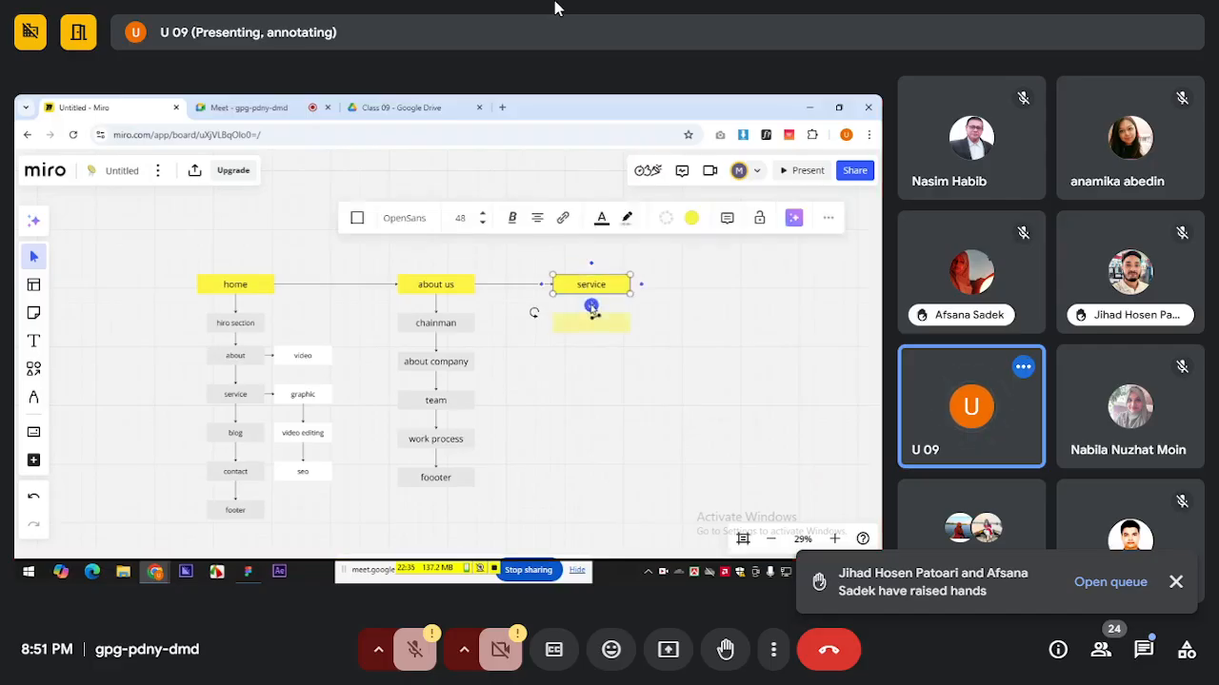
pyautogui.click(591, 306)
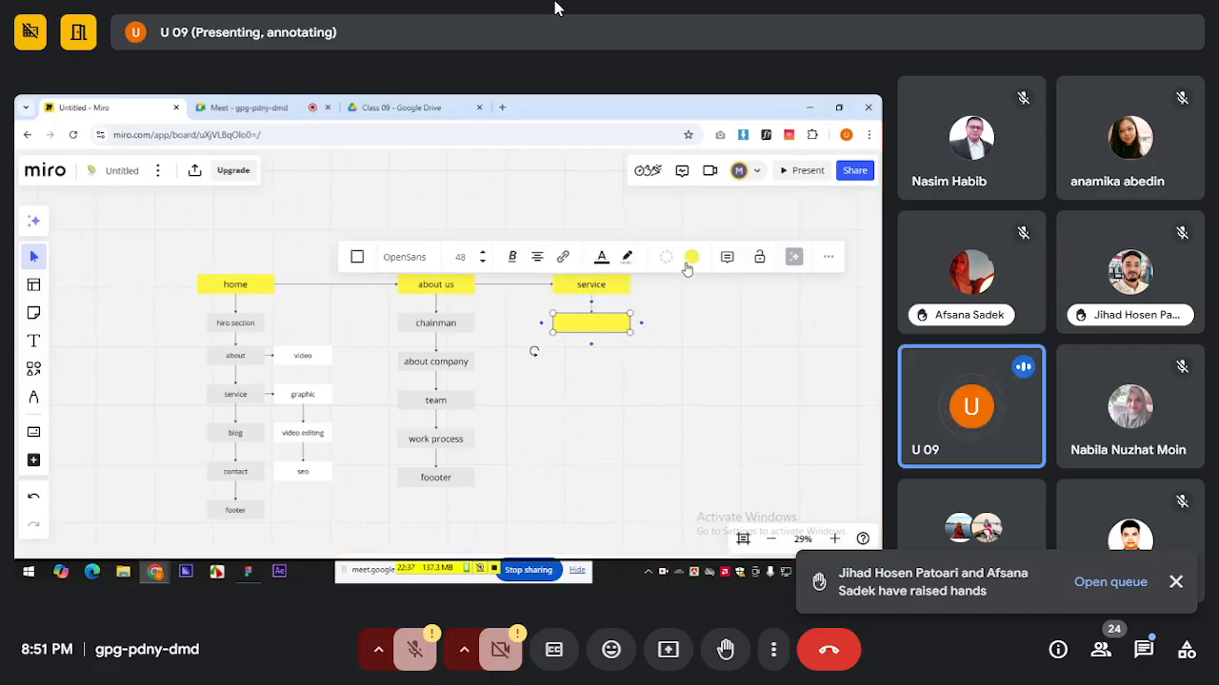
pyautogui.click(691, 257)
pyautogui.click(677, 353)
pyautogui.click(527, 404)
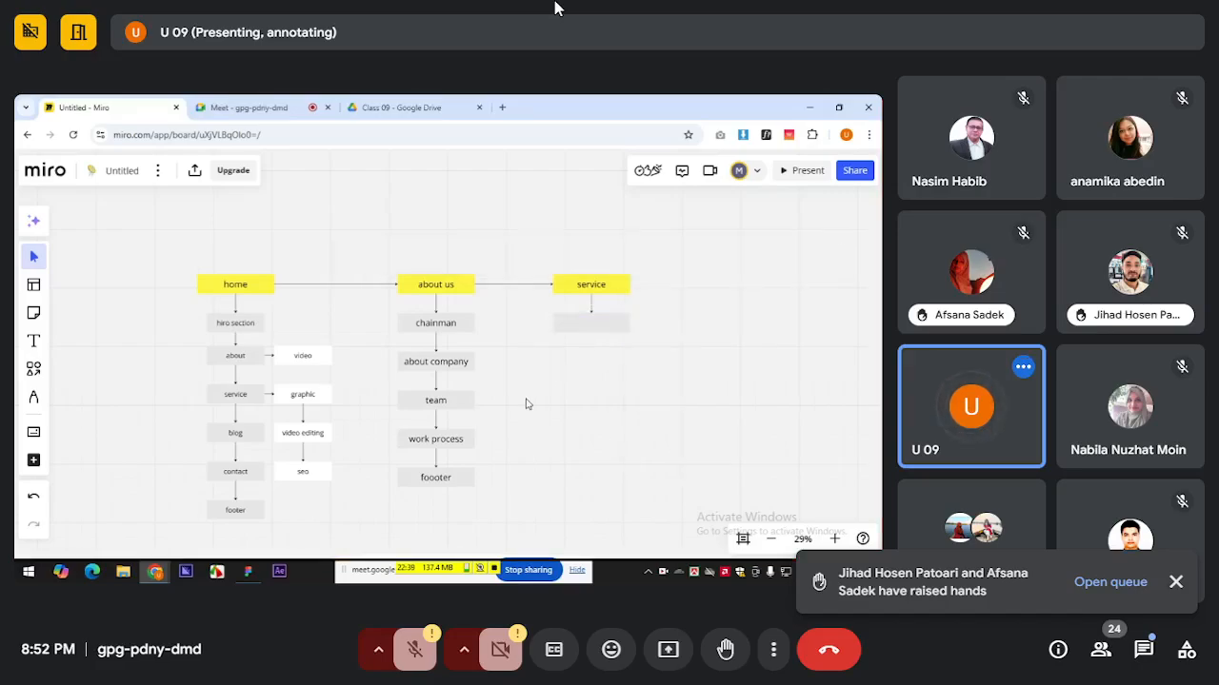
# Change the home, about us and service boxes to rounded rectangles.
pyautogui.moveTo(574, 420); pyautogui.dragTo(561, 398)
pyautogui.moveTo(141, 259); pyautogui.dragTo(626, 500)
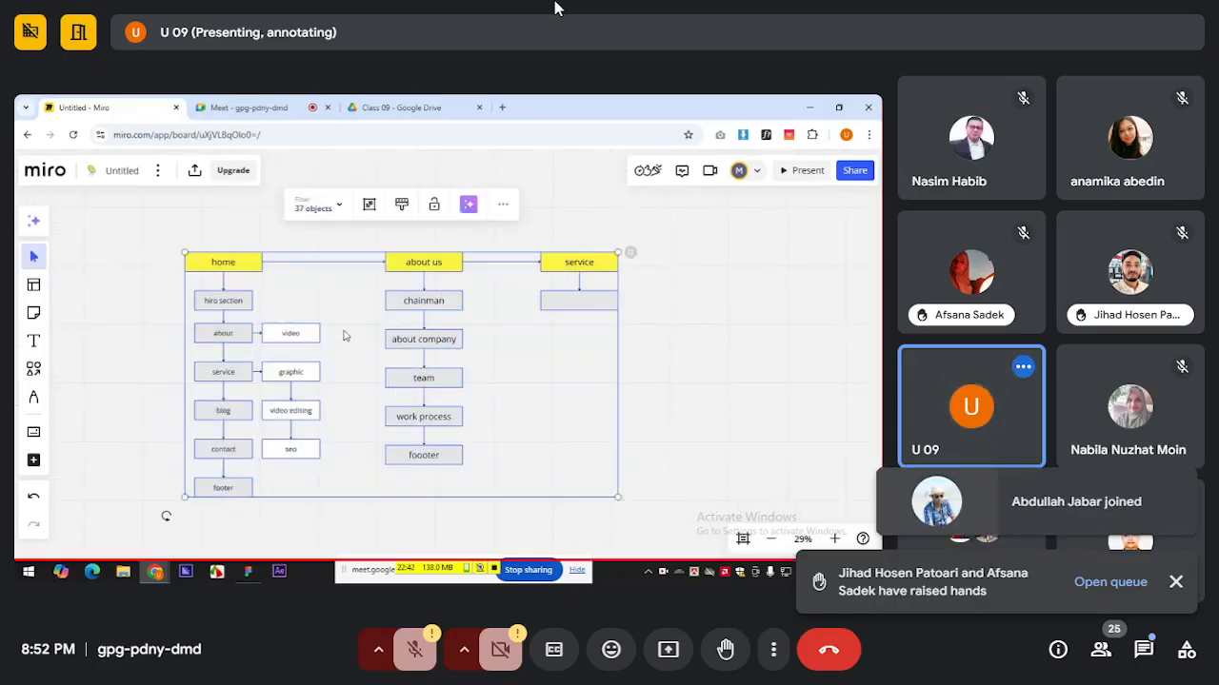
pyautogui.click(148, 255)
pyautogui.click(224, 267)
pyautogui.keyDown('shift'); pyautogui.click(398, 268); pyautogui.keyUp('shift')
pyautogui.keyDown('shift'); pyautogui.click(570, 266); pyautogui.keyUp('shift')
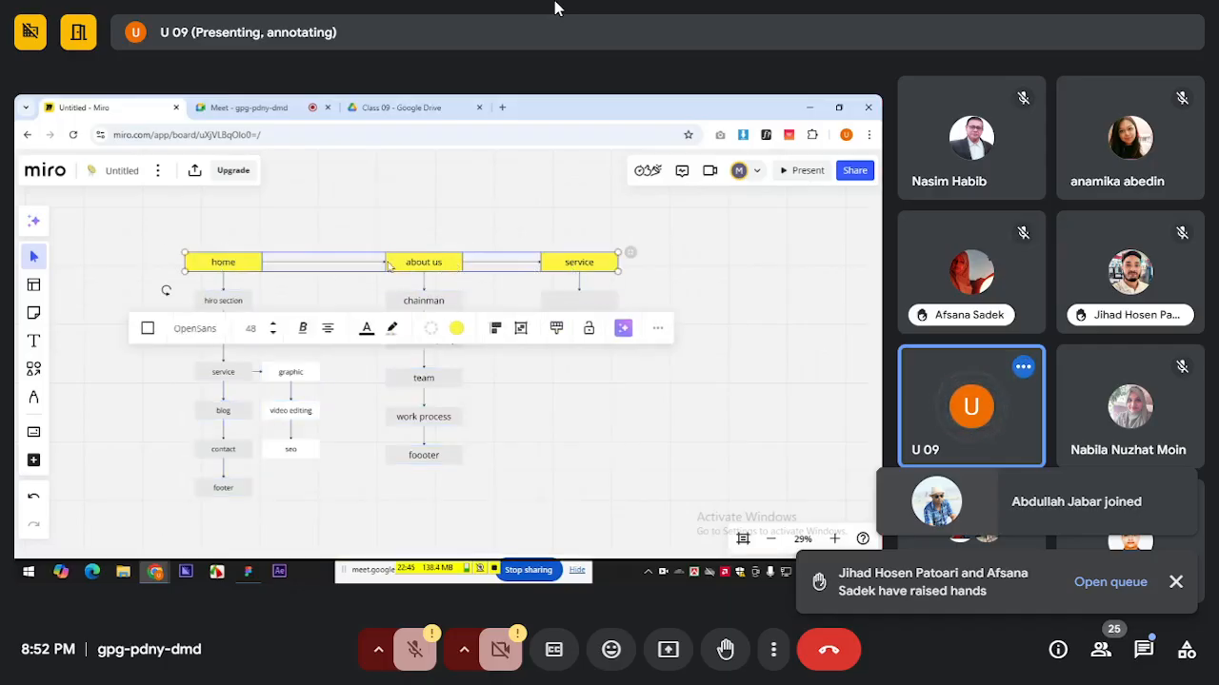
pyautogui.click(148, 327)
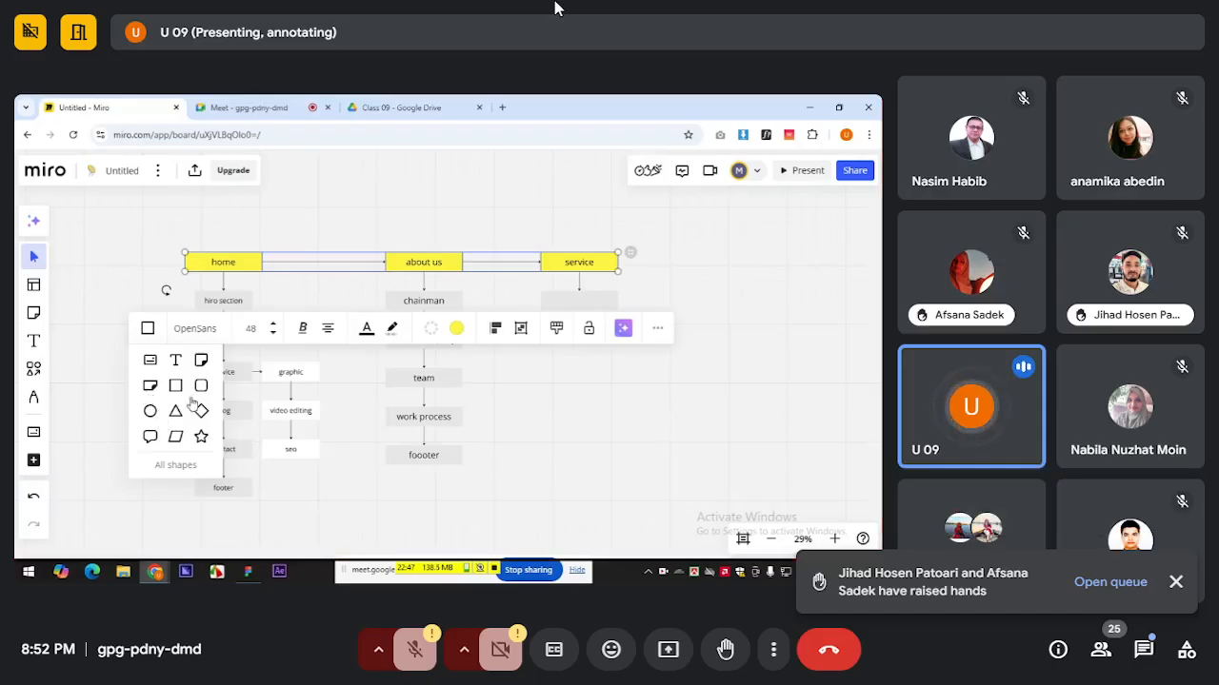
pyautogui.click(199, 387)
pyautogui.click(113, 281)
pyautogui.moveTo(353, 311); pyautogui.dragTo(383, 330)
pyautogui.moveTo(173, 264); pyautogui.dragTo(607, 303)
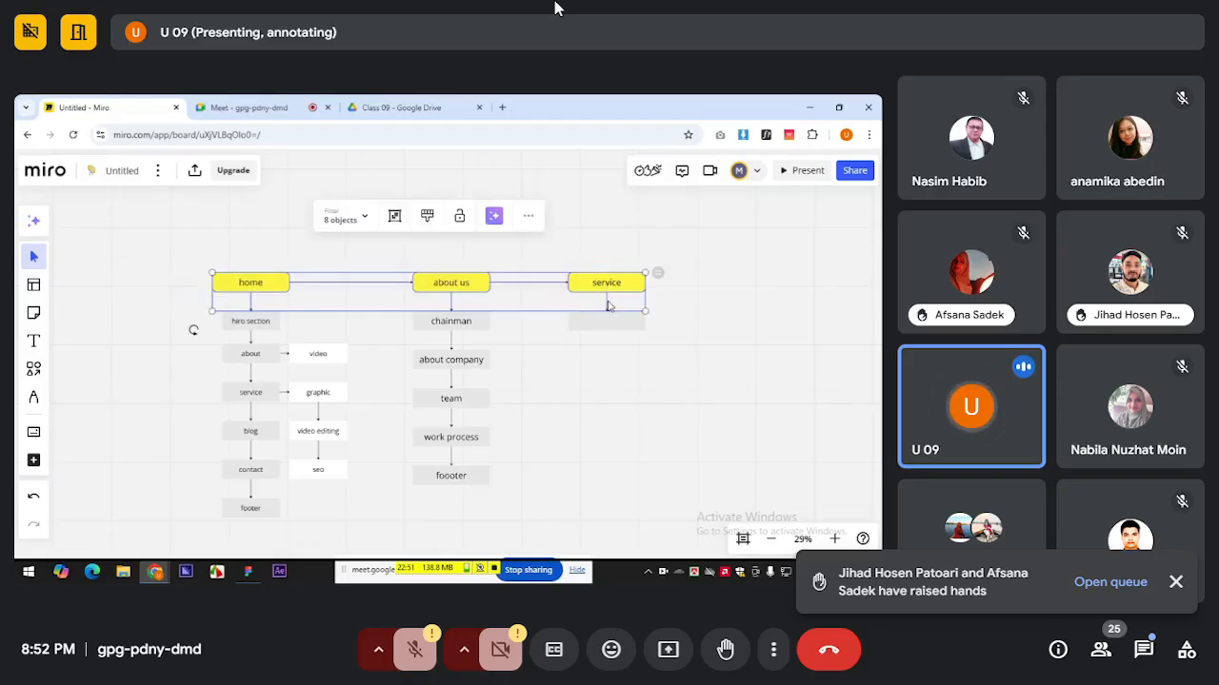
pyautogui.click(152, 301)
pyautogui.click(219, 287)
pyautogui.keyDown('shift'); pyautogui.click(426, 288); pyautogui.keyUp('shift')
pyautogui.keyDown('shift'); pyautogui.click(604, 290); pyautogui.keyUp('shift')
pyautogui.click(252, 294)
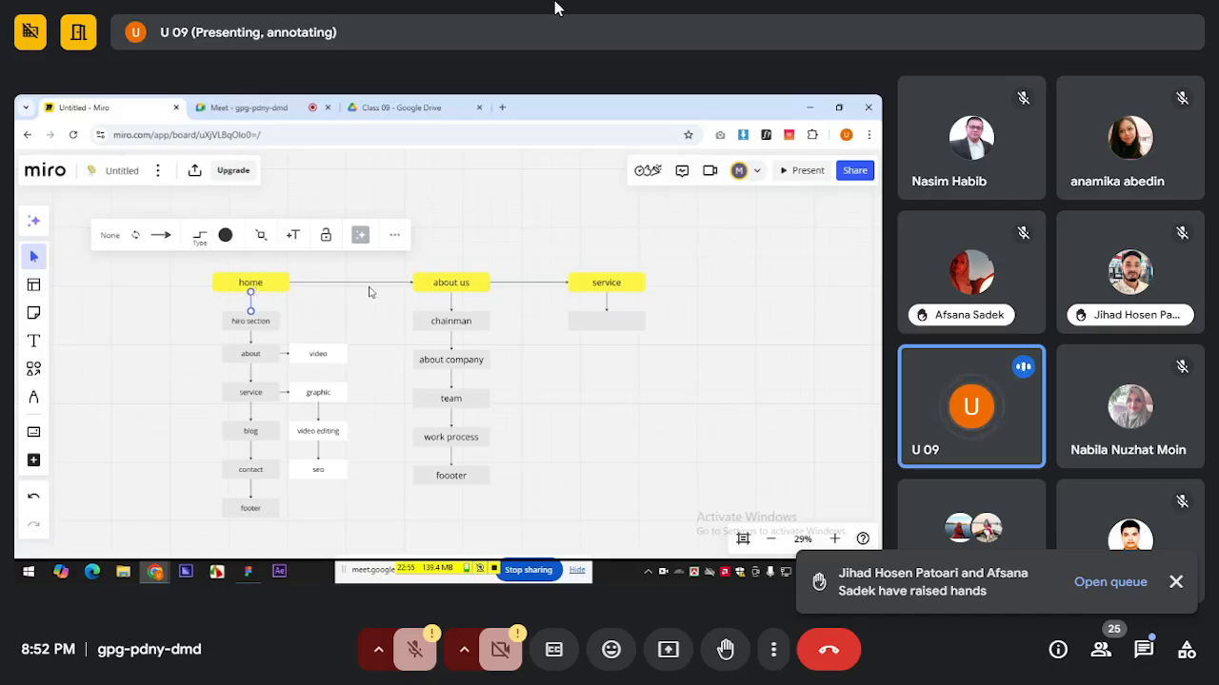
pyautogui.click(312, 283)
# Give the yellow home, about us and service boxes a grey border.
pyautogui.click(275, 284)
pyautogui.keyDown('shift'); pyautogui.click(421, 296); pyautogui.keyUp('shift')
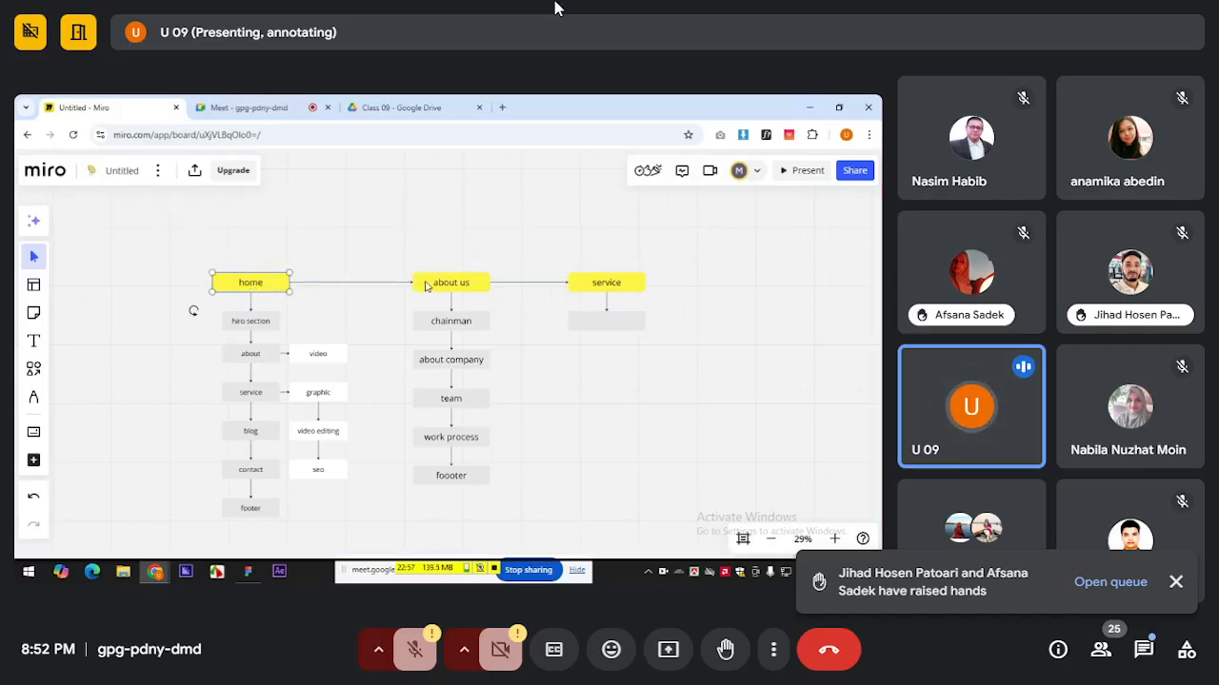
pyautogui.keyDown('shift'); pyautogui.click(584, 285); pyautogui.keyUp('shift')
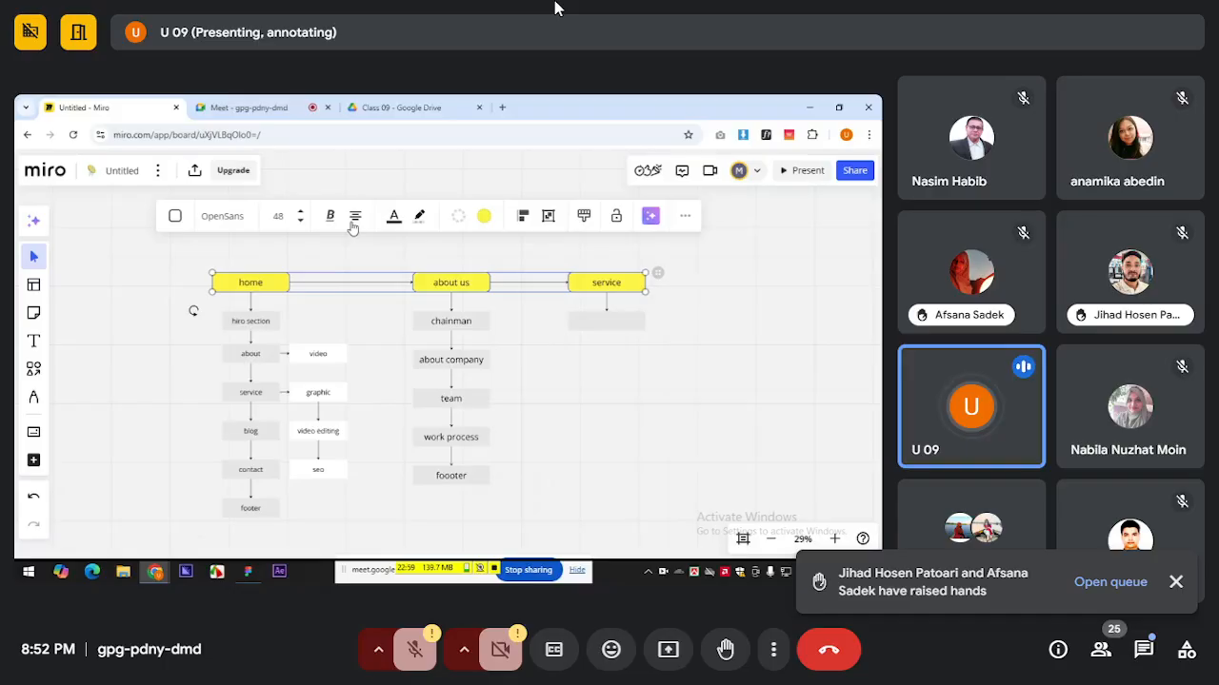
pyautogui.click(459, 218)
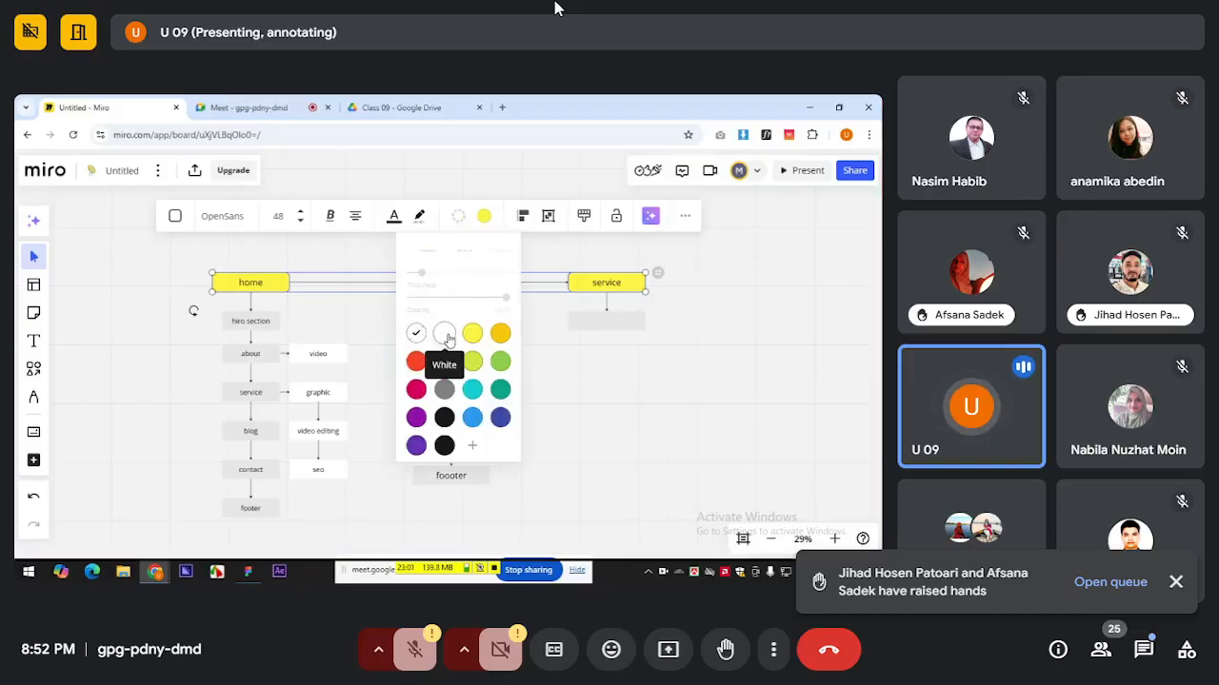
pyautogui.click(394, 217)
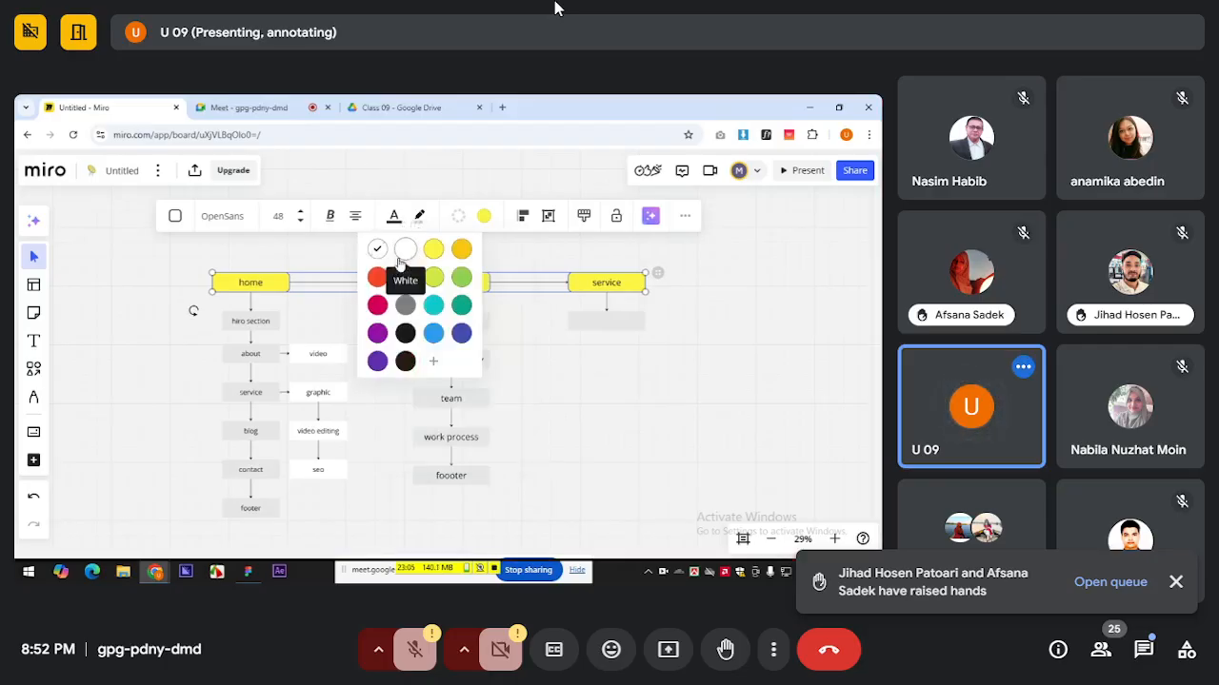
pyautogui.click(459, 226)
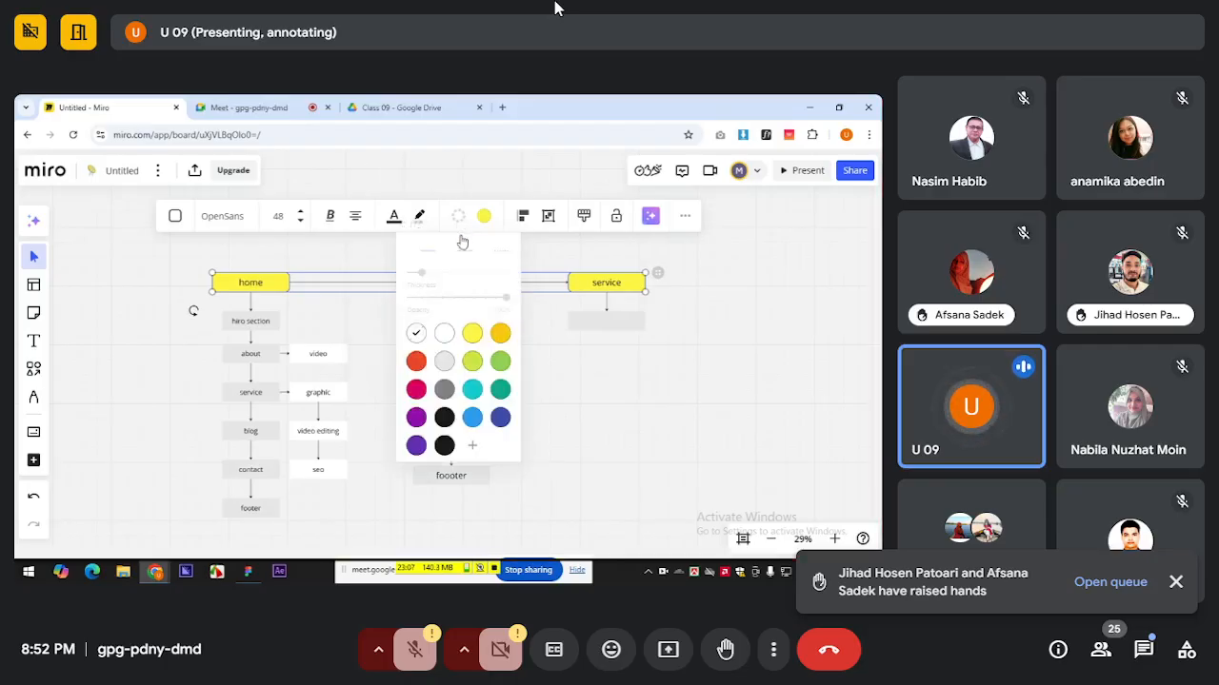
pyautogui.click(443, 419)
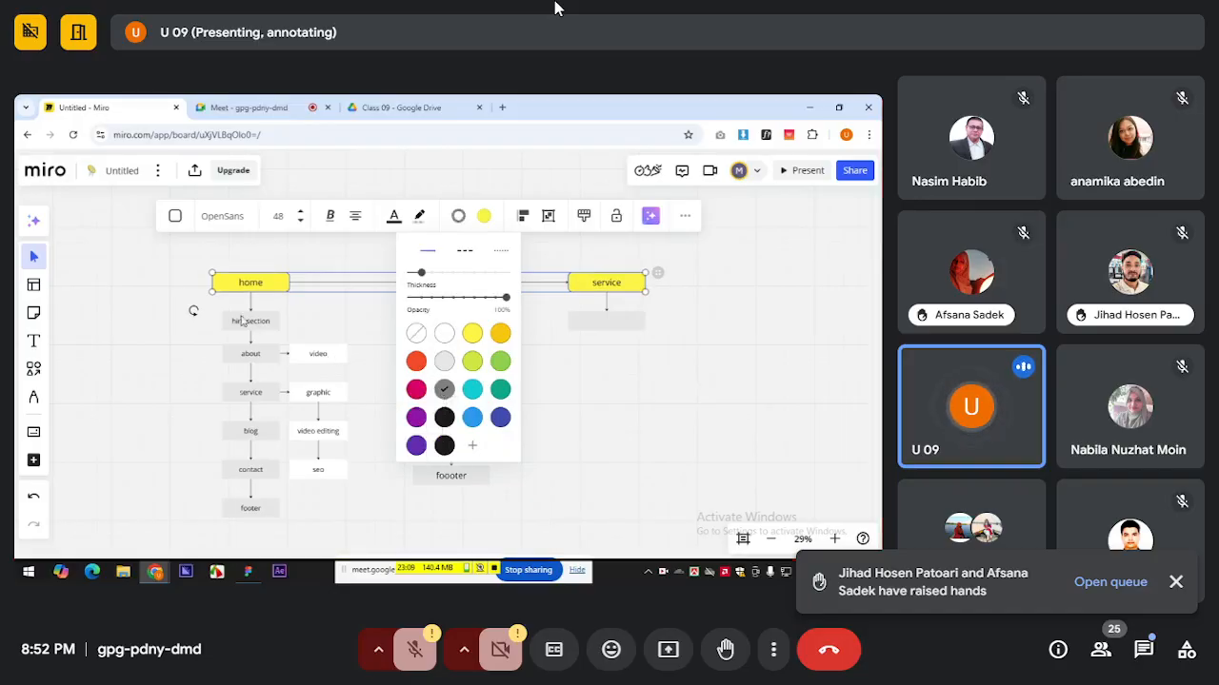
pyautogui.click(195, 402)
pyautogui.moveTo(574, 481)
pyautogui.mouseDown()
pyautogui.moveTo(580, 438)
pyautogui.moveTo(580, 471)
pyautogui.mouseUp()
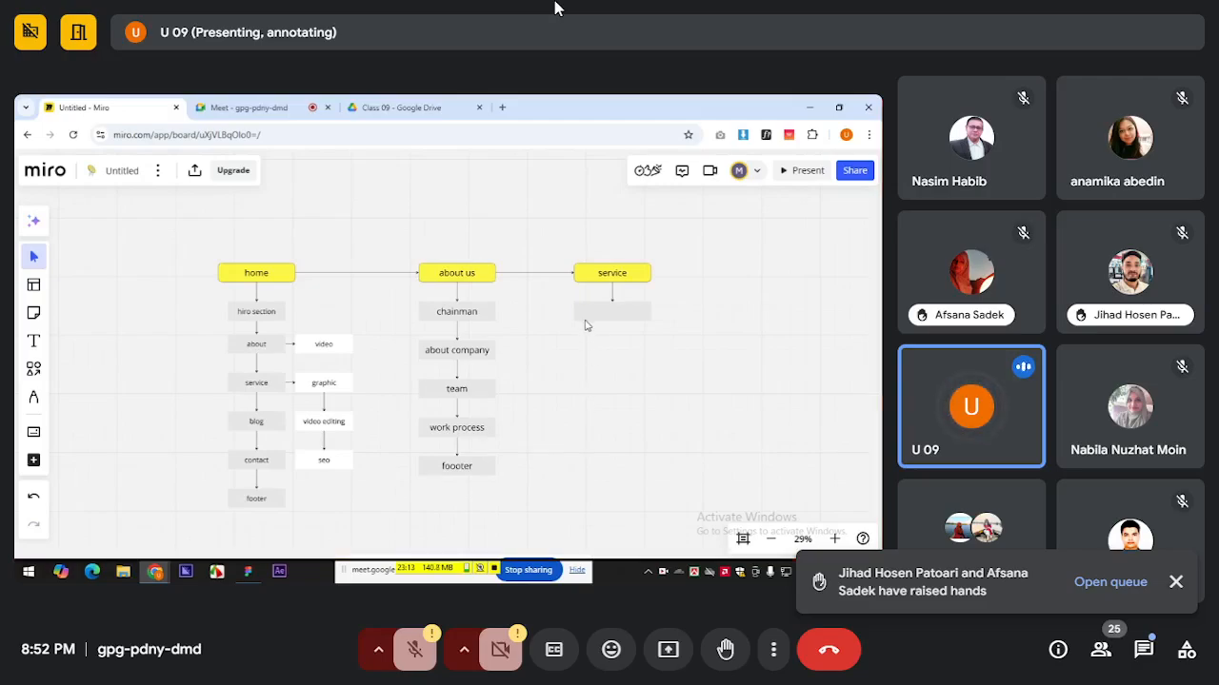
# Label the empty grey box under service "all service".
pyautogui.click(595, 317)
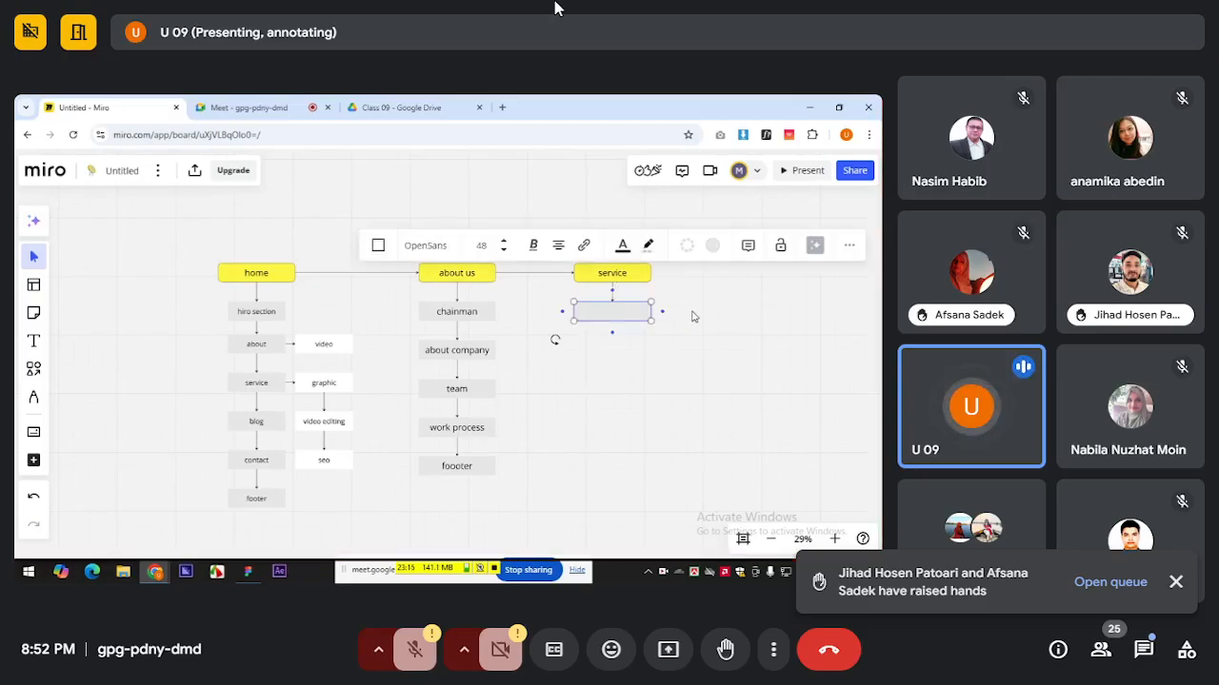
pyautogui.scroll(2, 675, 313)
pyautogui.scroll(-2, 675, 313)
pyautogui.moveTo(584, 384); pyautogui.dragTo(549, 411)
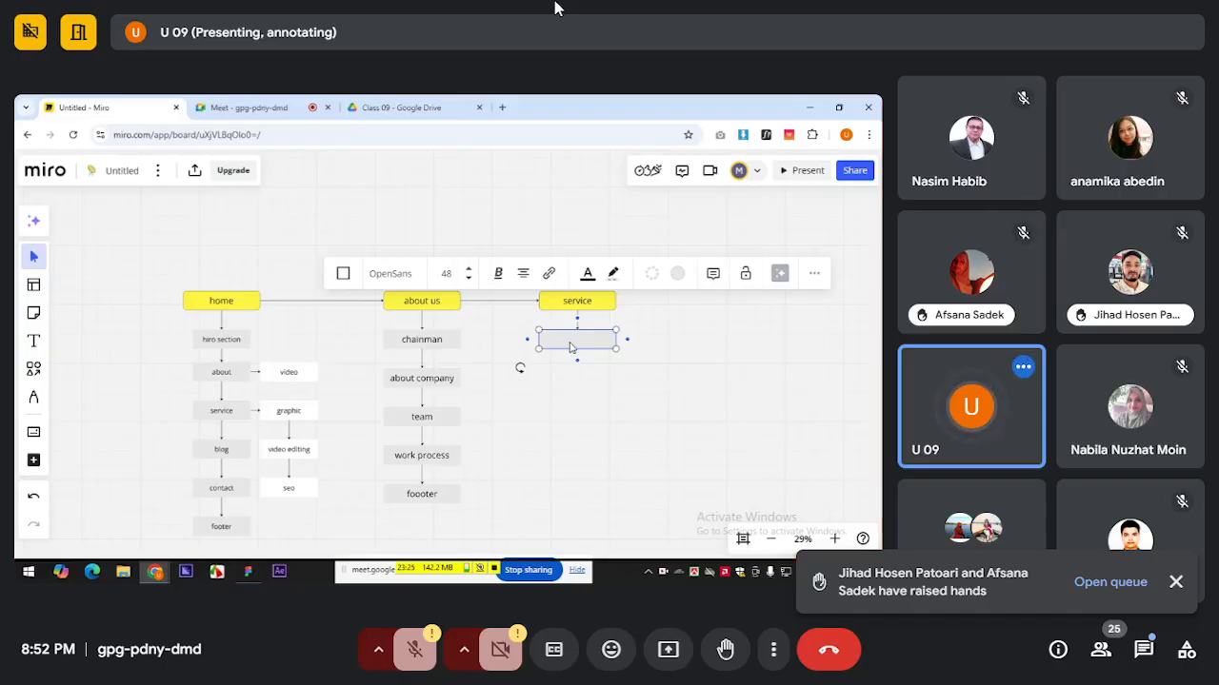
pyautogui.write('all servic')
pyautogui.press('BackSpace')
pyautogui.write('vice')
pyautogui.click(576, 386)
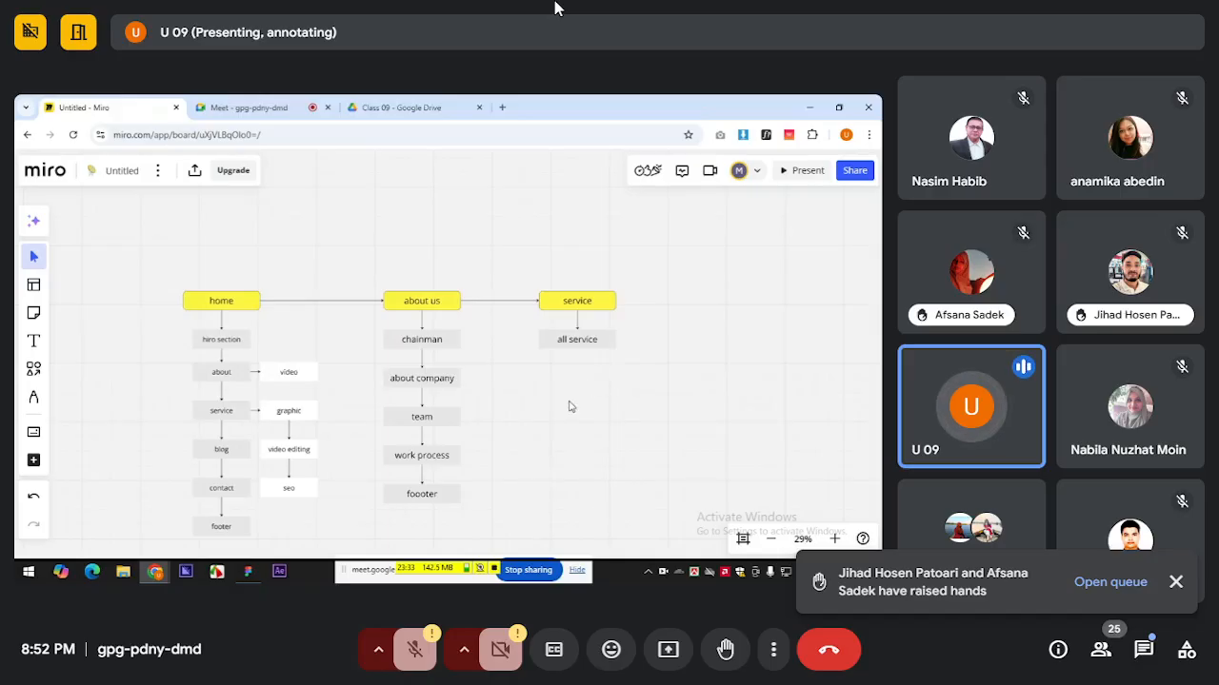
pyautogui.moveTo(570, 406); pyautogui.dragTo(519, 384)
pyautogui.click(535, 320)
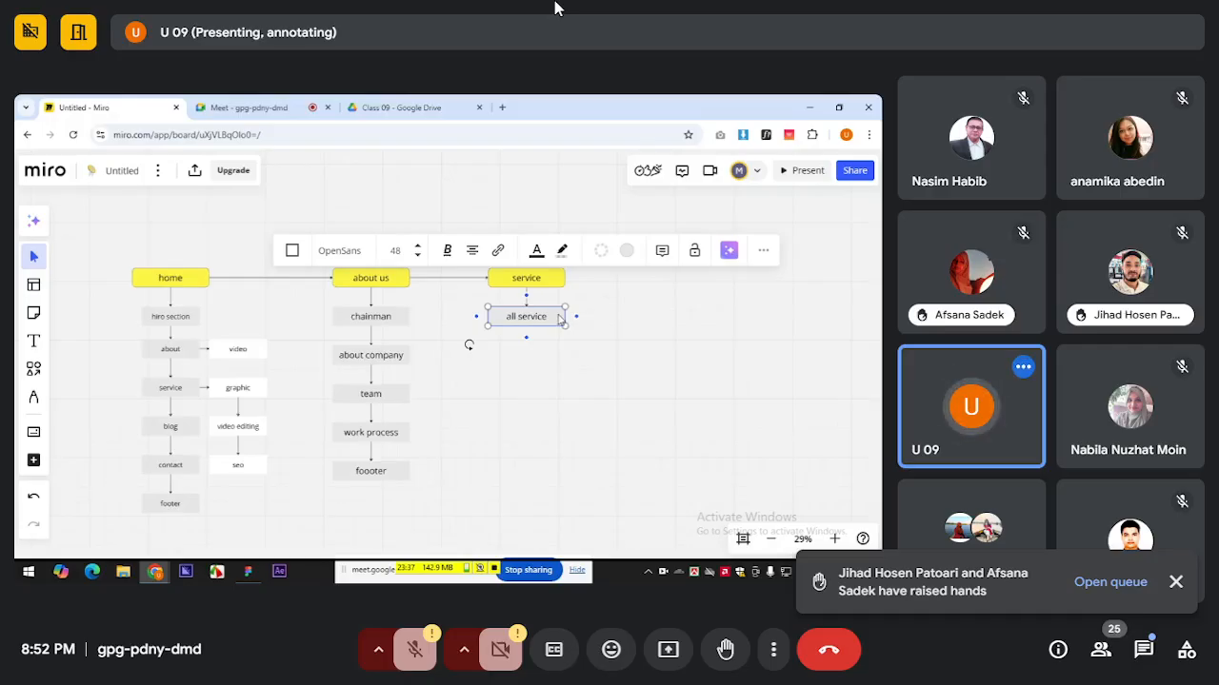
pyautogui.doubleClick(521, 316)
pyautogui.click(520, 316)
pyautogui.moveTo(516, 316); pyautogui.dragTo(507, 318)
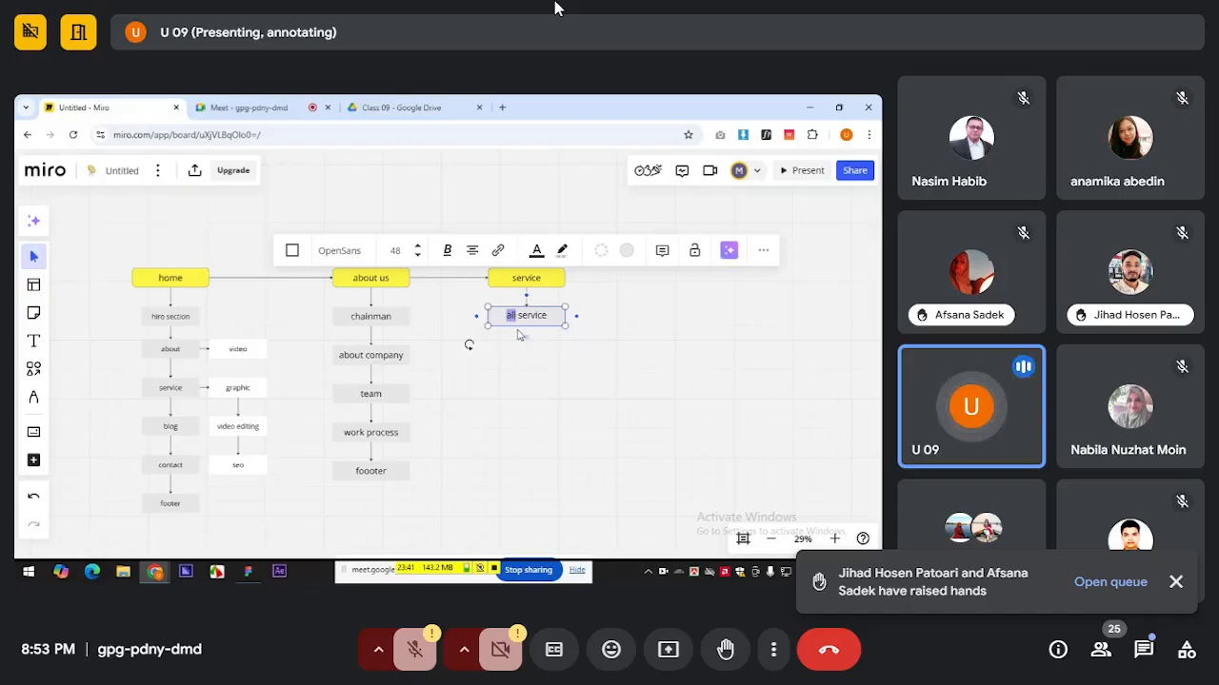
pyautogui.click(502, 341)
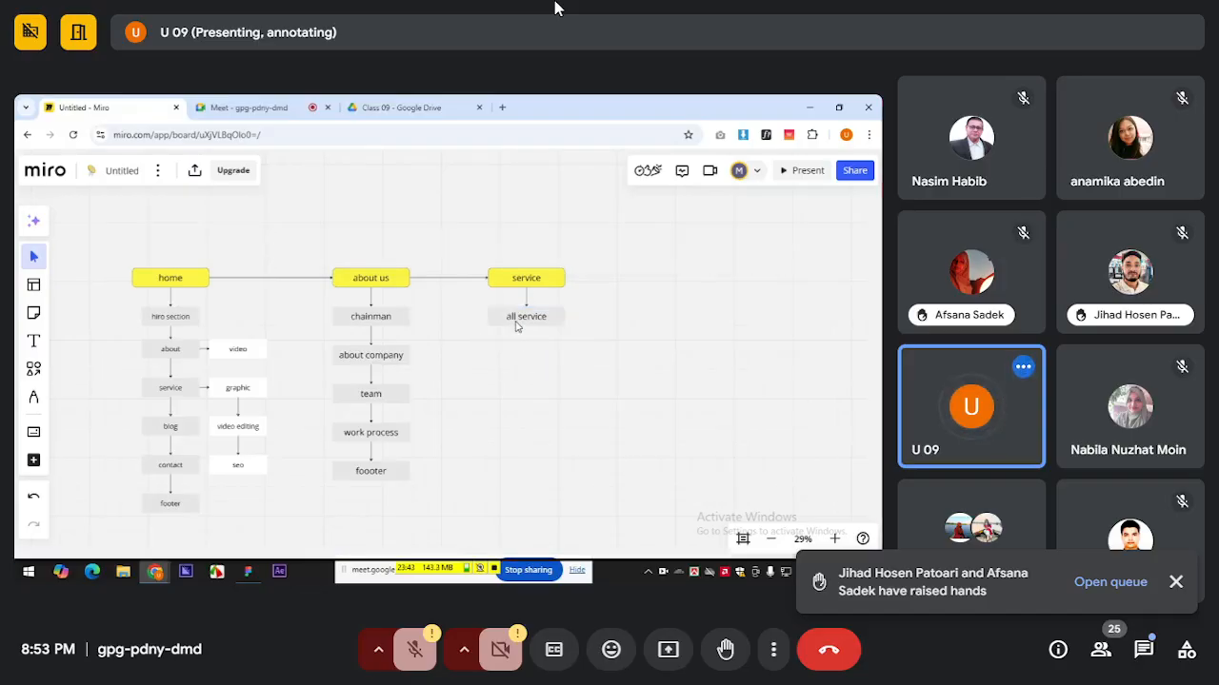
# Add a connected box labelled "recent projects" below all service.
pyautogui.click(517, 324)
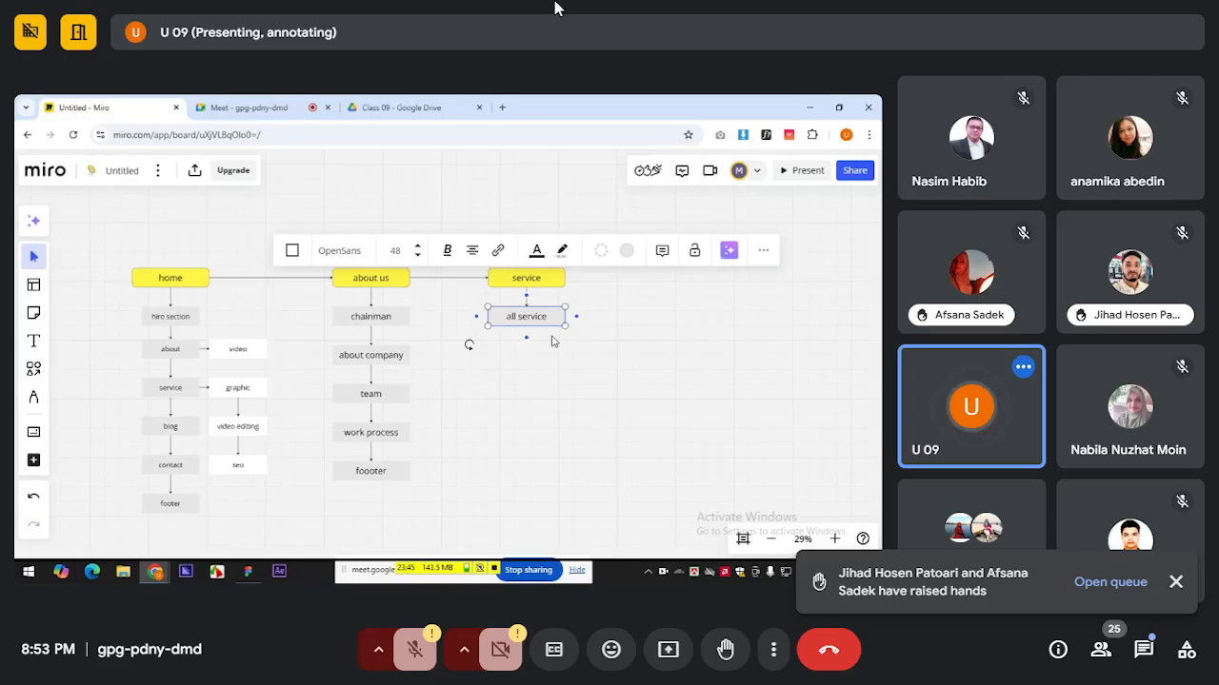
pyautogui.click(526, 338)
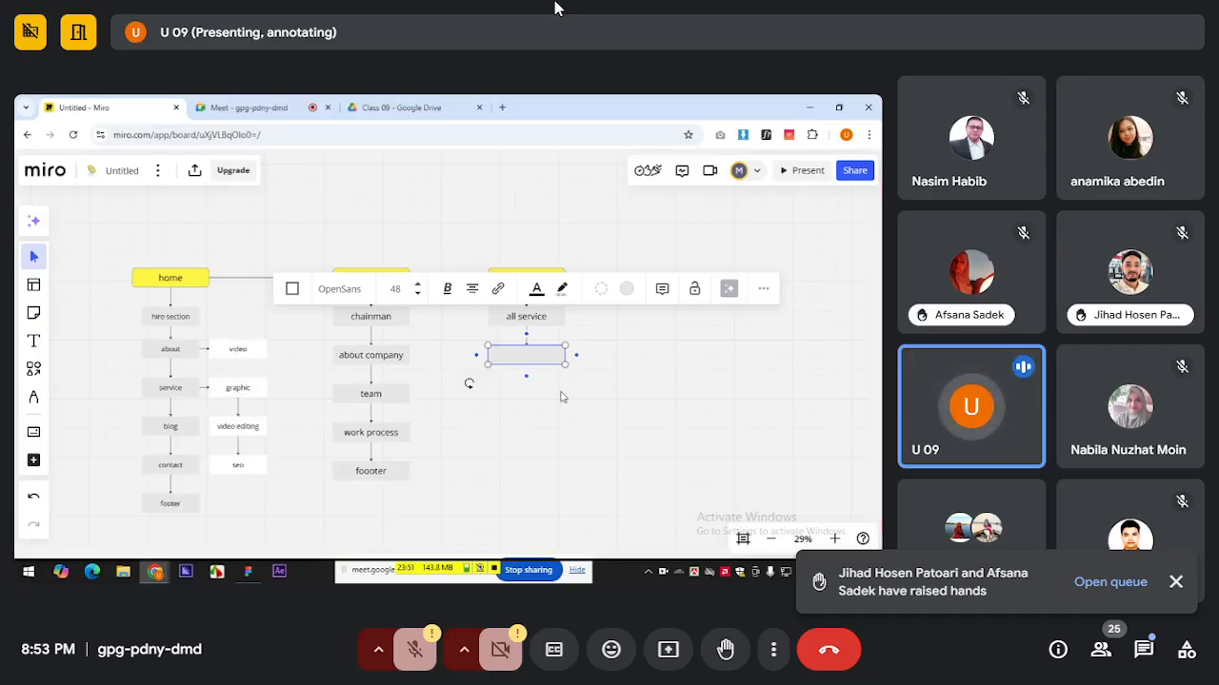
pyautogui.scroll(1, 516, 371)
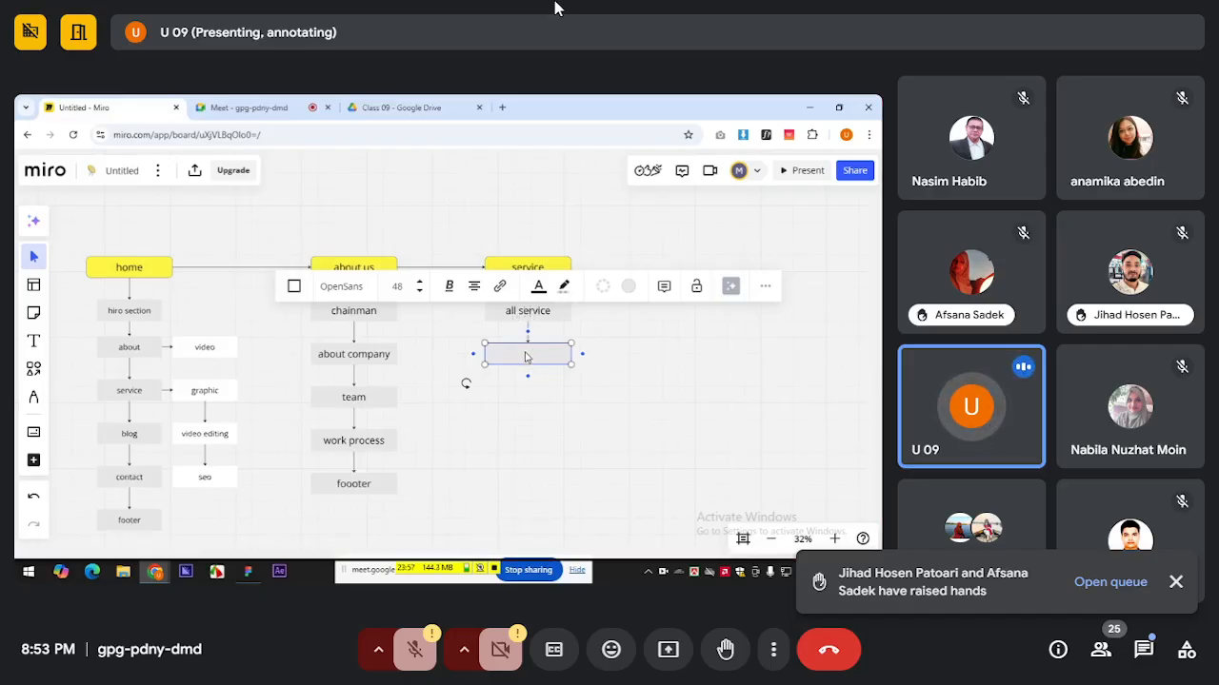
pyautogui.write('recent projec')
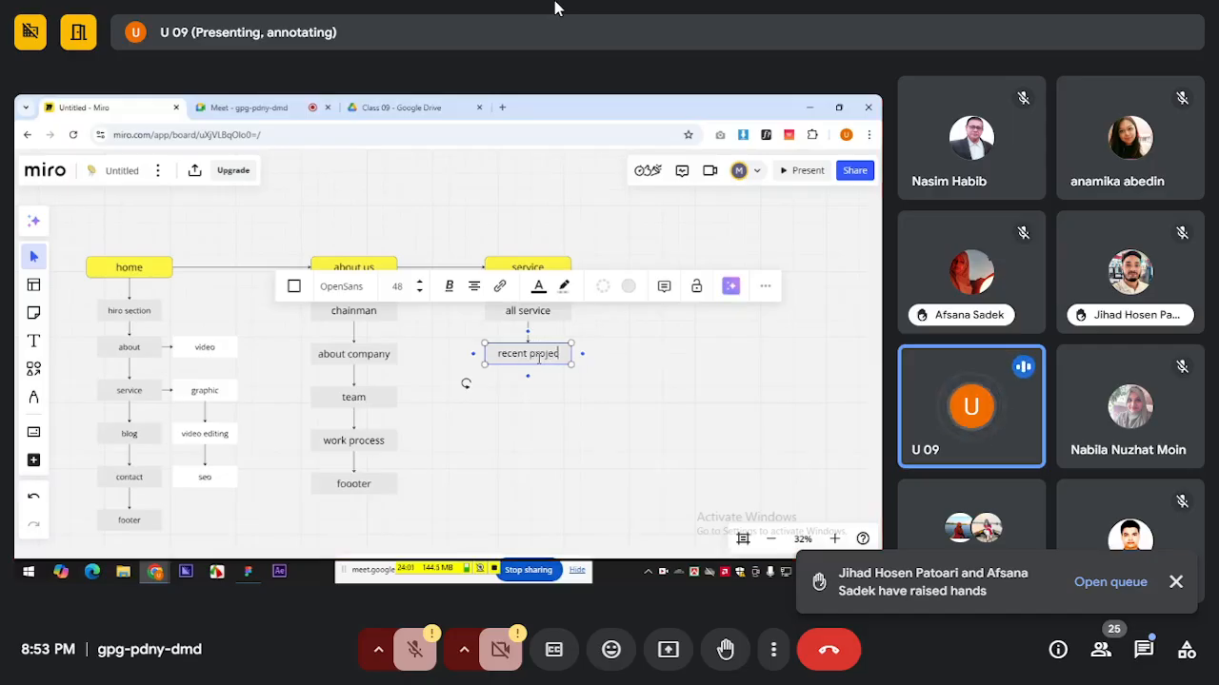
pyautogui.write('ts')
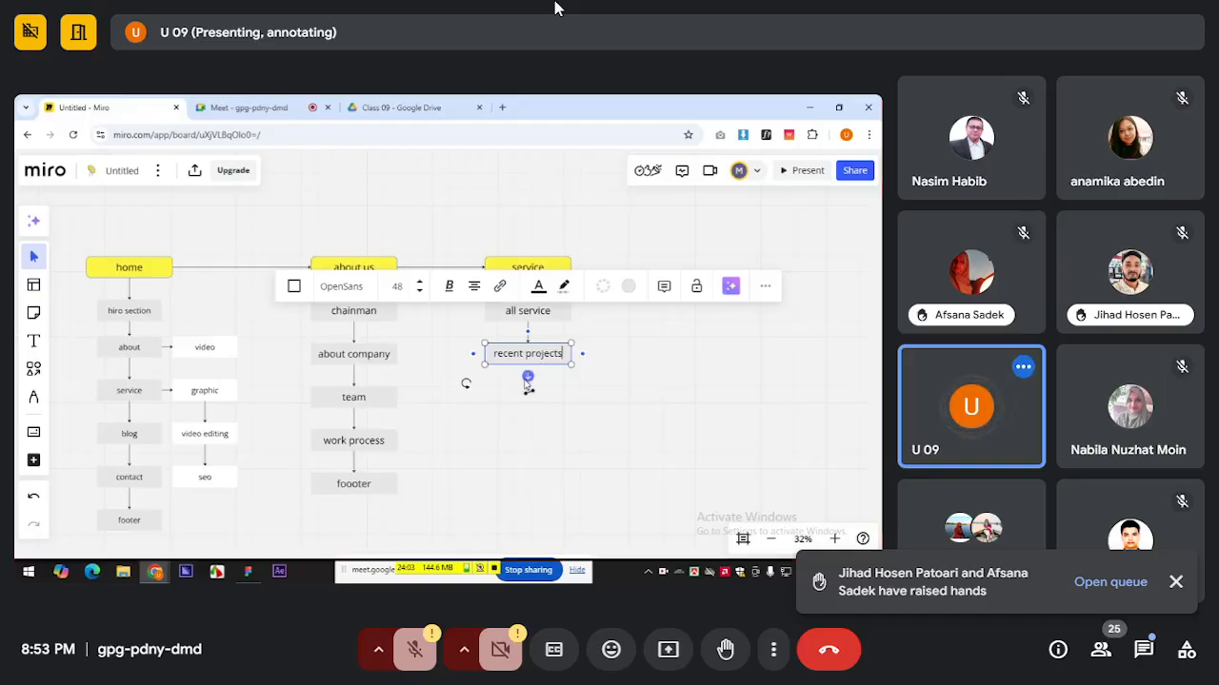
# Add a connected box labelled "work process" below recent projects in the service column.
pyautogui.click(527, 377)
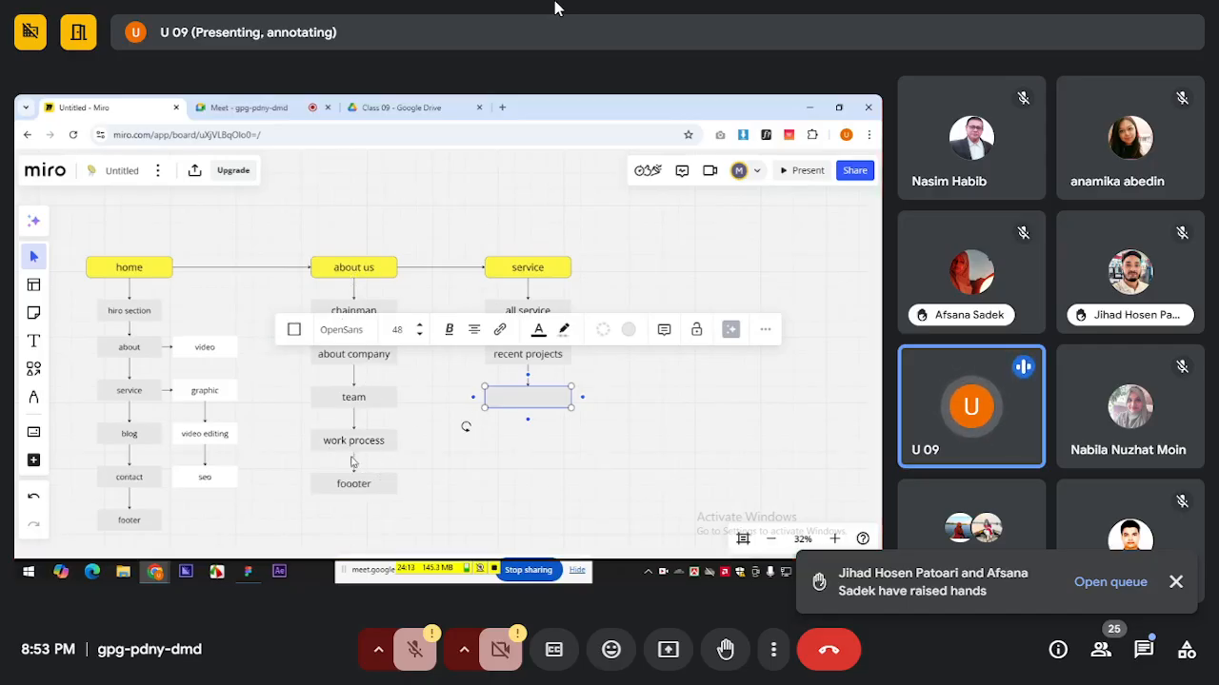
pyautogui.write('wo')
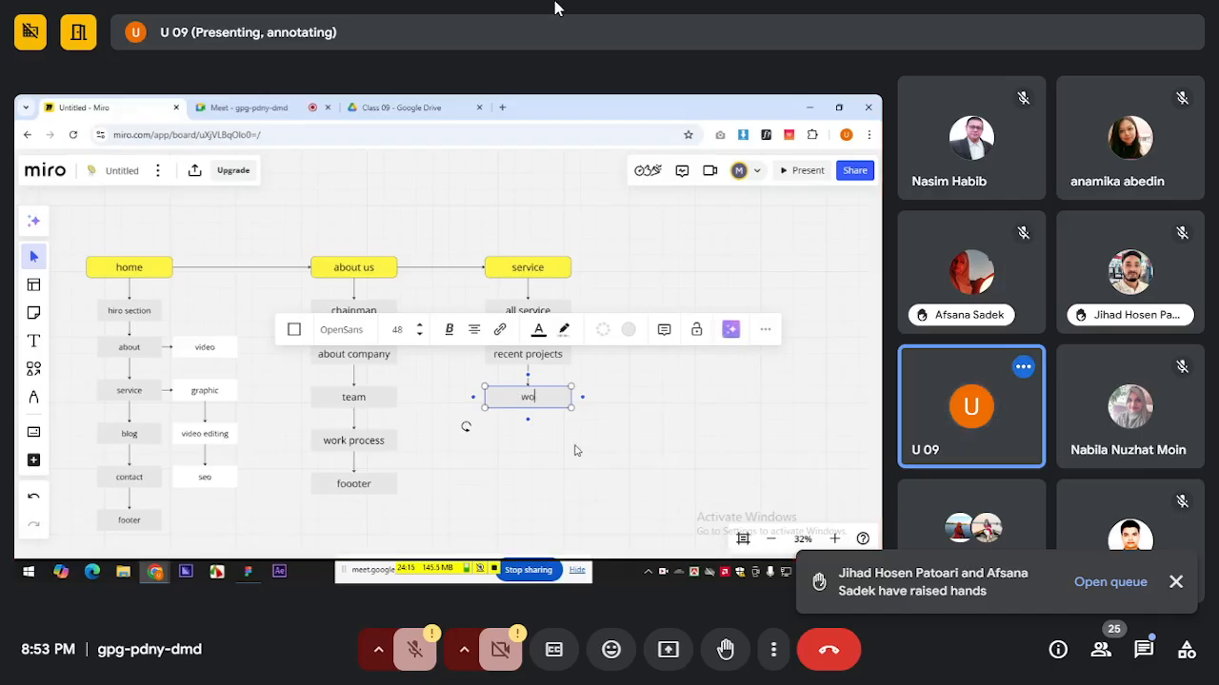
pyautogui.write('rk pro')
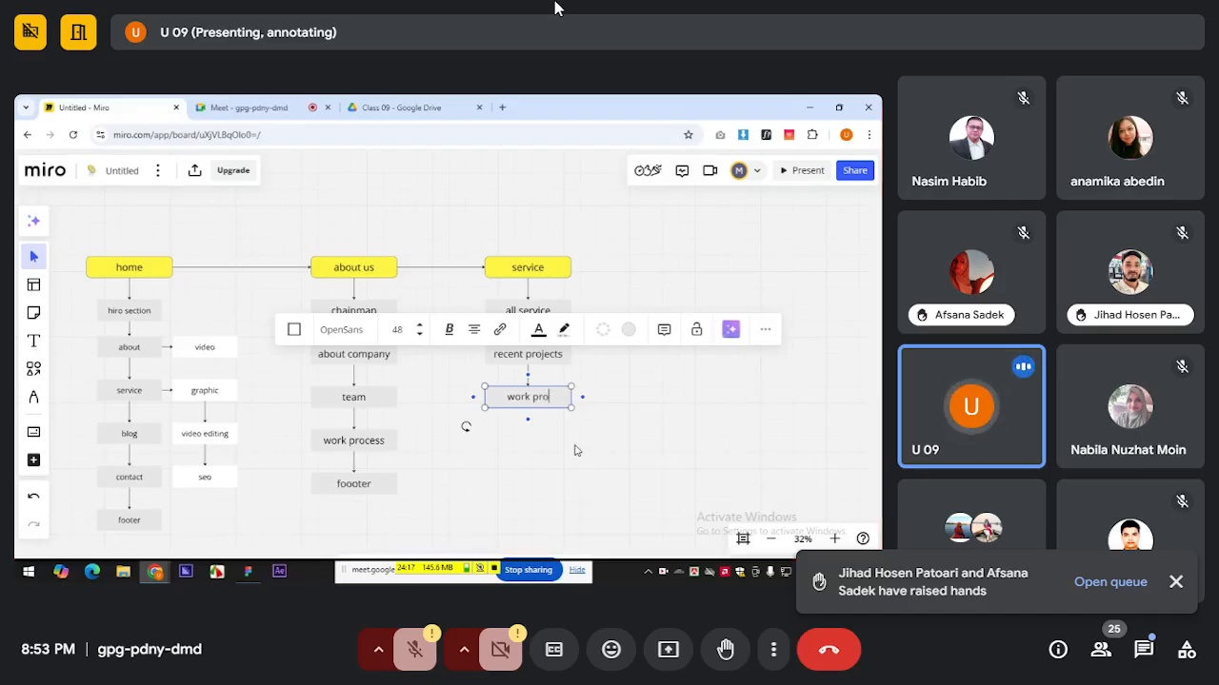
pyautogui.write('ccess')
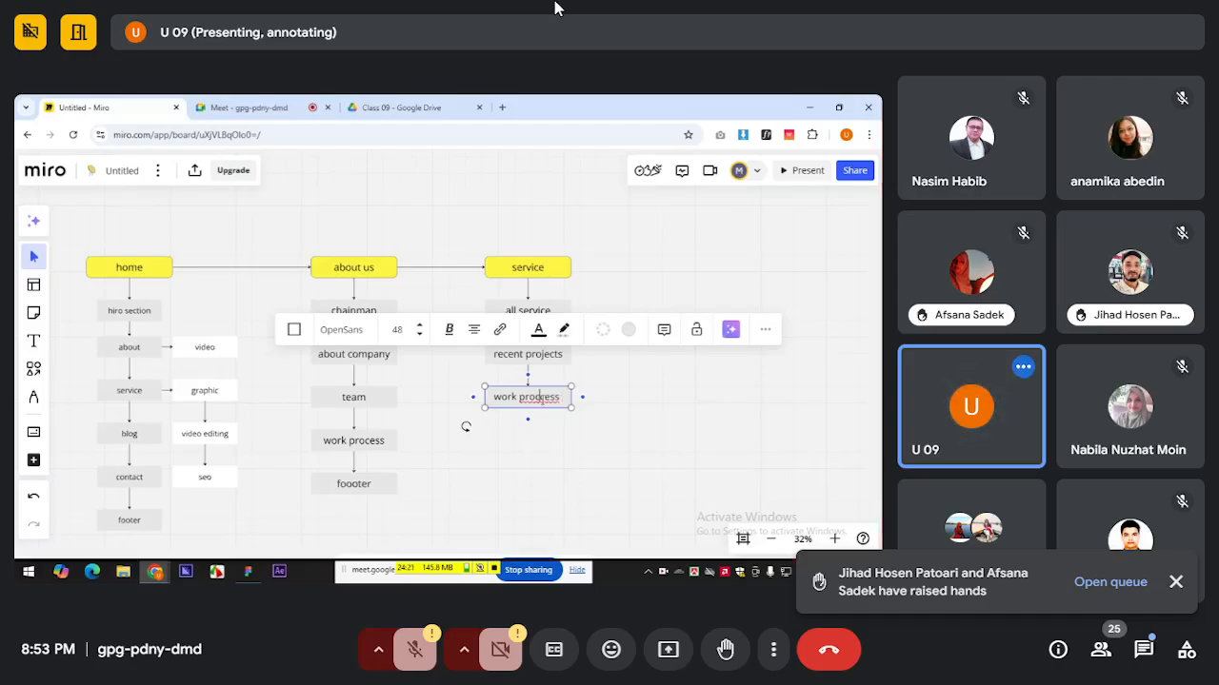
pyautogui.press('BackSpace')
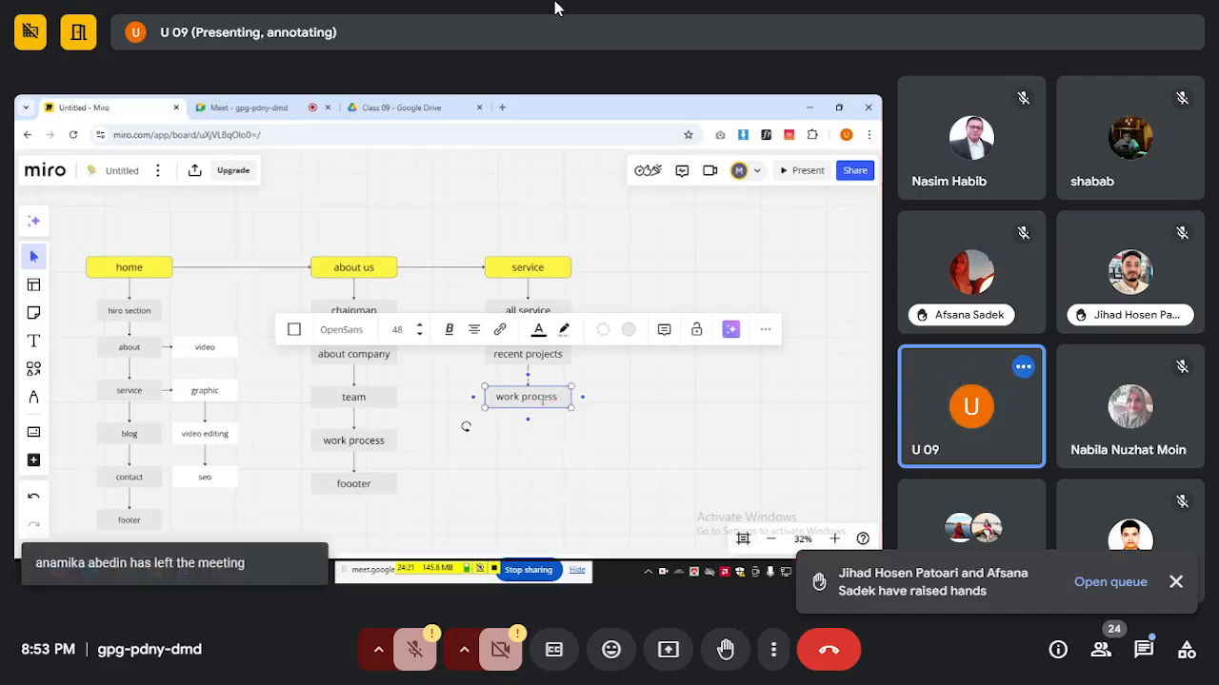
pyautogui.click(553, 445)
# Complete the service column with connected boxes labelled "contact" and "footer" below work process.
pyautogui.click(527, 406)
pyautogui.click(527, 419)
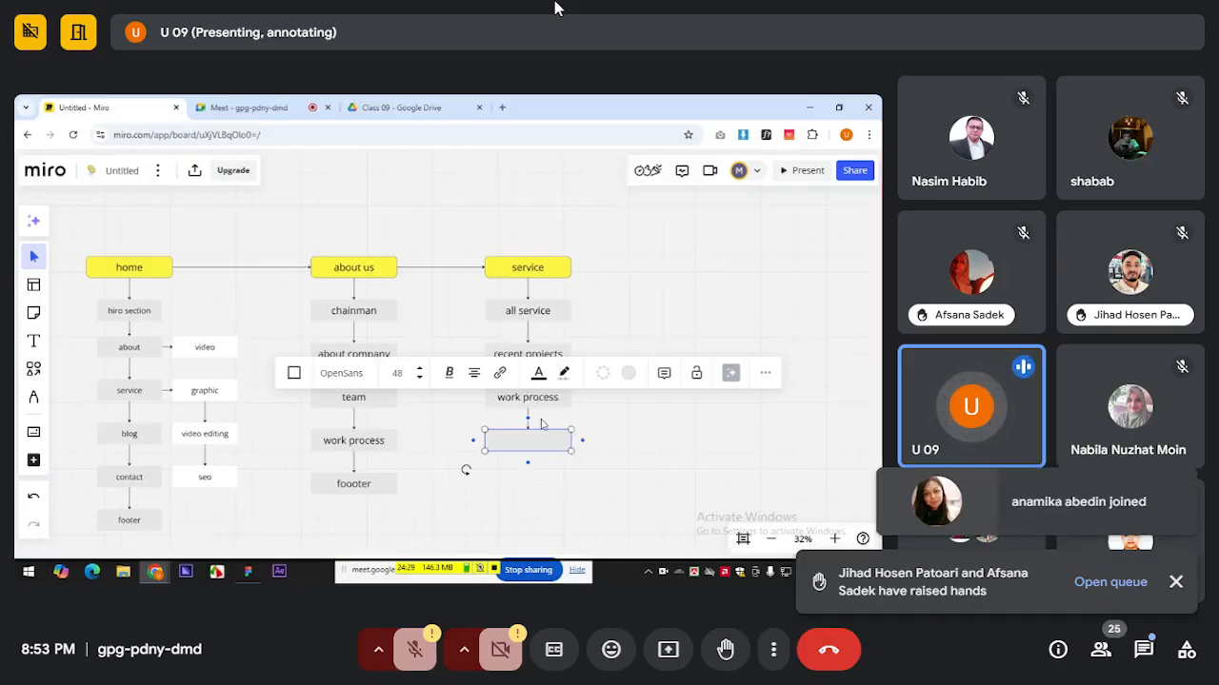
pyautogui.write('contact')
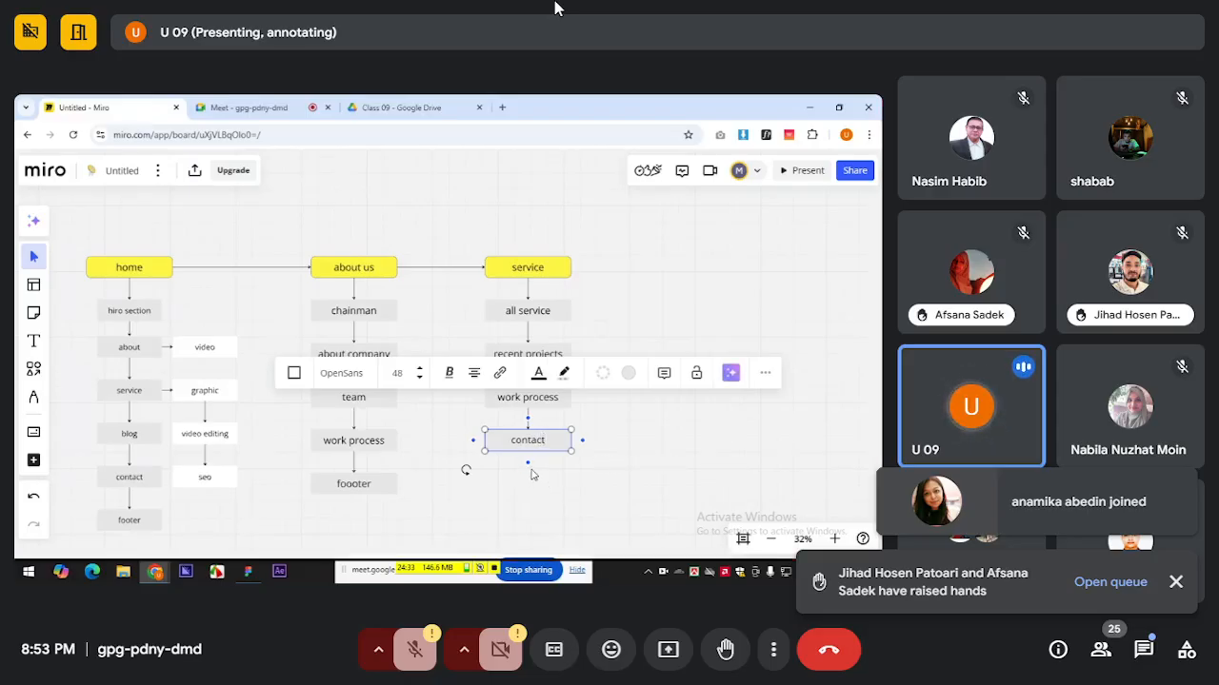
pyautogui.click(527, 463)
pyautogui.write('footer')
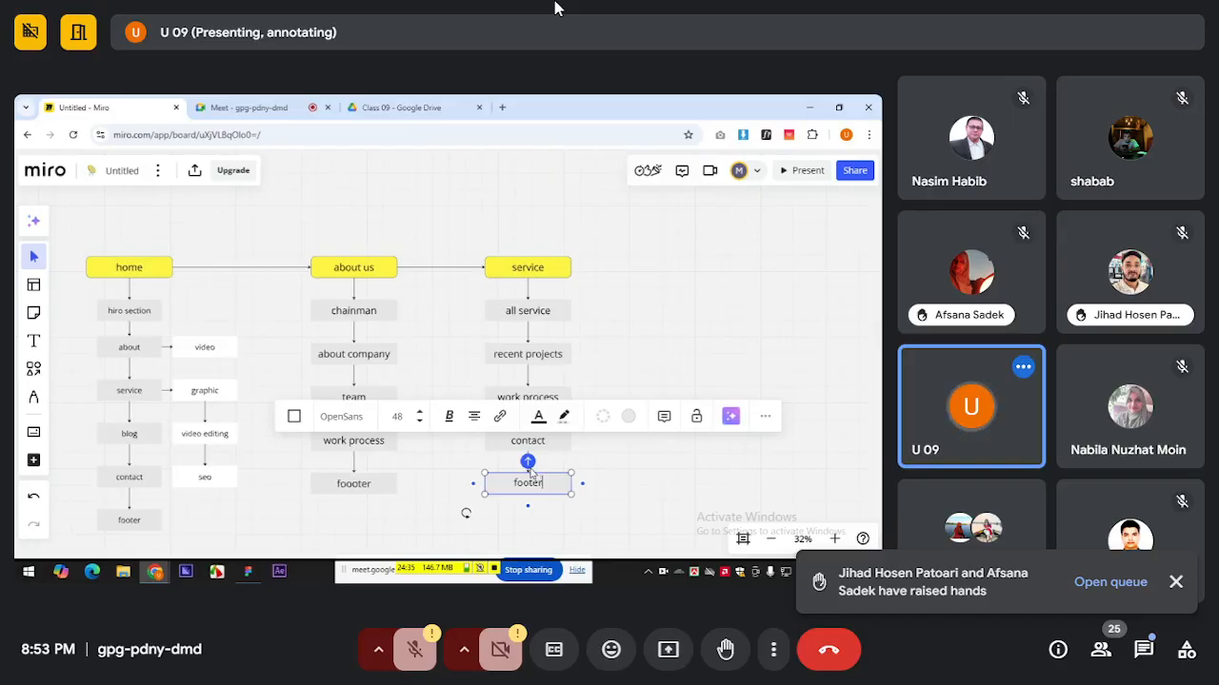
pyautogui.click(647, 483)
# Add a connected yellow box labelled "shop" to the right of service, and a blank connected box below it.
pyautogui.click(555, 270)
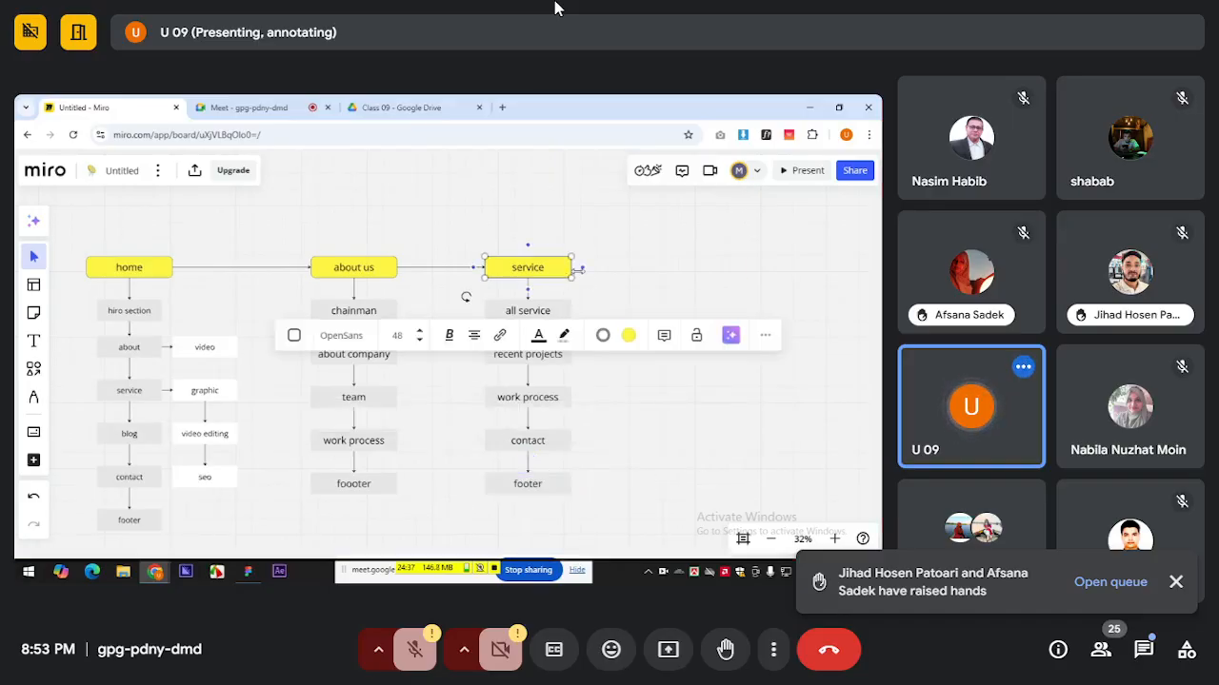
pyautogui.click(583, 267)
pyautogui.moveTo(706, 281); pyautogui.dragTo(684, 281)
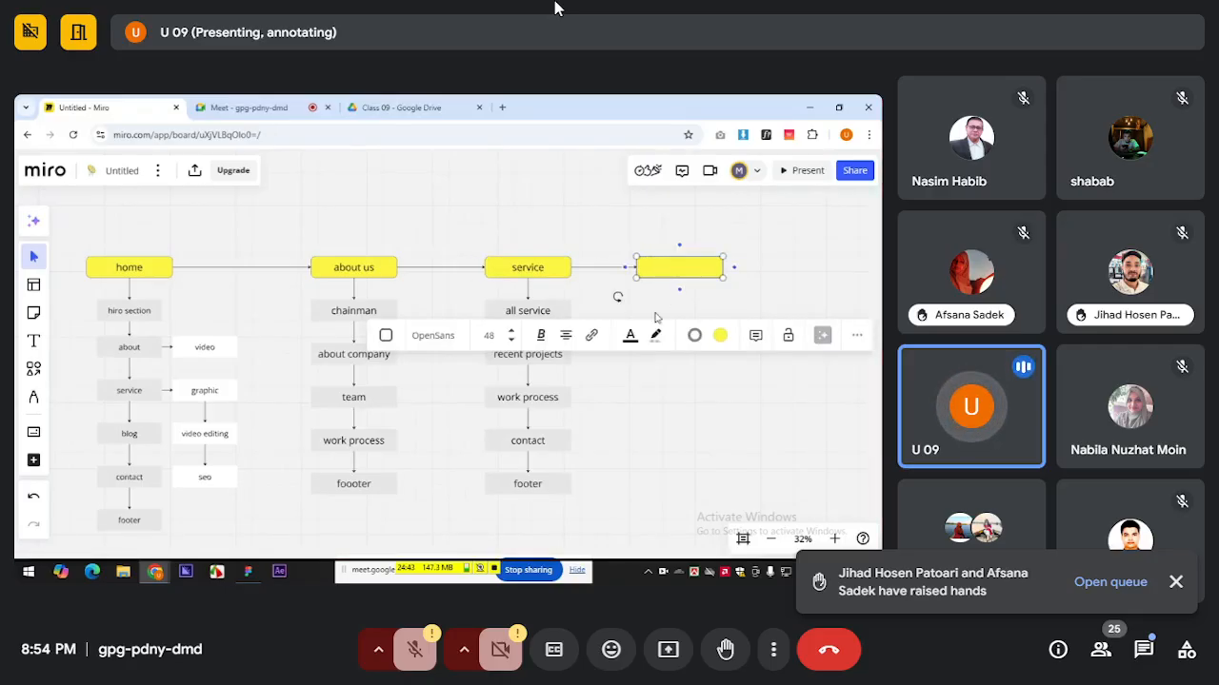
pyautogui.write('shop')
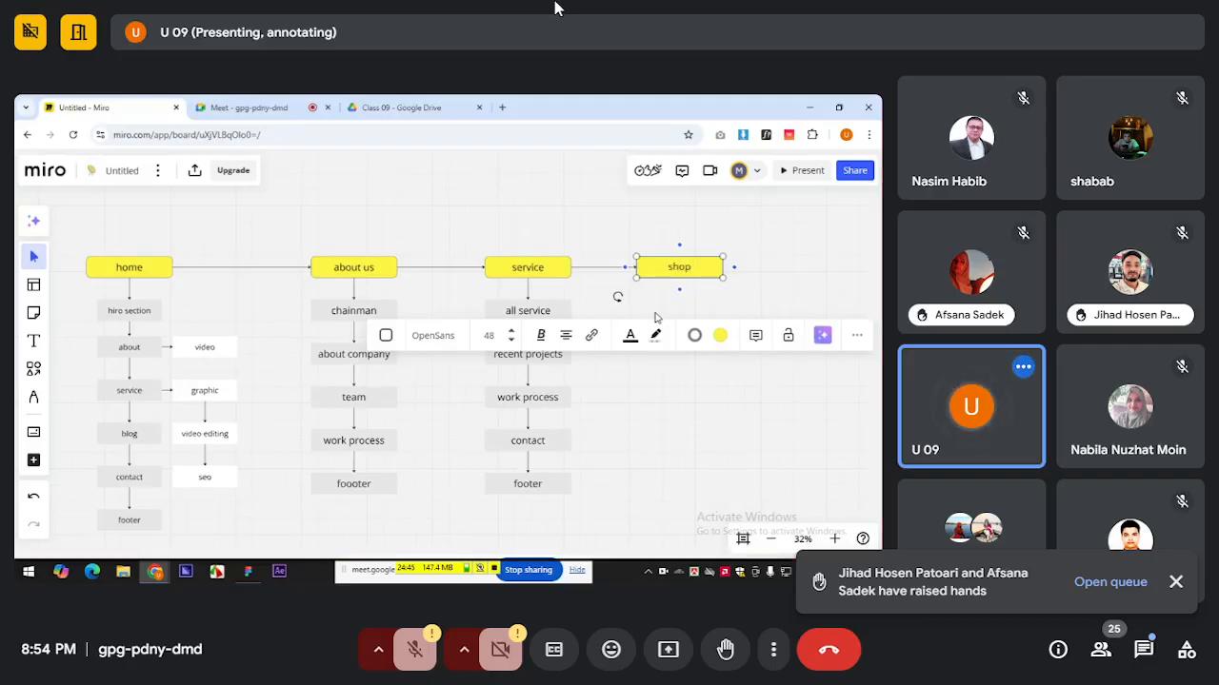
pyautogui.click(679, 288)
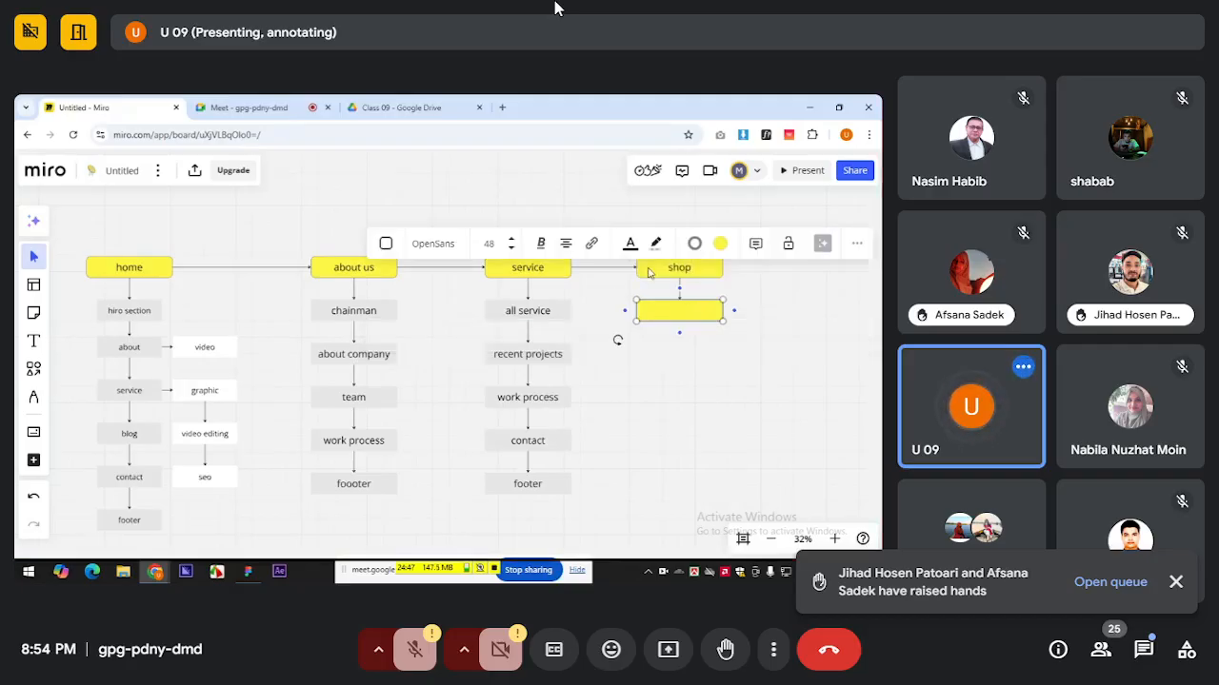
# Fill the blank box below shop with light grey and label it "product list".
pyautogui.click(720, 244)
pyautogui.click(703, 342)
pyautogui.click(654, 391)
pyautogui.hscroll(3, 750, 379)
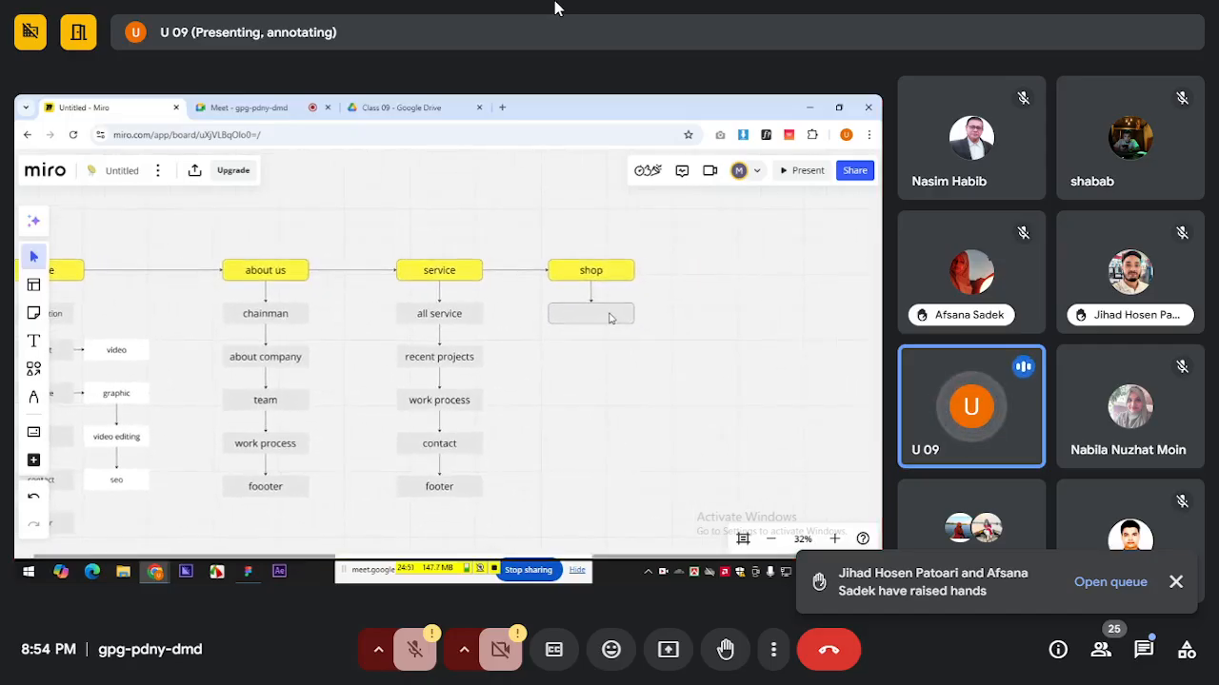
pyautogui.click(611, 318)
pyautogui.write('product list')
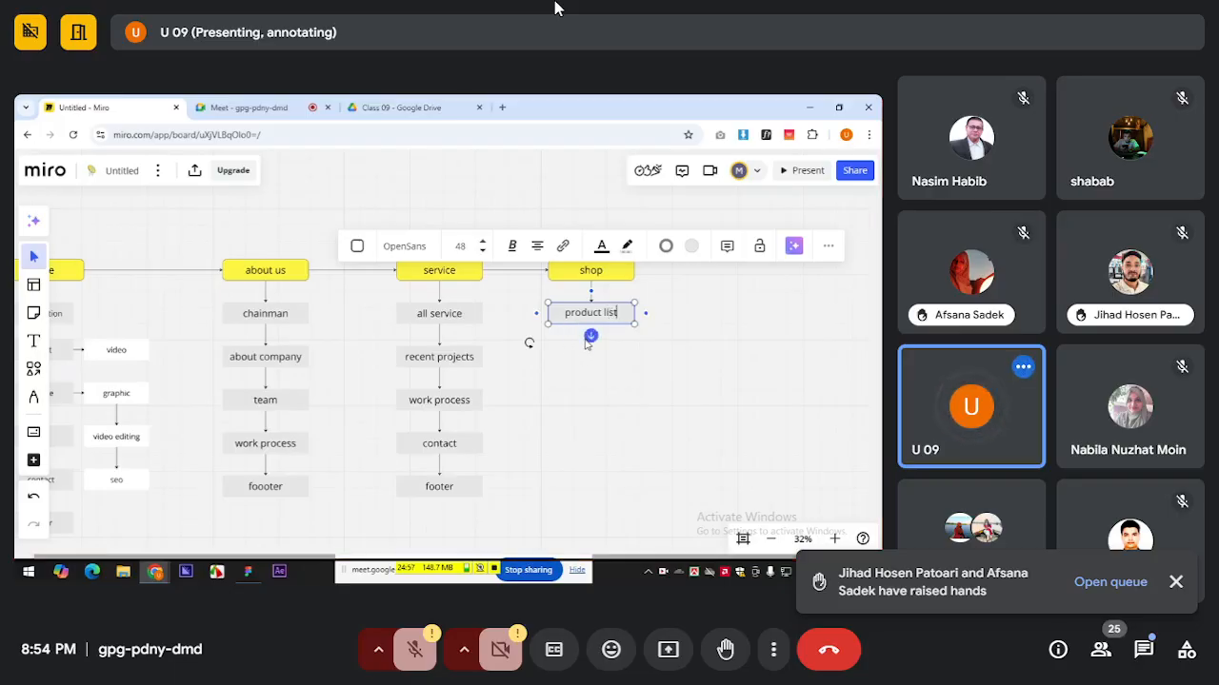
# Add a connected box below the first shop item, and label the two boxes "category" and "popular product" in order.
pyautogui.click(589, 337)
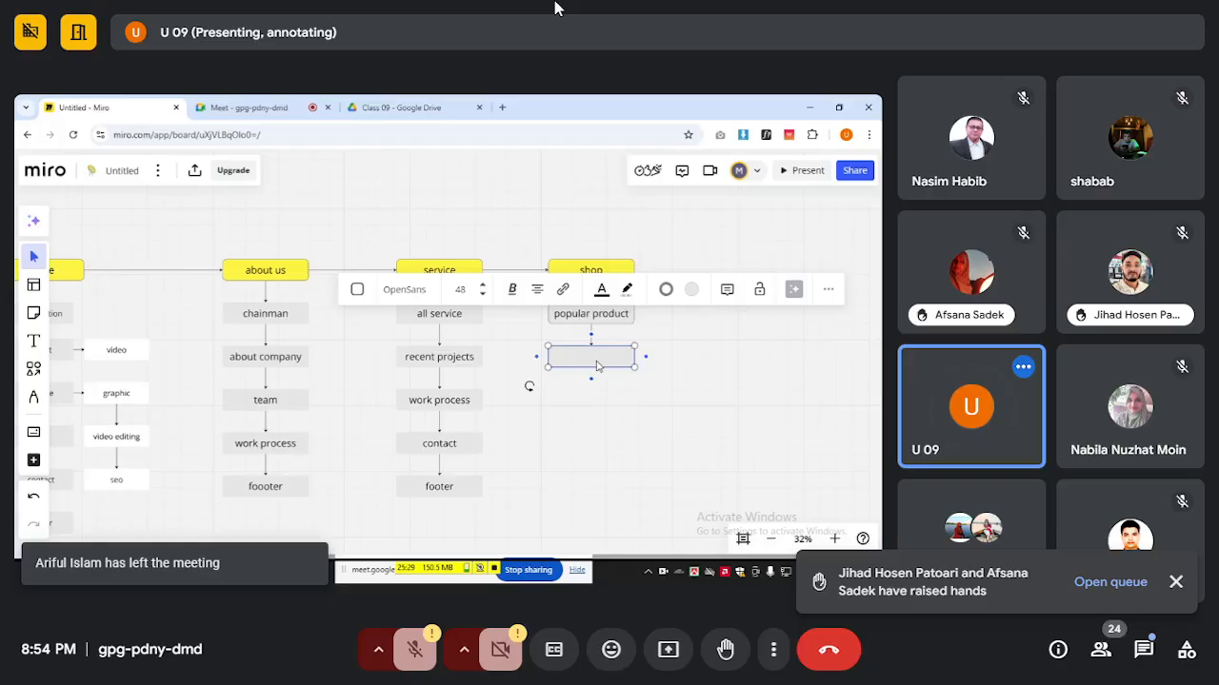
pyautogui.click(714, 335)
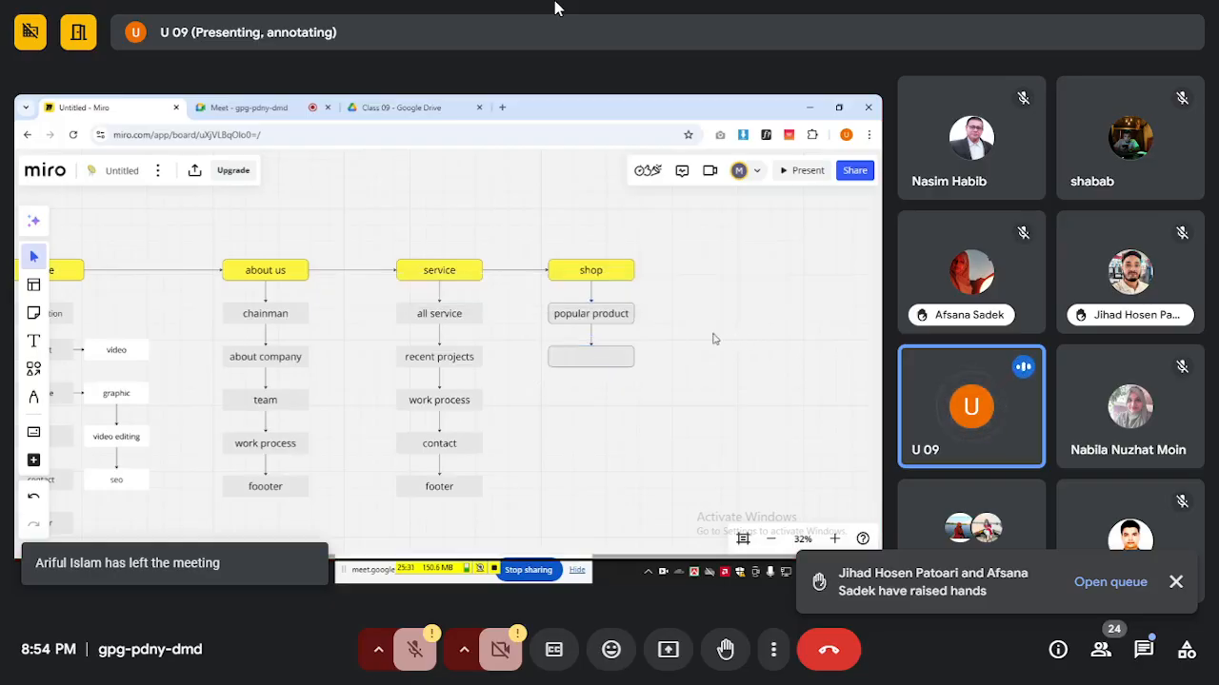
pyautogui.click(604, 316)
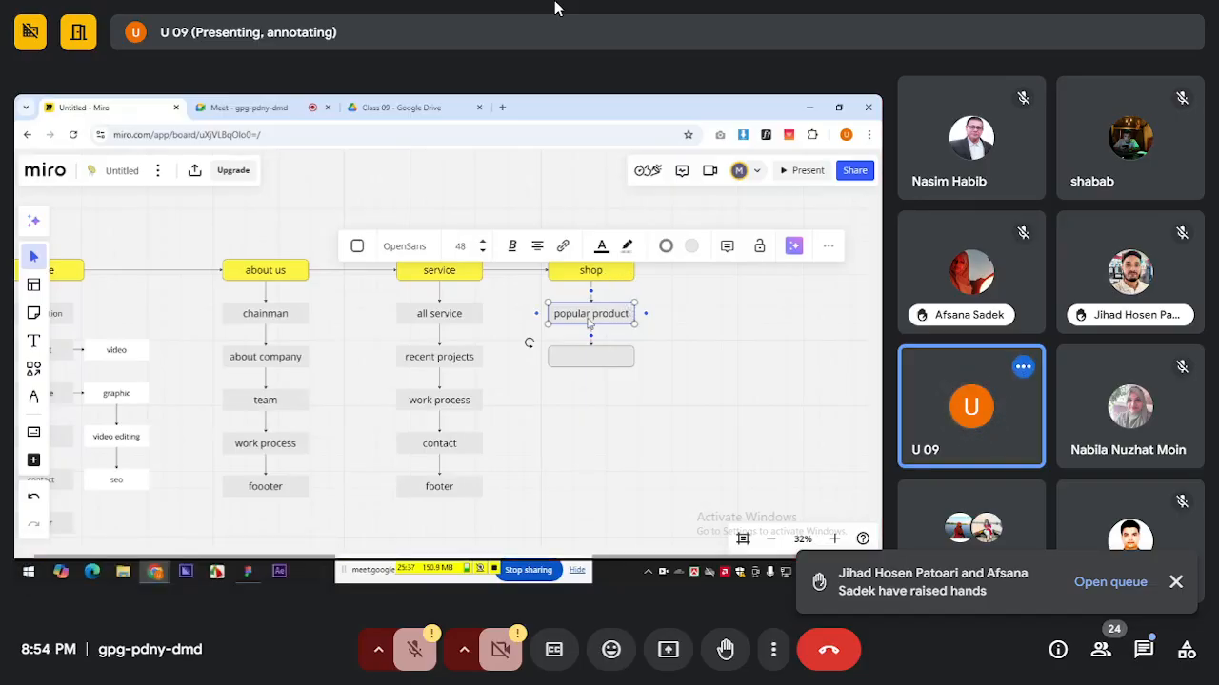
pyautogui.doubleClick(588, 320)
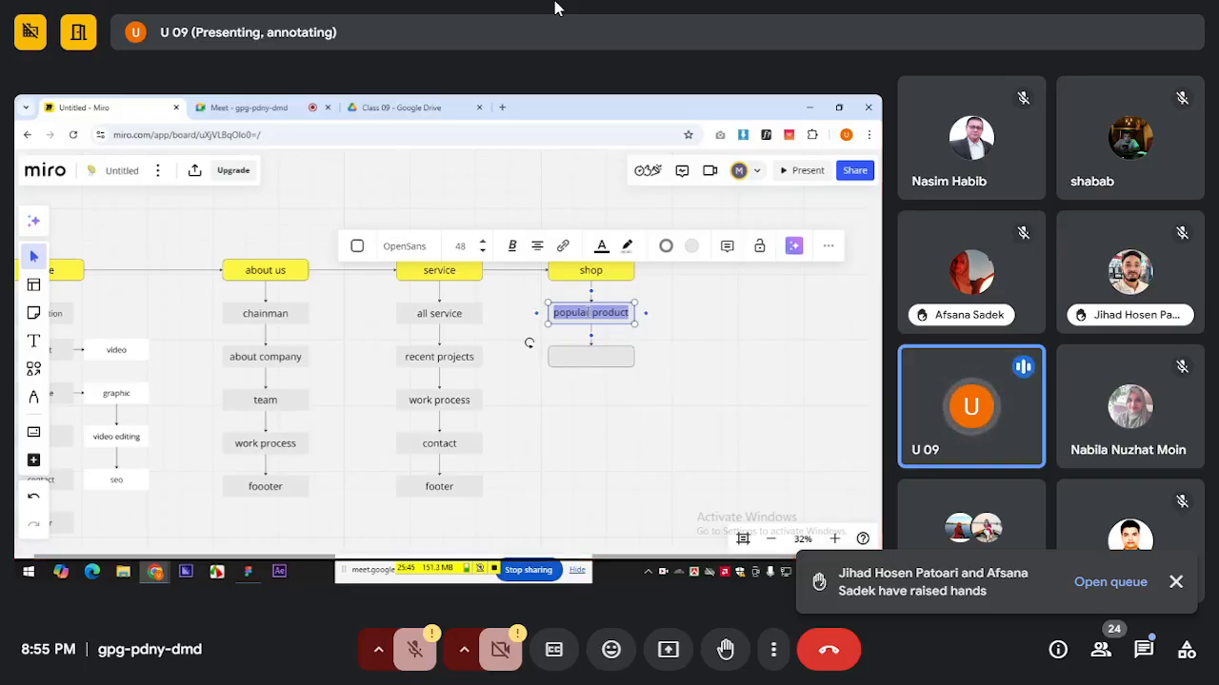
pyautogui.write('lar produc')
pyautogui.write('tegory')
pyautogui.click(583, 356)
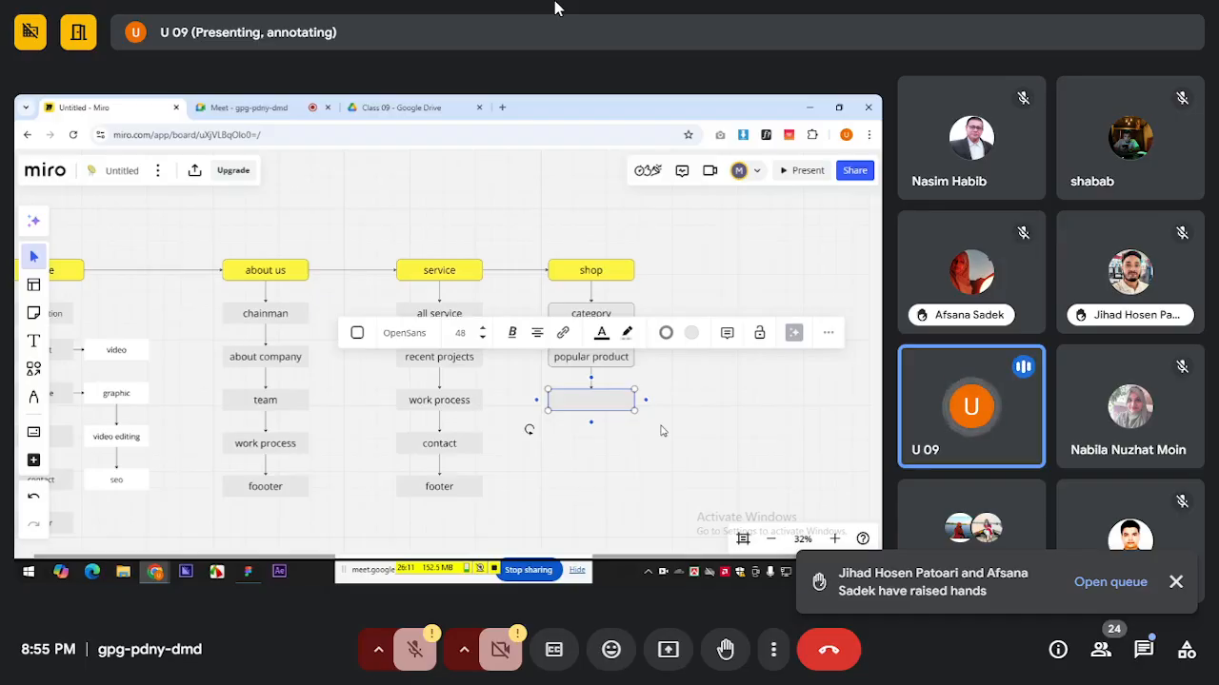
# Extend the shop column with connected boxes labelled "best seller" and "footer" below popular product.
pyautogui.write('best seller')
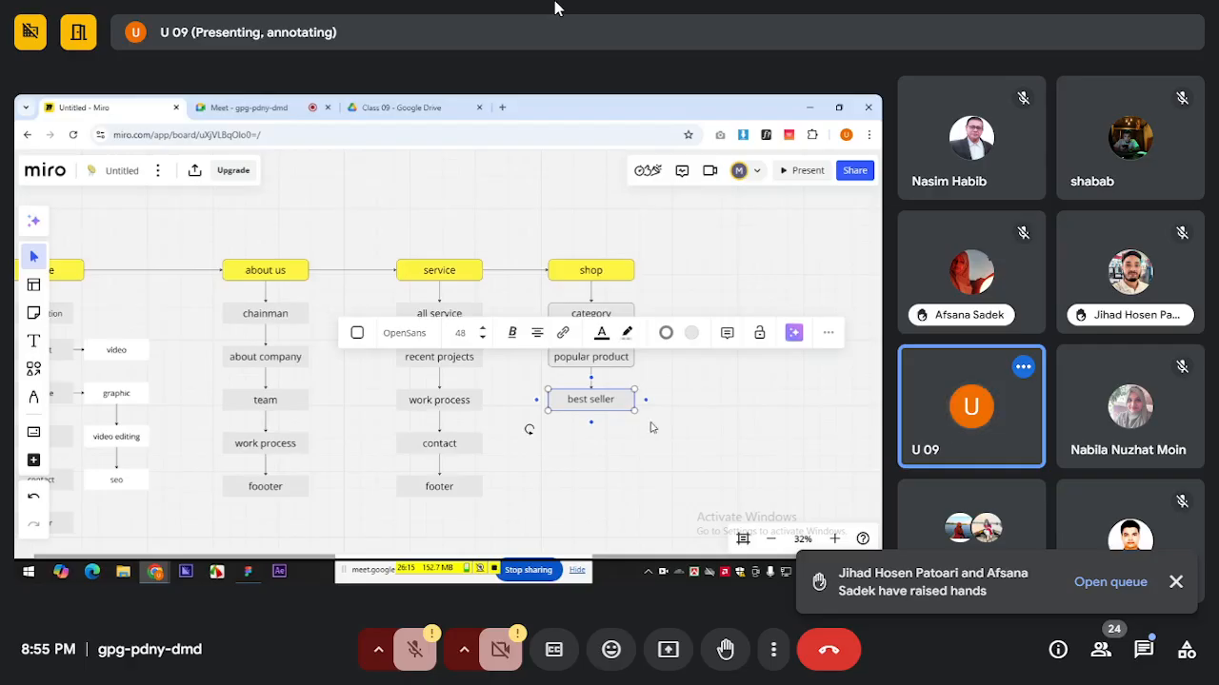
pyautogui.click(591, 423)
pyautogui.write('footer')
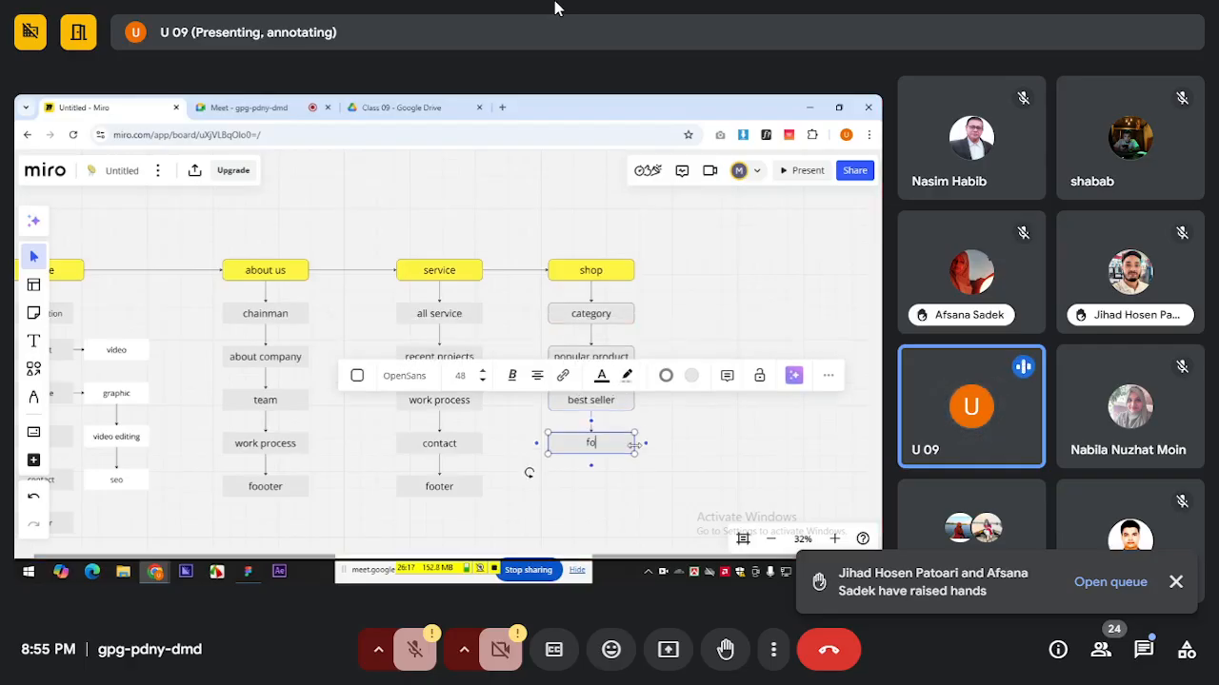
pyautogui.click(716, 454)
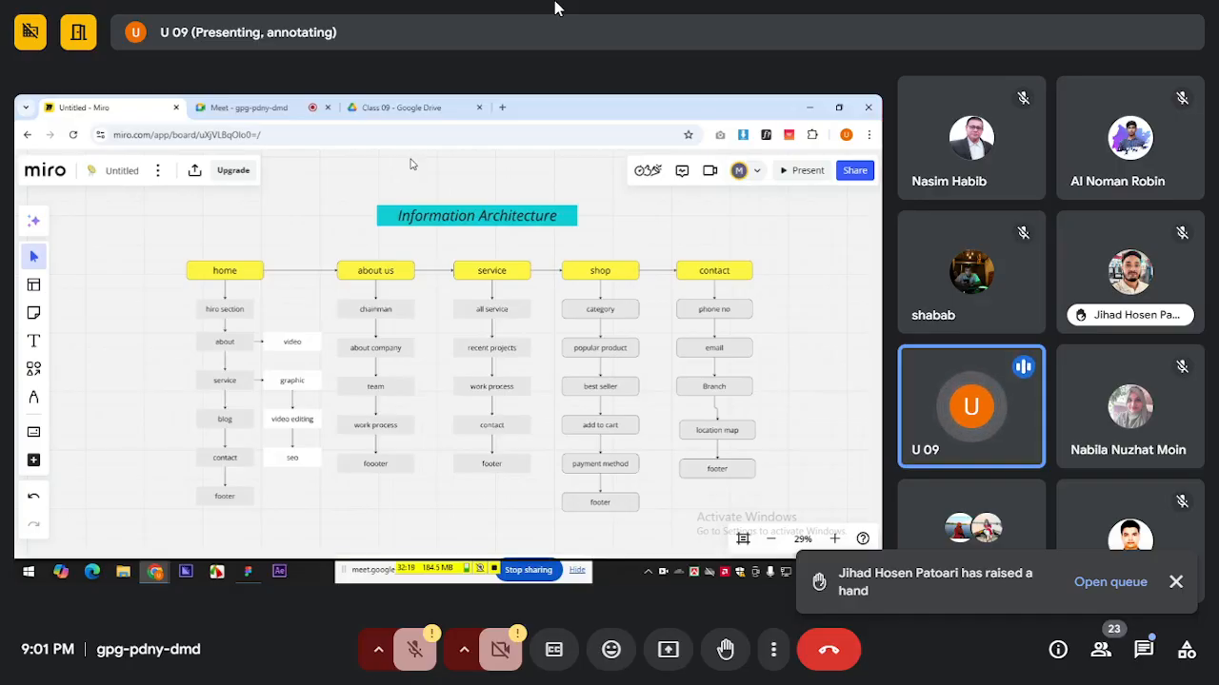
# Search the computer's apps for "bal" to find Balsamiq Wireframes.
pyautogui.press('super')
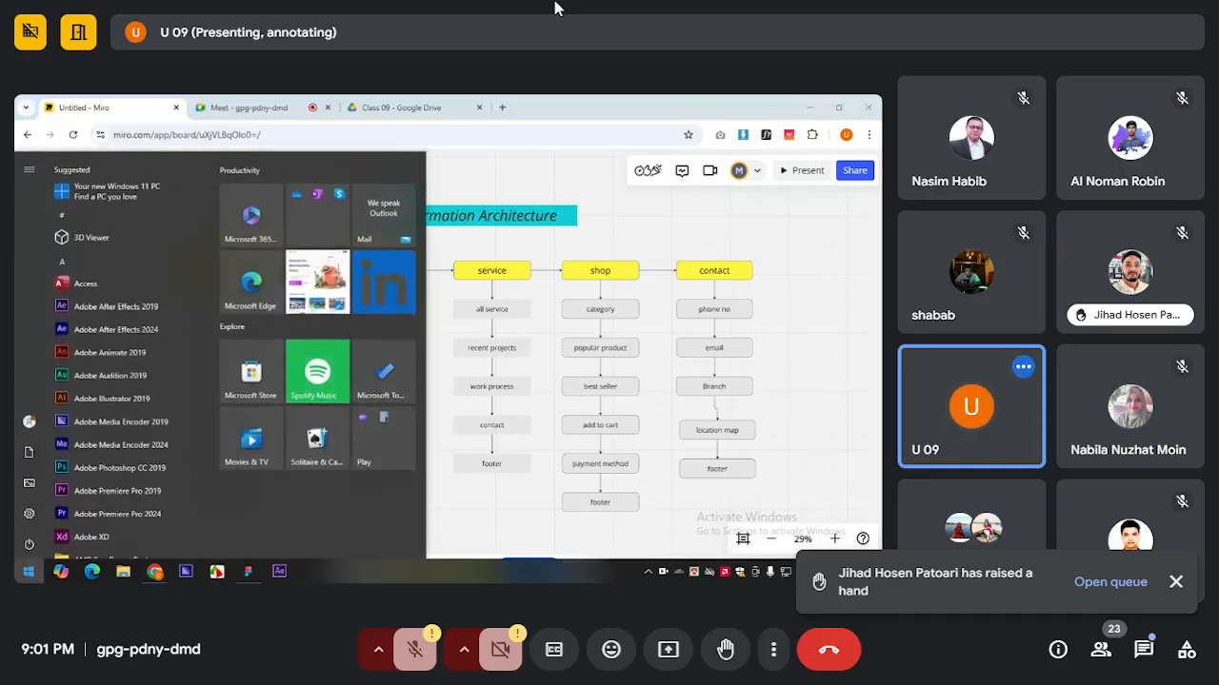
pyautogui.write('bal')
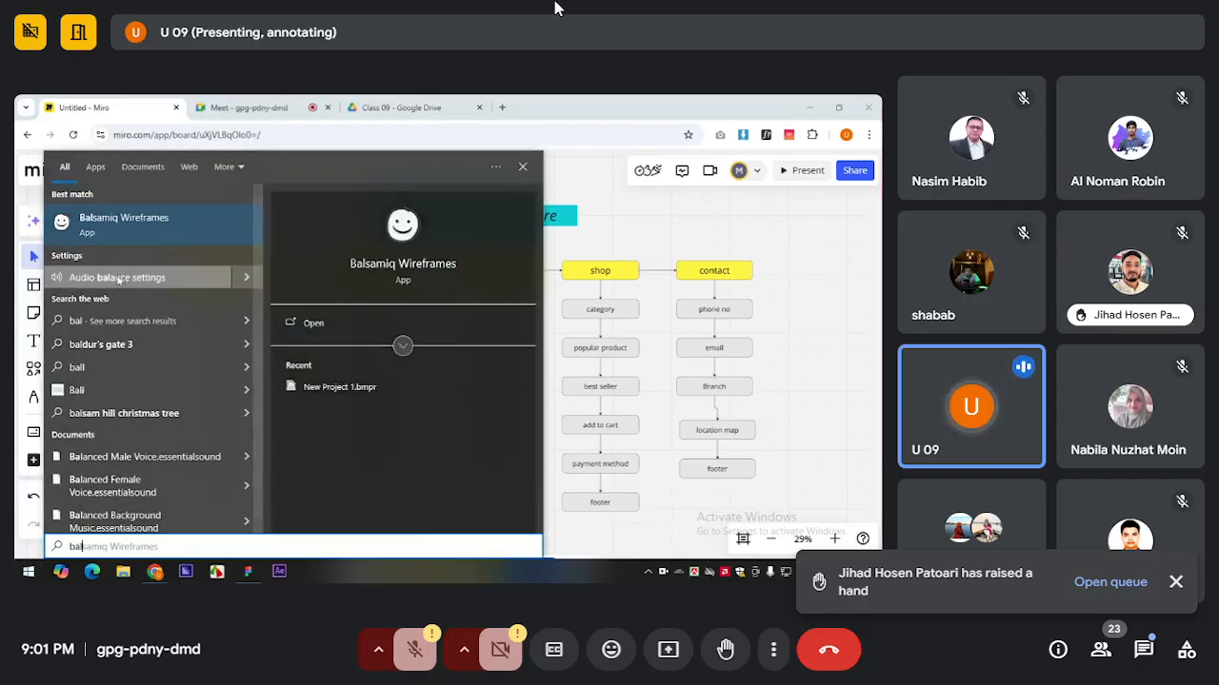